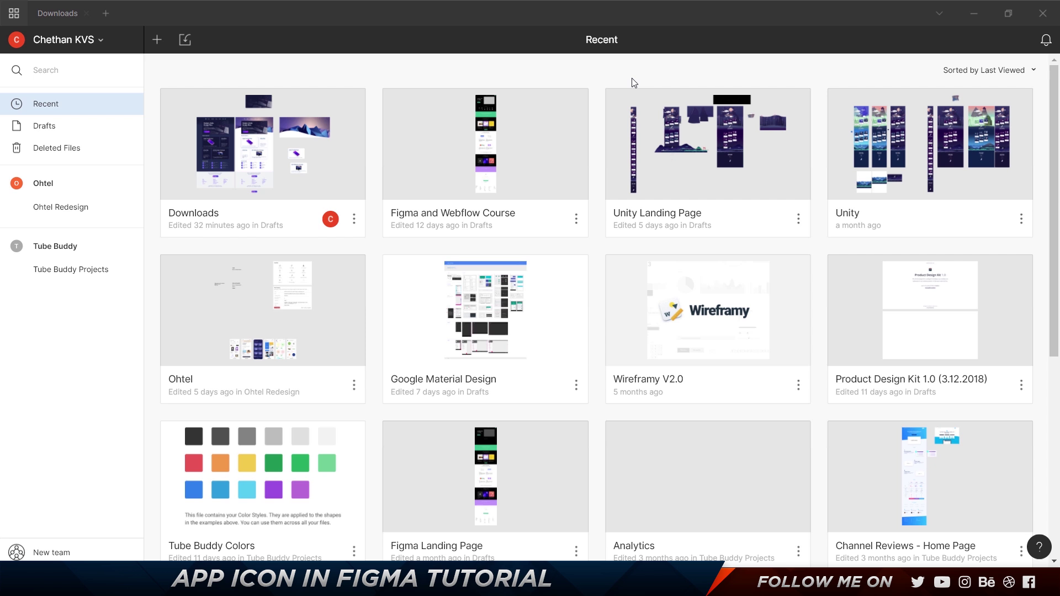
{"action": "scroll", "coordinate": [411, 351], "scroll_direction": "down", "scroll_amount": 5}
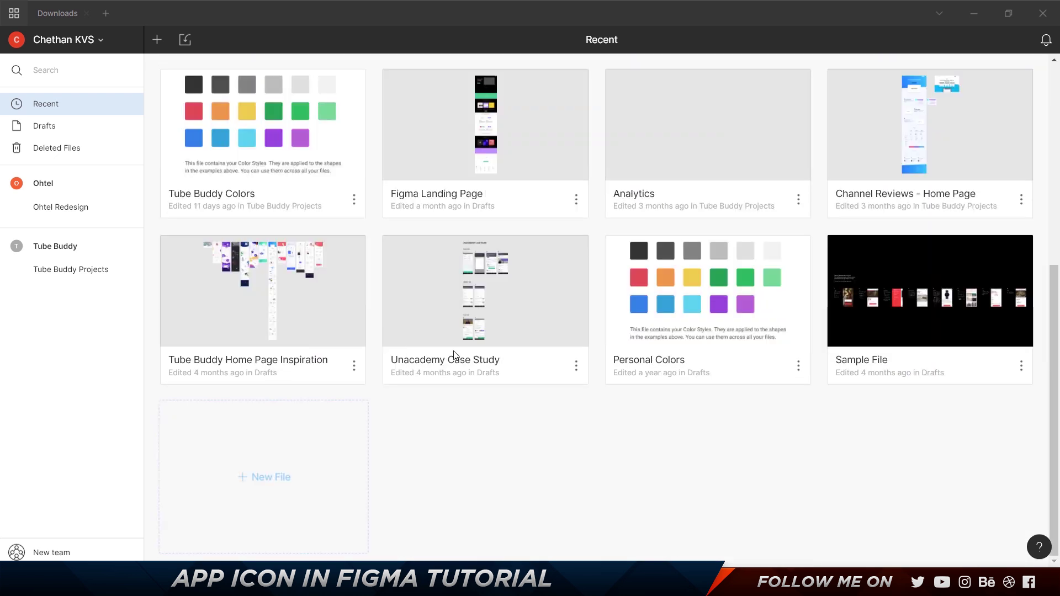
{"action": "scroll", "coordinate": [472, 353], "scroll_direction": "up", "scroll_amount": 10}
{"action": "scroll", "coordinate": [472, 354], "scroll_direction": "down", "scroll_amount": 10}
{"action": "scroll", "coordinate": [473, 356], "scroll_direction": "up", "scroll_amount": 1}
{"action": "scroll", "coordinate": [473, 358], "scroll_direction": "up", "scroll_amount": 6}
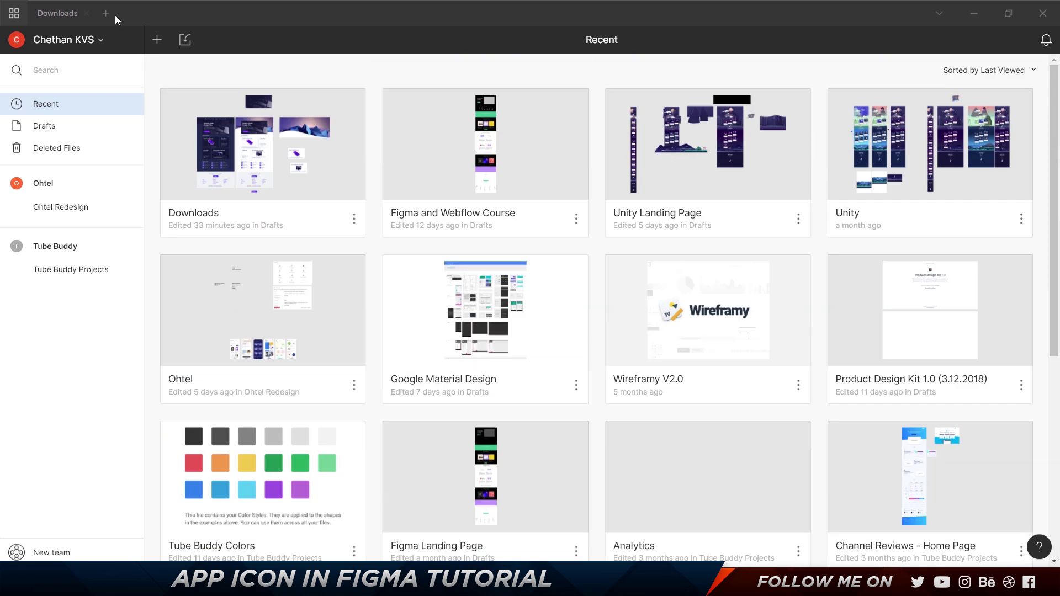
Create a new design file and rename it App Icon.
{"action": "left_click", "coordinate": [156, 44]}
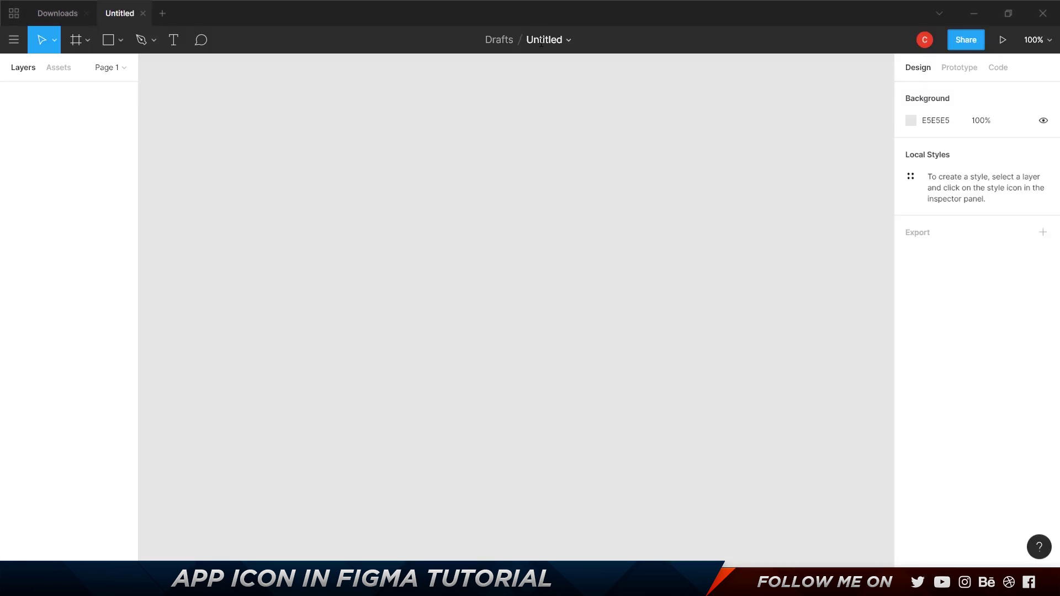
{"action": "double_click", "coordinate": [532, 39]}
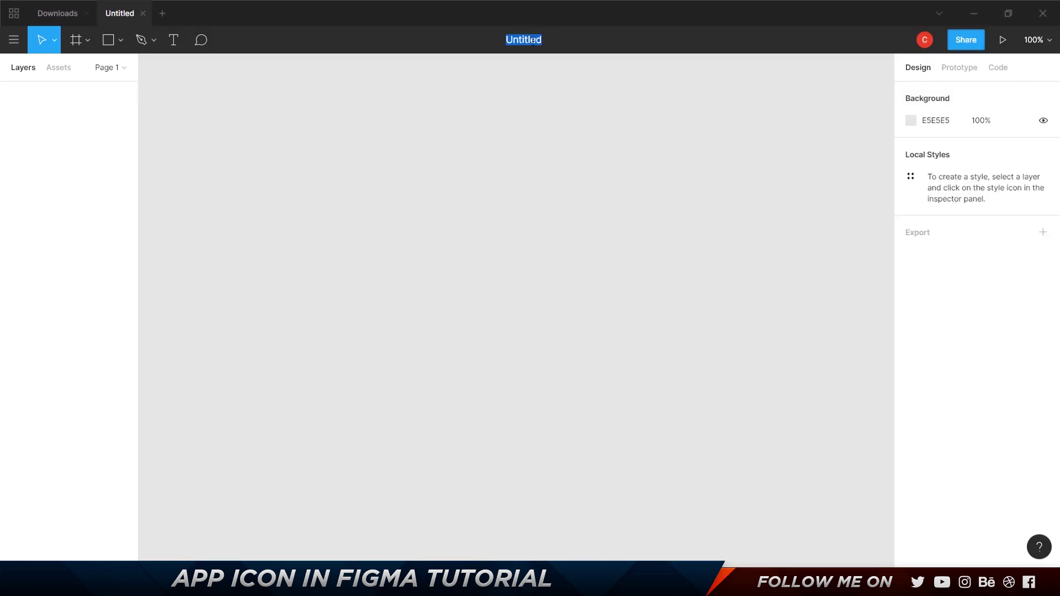
{"action": "type", "text": "App Ixon"}
{"action": "key", "text": "BackSpace"}
{"action": "key", "text": "BackSpace"}
{"action": "key", "text": "BackSpace"}
{"action": "key", "text": "BackSpace"}
{"action": "type", "text": "Icon"}
{"action": "key", "text": "Return"}
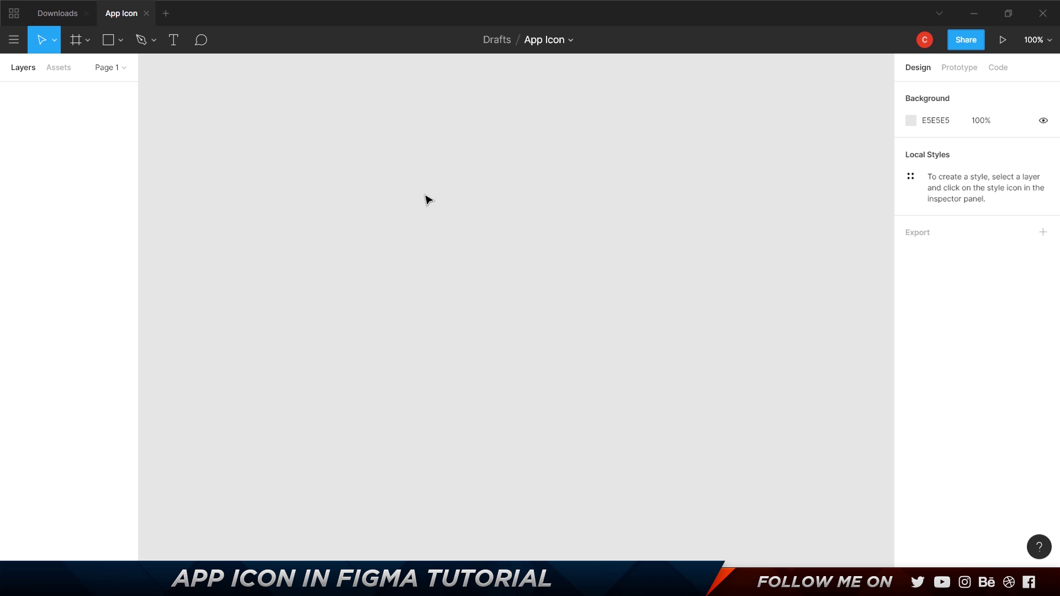
Draw a frame about 371 × 330 on the empty canvas.
{"action": "left_click", "coordinate": [85, 38]}
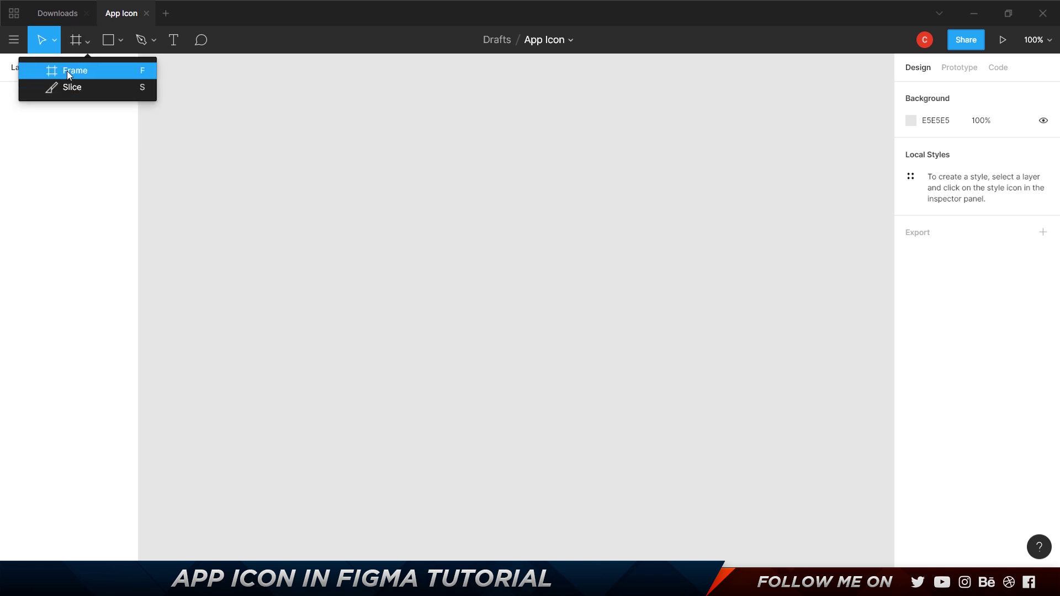
{"action": "left_click", "coordinate": [77, 71]}
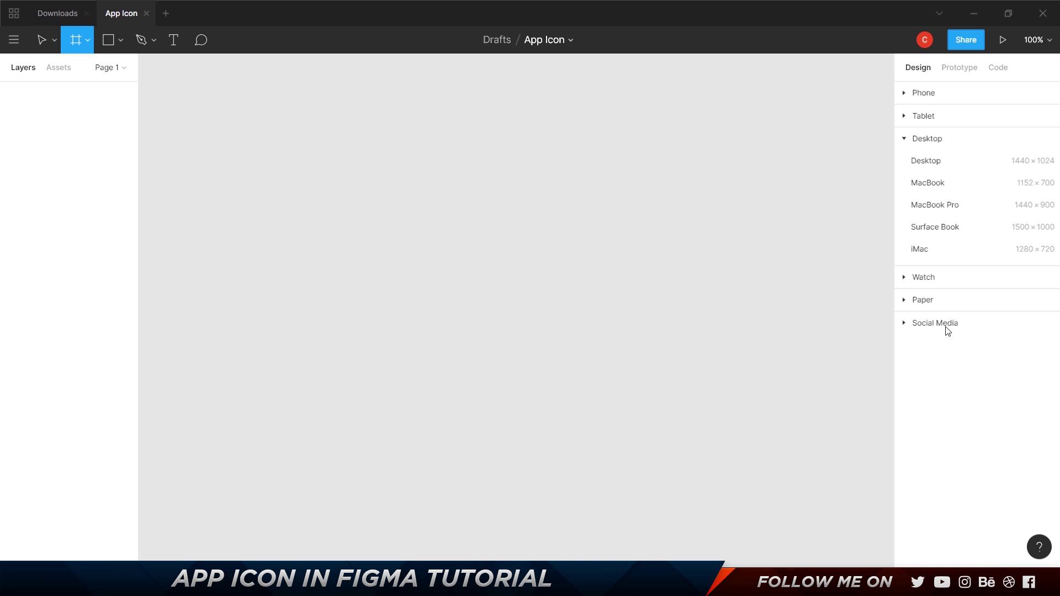
{"action": "left_click_drag", "start_coordinate": [303, 135], "coordinate": [558, 364]}
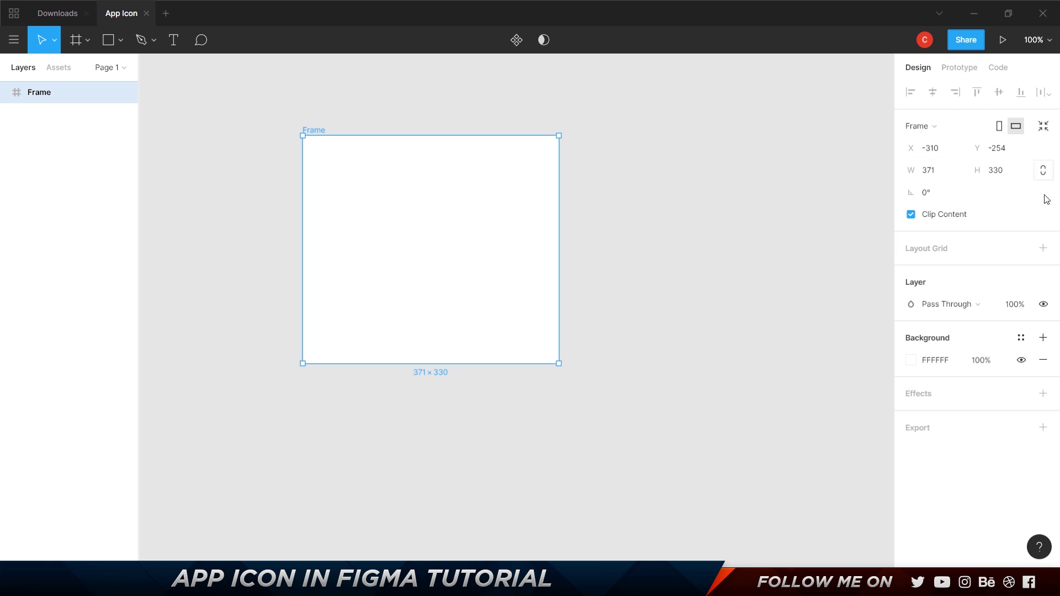
Set the frame's width and height to 600 each.
{"action": "left_click", "coordinate": [936, 148]}
{"action": "left_click", "coordinate": [931, 171]}
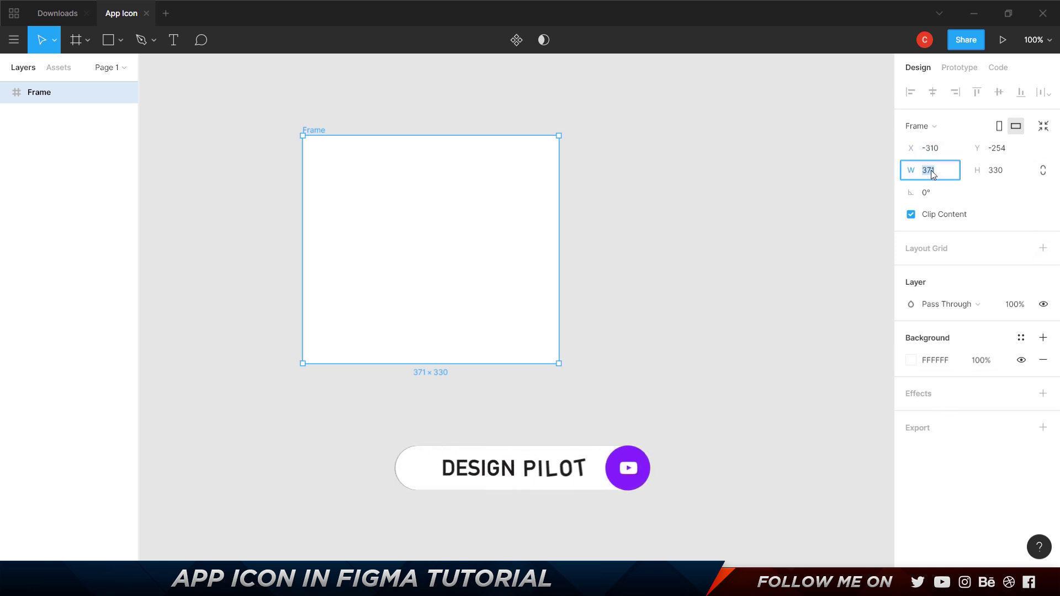
{"action": "type", "text": "600"}
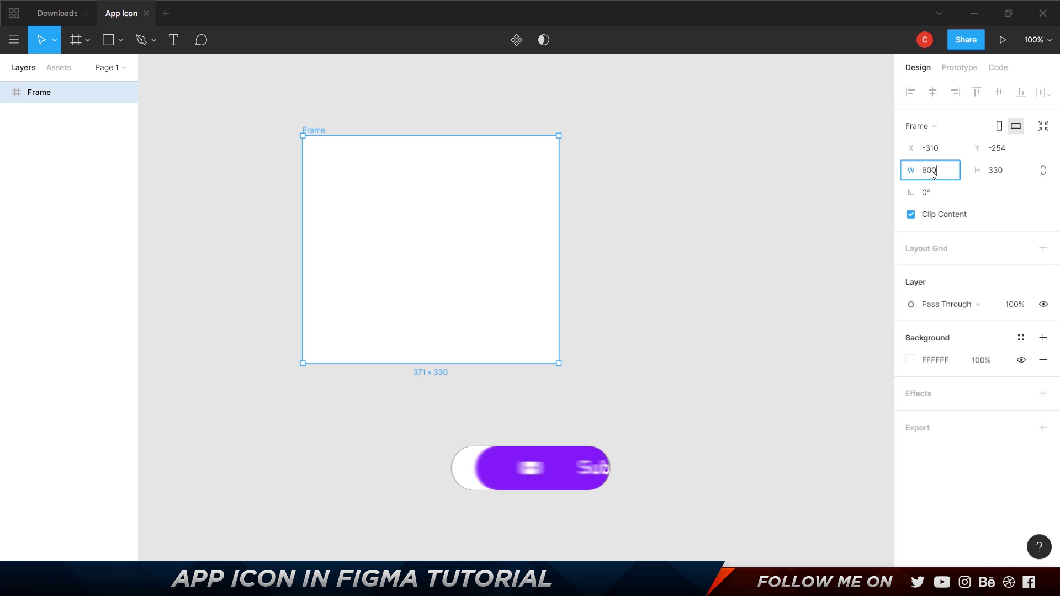
{"action": "key", "text": "Tab"}
{"action": "type", "text": "600"}
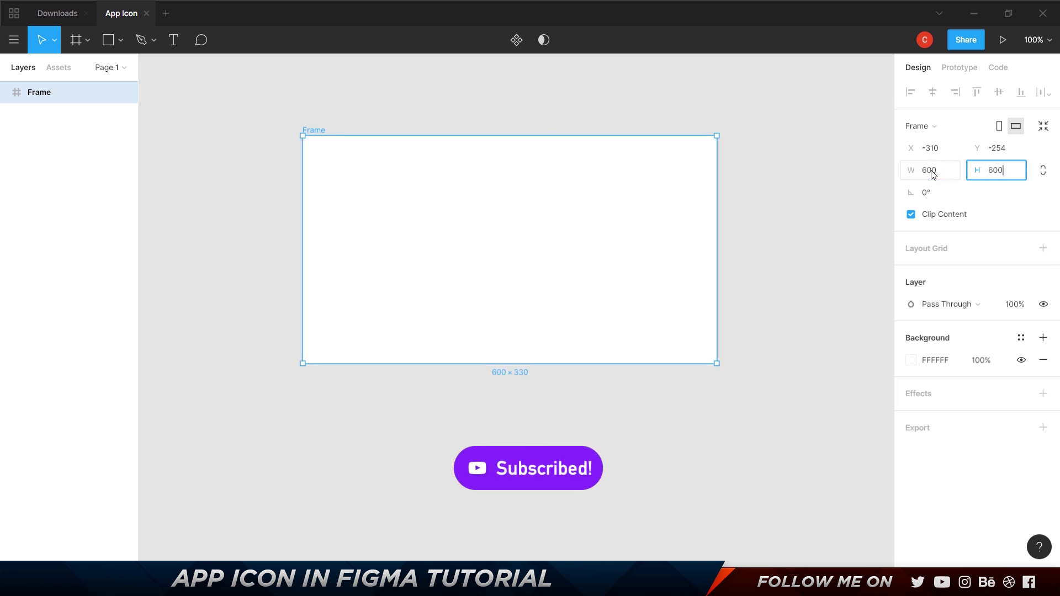
{"action": "key", "text": "Return"}
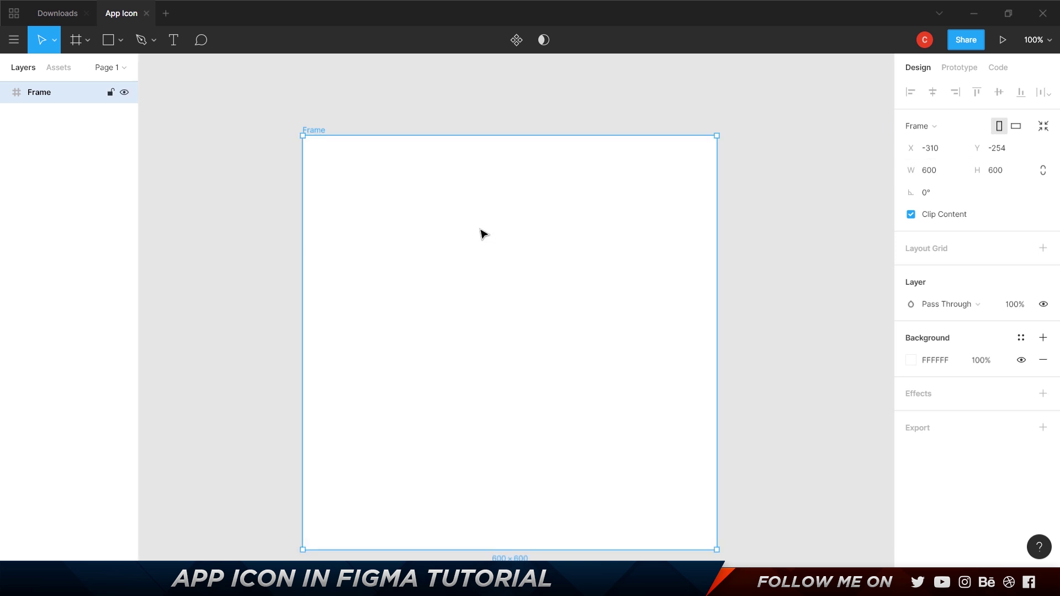
Rename the frame layer as Icon.
{"action": "scroll", "coordinate": [478, 229], "scroll_direction": "down", "scroll_amount": 2}
{"action": "scroll", "coordinate": [530, 206], "scroll_direction": "up", "scroll_amount": 1}
{"action": "scroll", "coordinate": [530, 206], "scroll_direction": "right", "scroll_amount": 1}
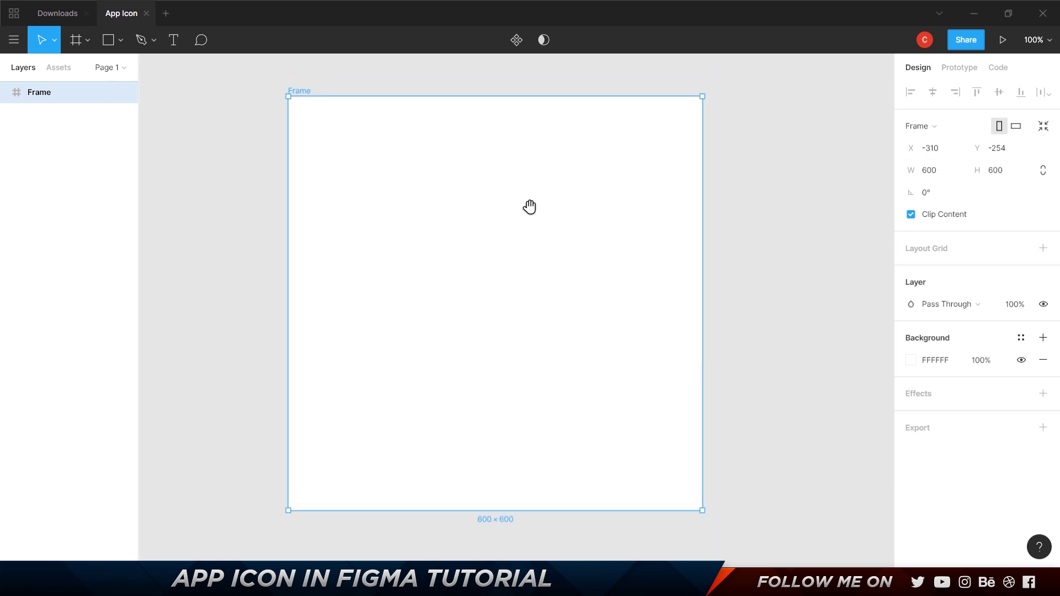
{"action": "double_click", "coordinate": [34, 94]}
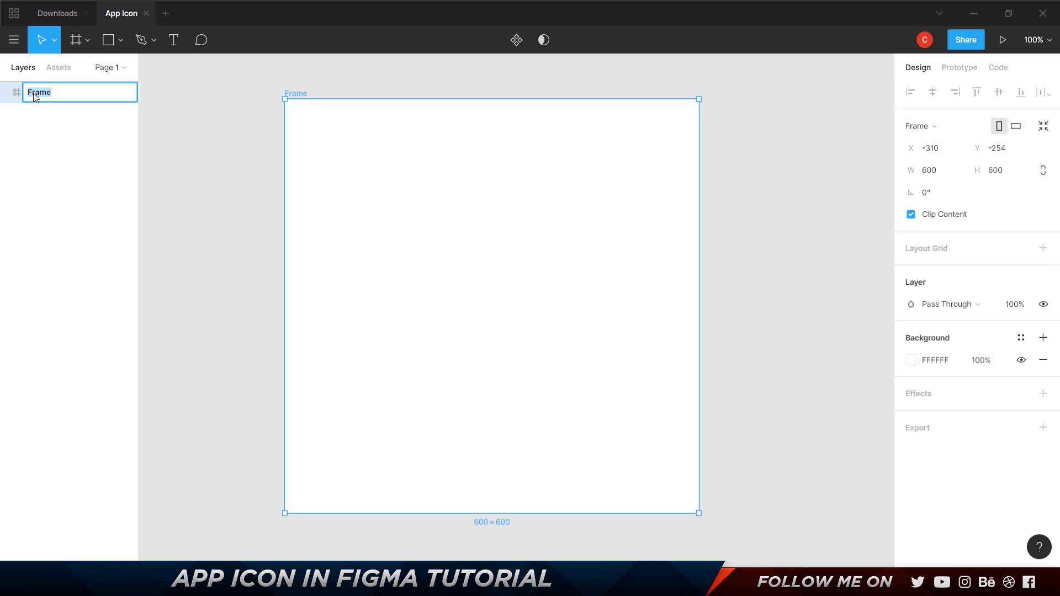
{"action": "type", "text": "Icon"}
{"action": "key", "text": "Return"}
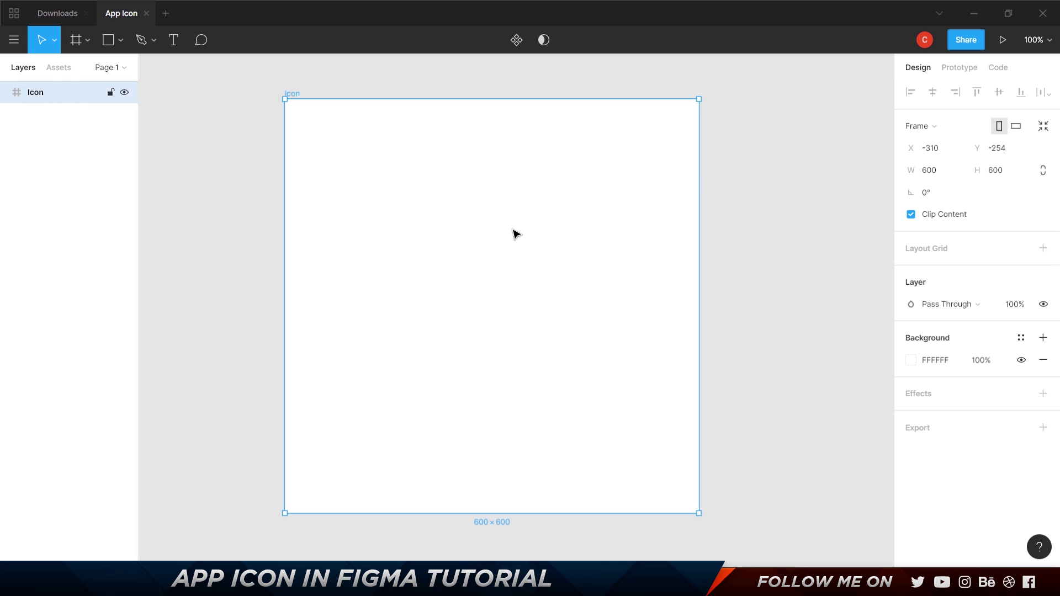
Draw a square inside the Icon frame and set its width and height to 300.
{"action": "left_click", "coordinate": [109, 43]}
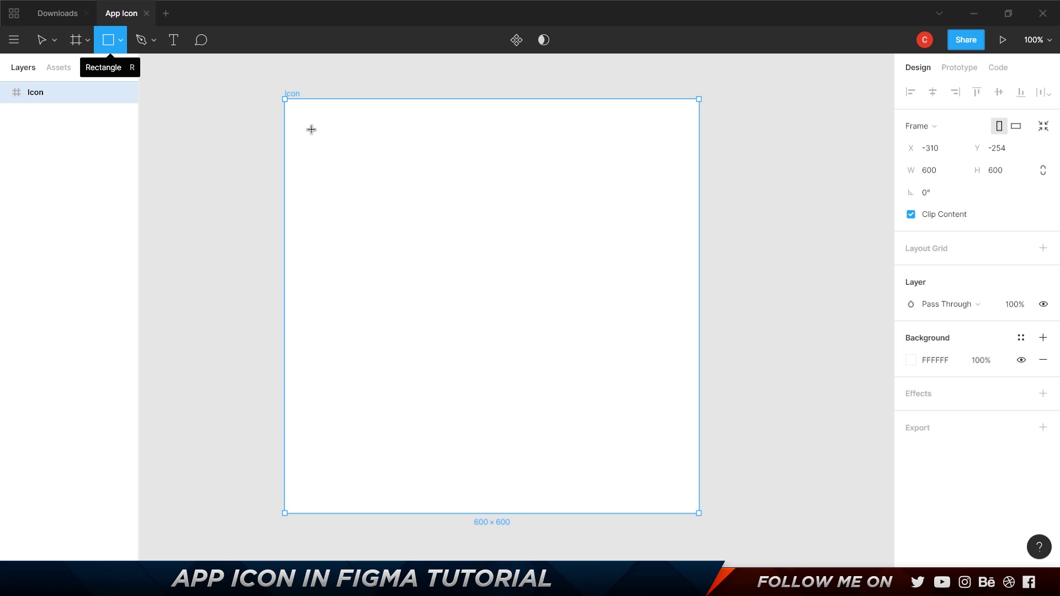
{"action": "left_click_drag", "start_coordinate": [357, 173], "coordinate": [554, 398]}
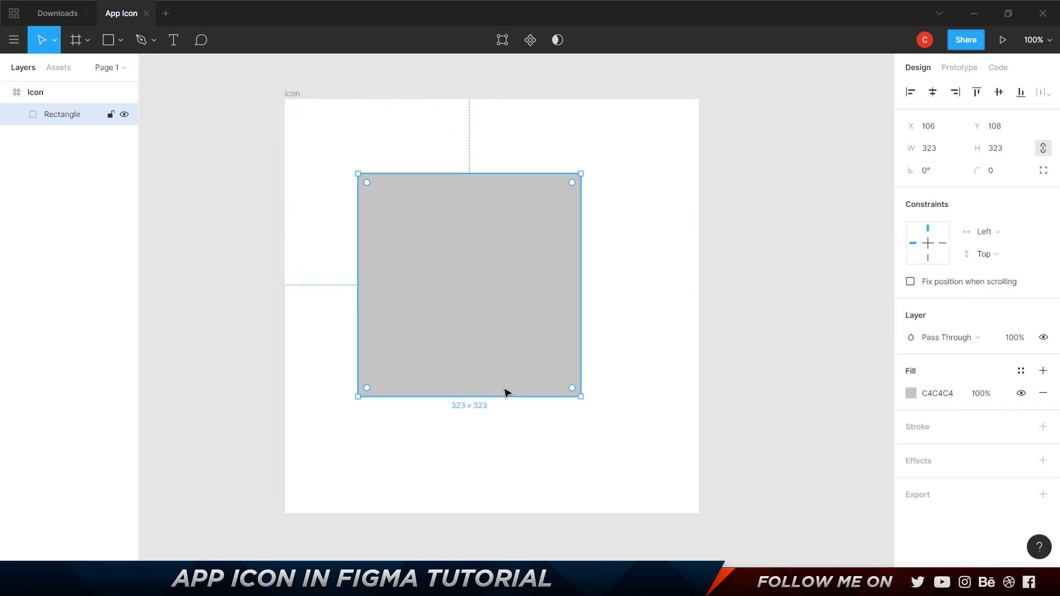
{"action": "left_click", "coordinate": [925, 150]}
{"action": "type", "text": "300"}
{"action": "key", "text": "Tab"}
{"action": "type", "text": "300"}
{"action": "key", "text": "Return"}
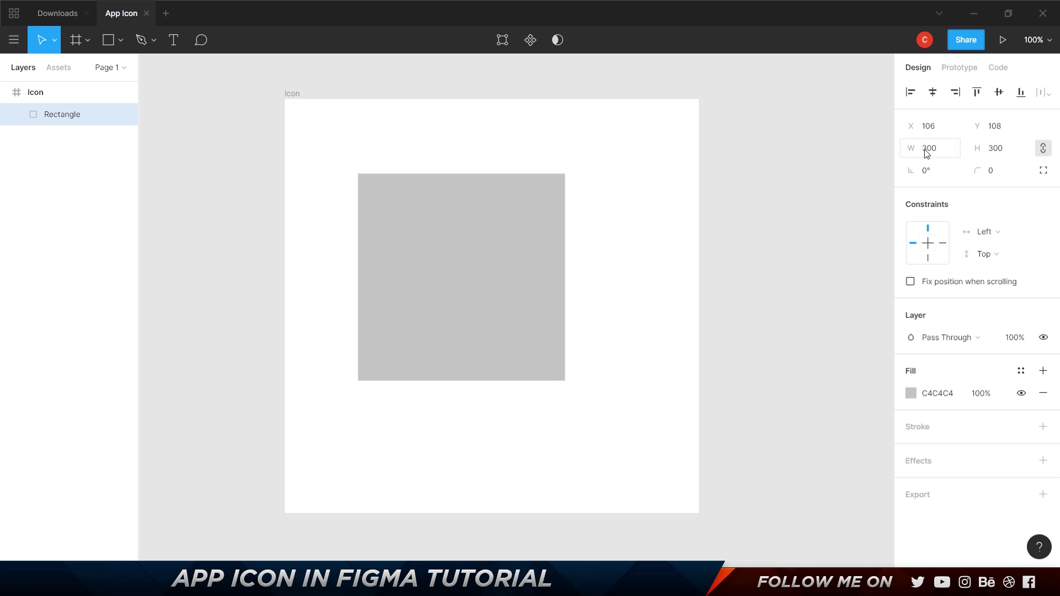
Centre the square horizontally and vertically in the frame and give all its corners a radius of 65.
{"action": "left_click", "coordinate": [933, 92]}
{"action": "left_click", "coordinate": [1001, 98]}
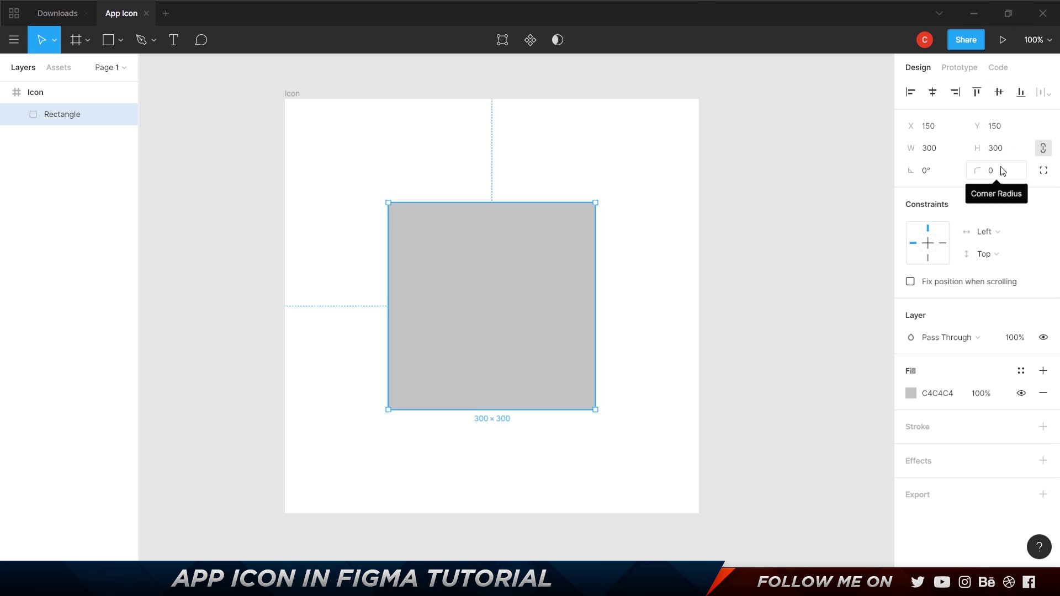
{"action": "left_click", "coordinate": [1044, 172]}
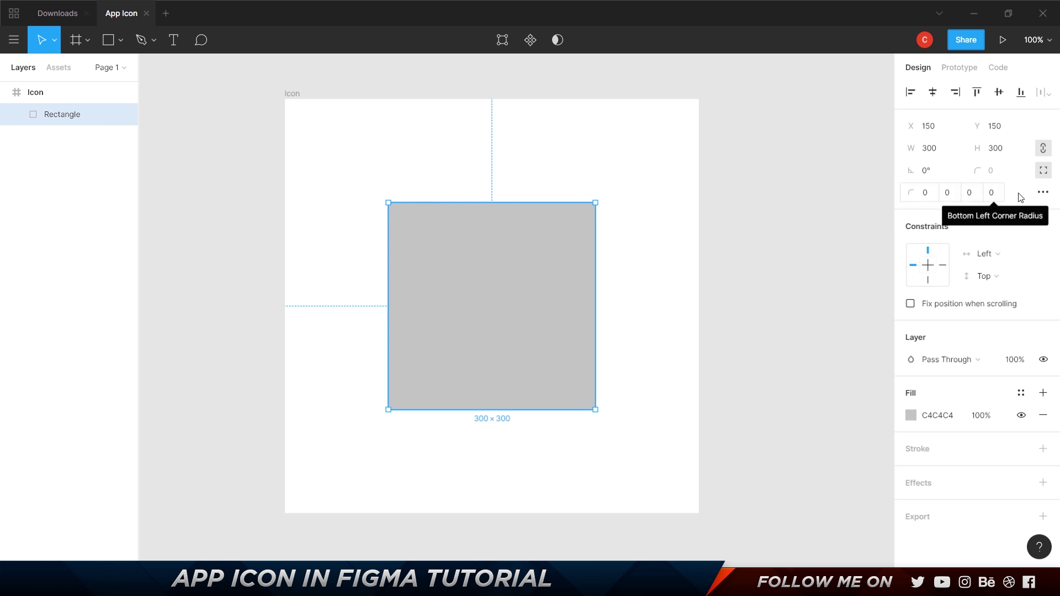
{"action": "left_click", "coordinate": [1043, 170]}
{"action": "left_click", "coordinate": [998, 170]}
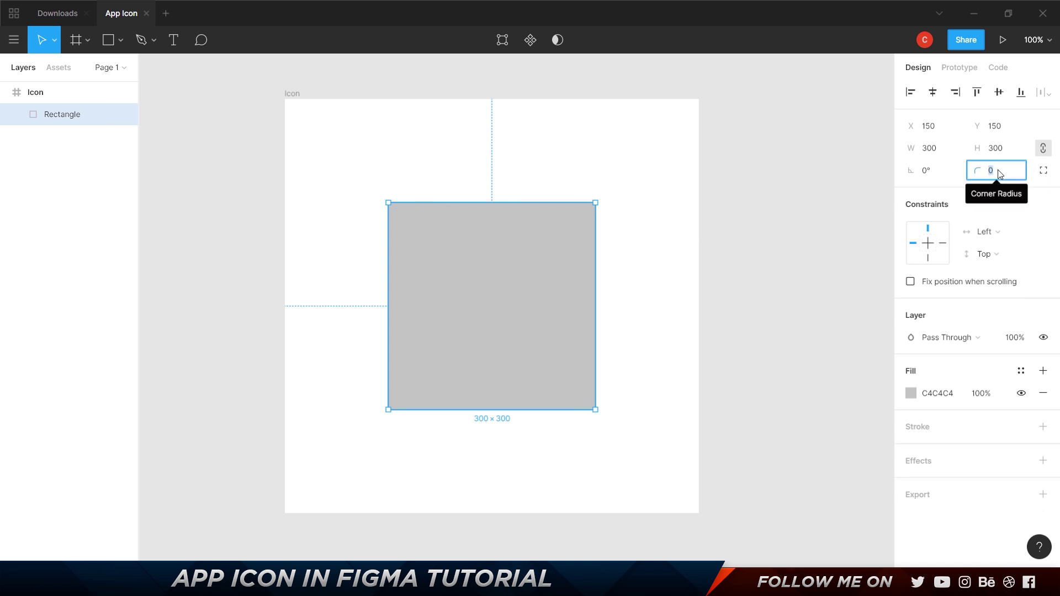
{"action": "type", "text": "65"}
{"action": "key", "text": "Return"}
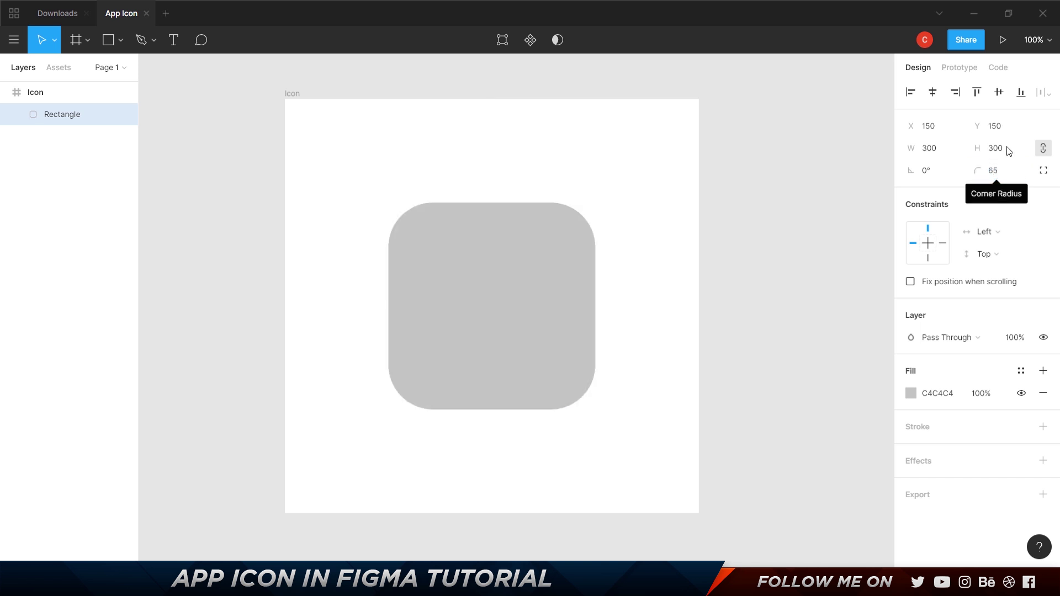
{"action": "left_click", "coordinate": [793, 175]}
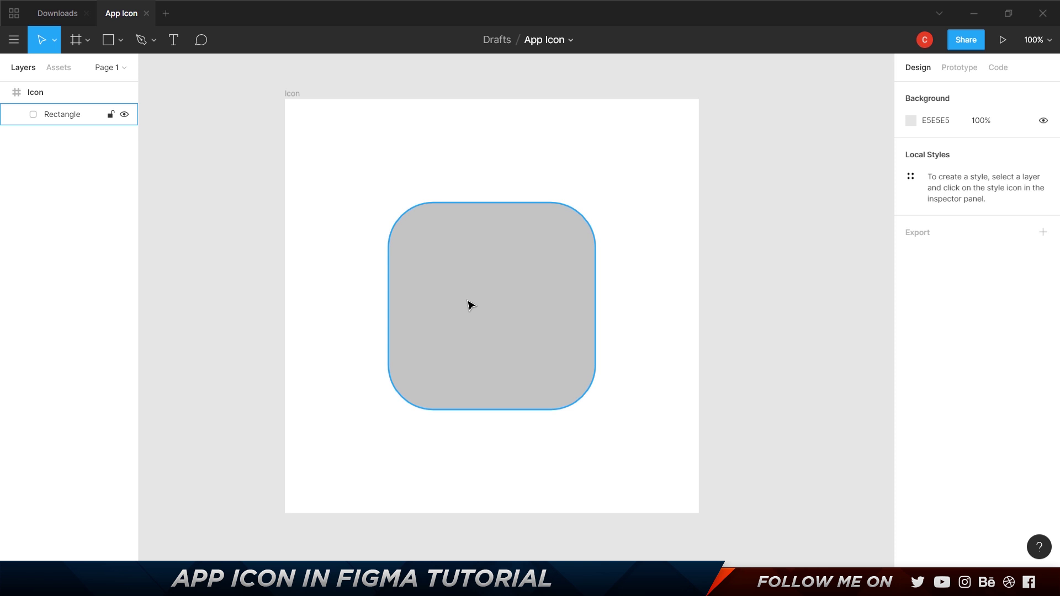
Paste the copied Figma logo onto the canvas, then ungroup its five path layers and regroup them.
{"action": "key", "text": "ctrl+v"}
{"action": "key", "text": "shift+1"}
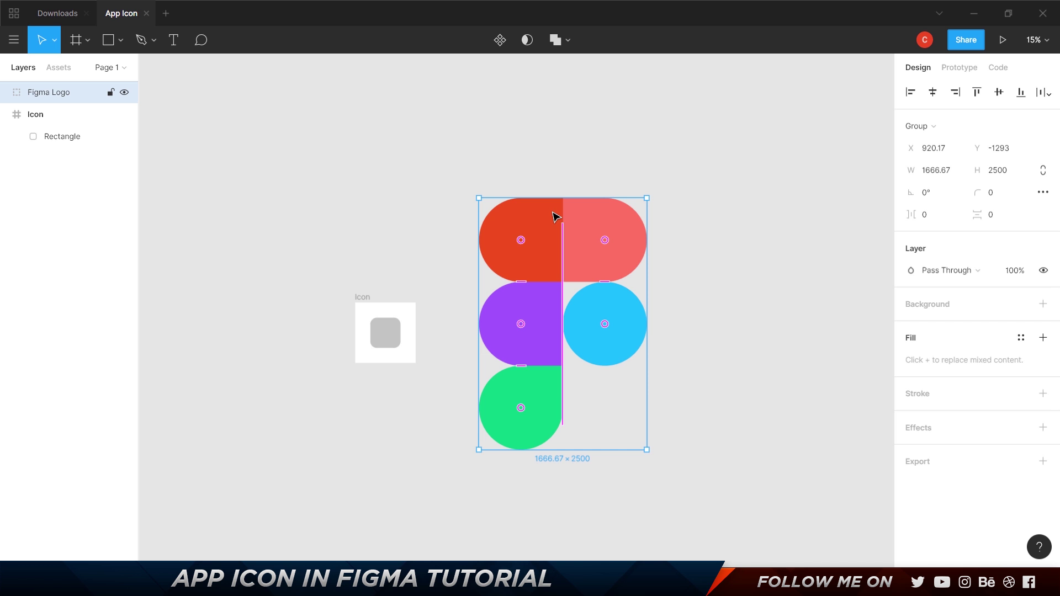
{"action": "left_click", "coordinate": [5, 92]}
{"action": "left_click", "coordinate": [47, 115]}
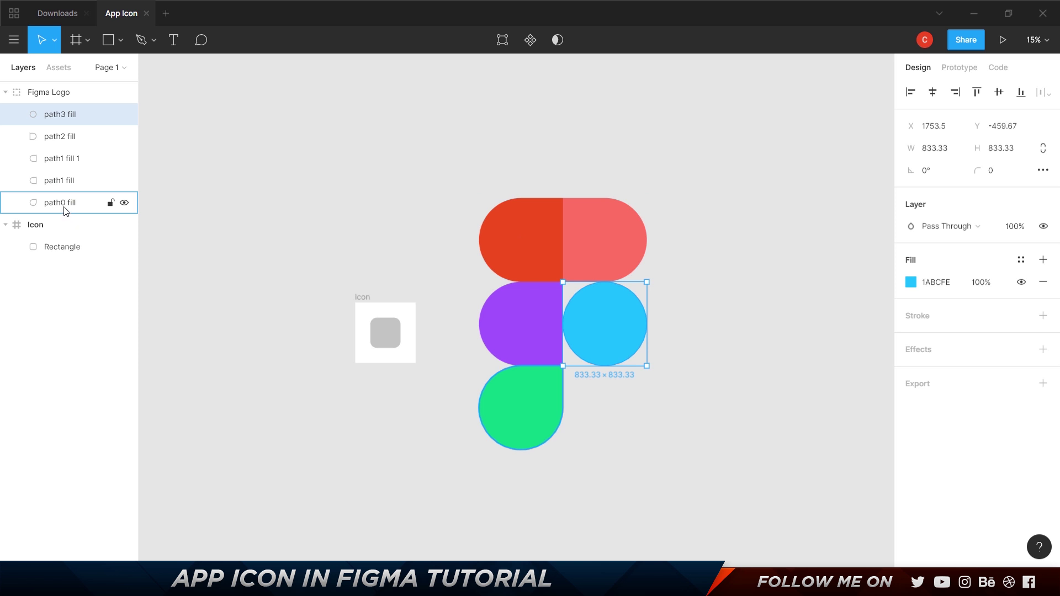
{"action": "left_click", "coordinate": [63, 208], "text": "shift"}
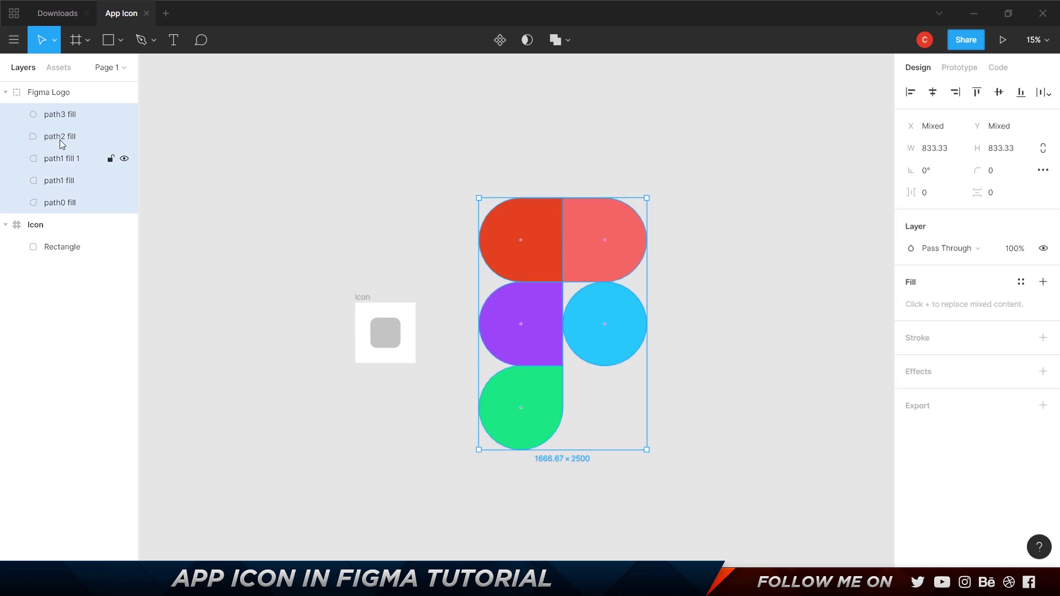
{"action": "key", "text": "ctrl+shift+g"}
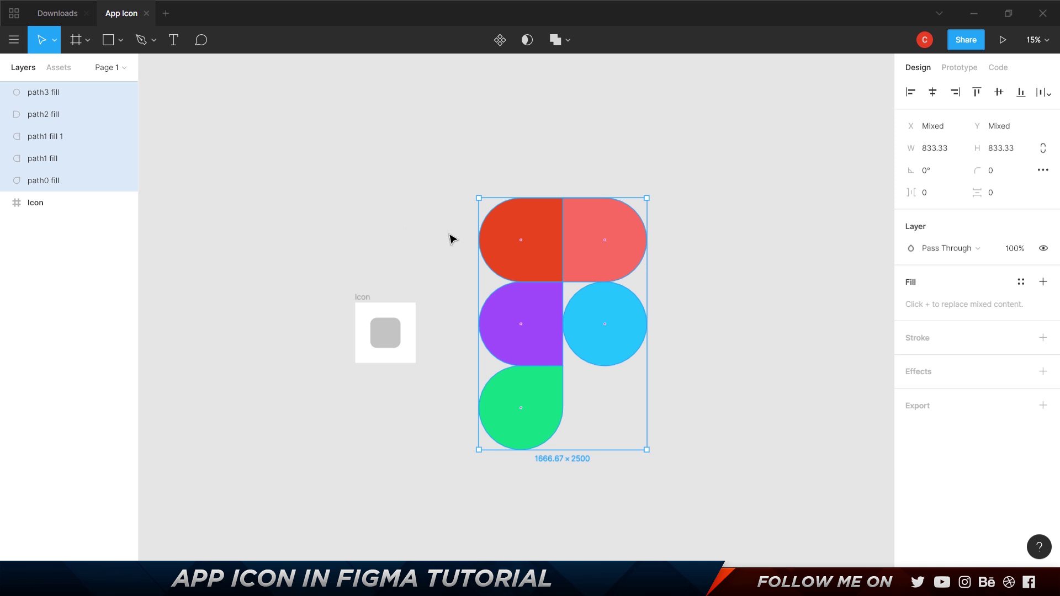
{"action": "key", "text": "ctrl+g"}
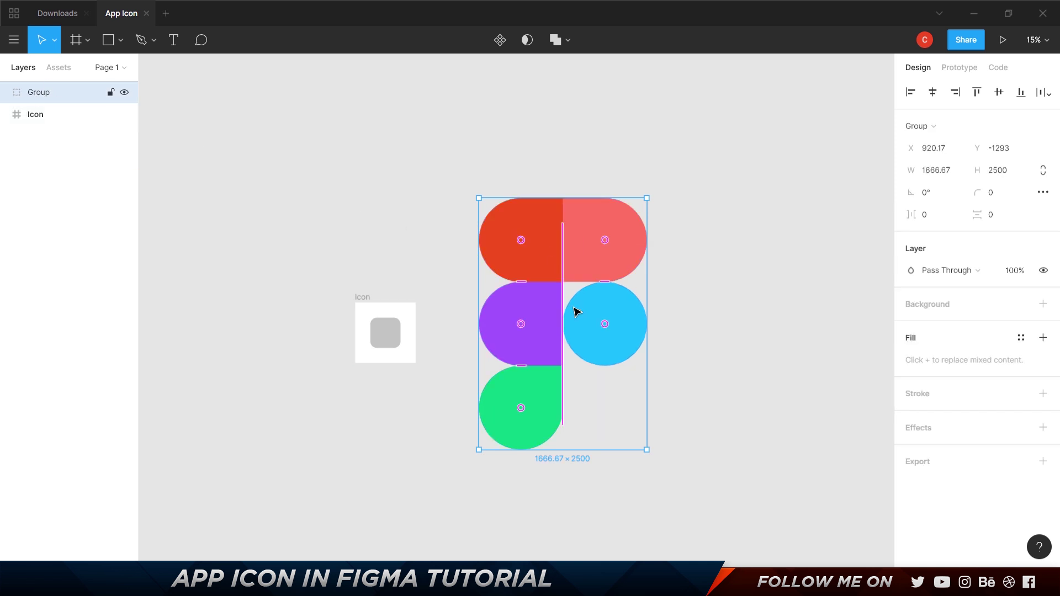
Move the logo group closer to the Icon frame and scale it down proportionally to about 241 × 362.
{"action": "scroll", "coordinate": [533, 329], "scroll_direction": "up", "scroll_amount": 3}
{"action": "left_click_drag", "start_coordinate": [558, 286], "coordinate": [525, 288]}
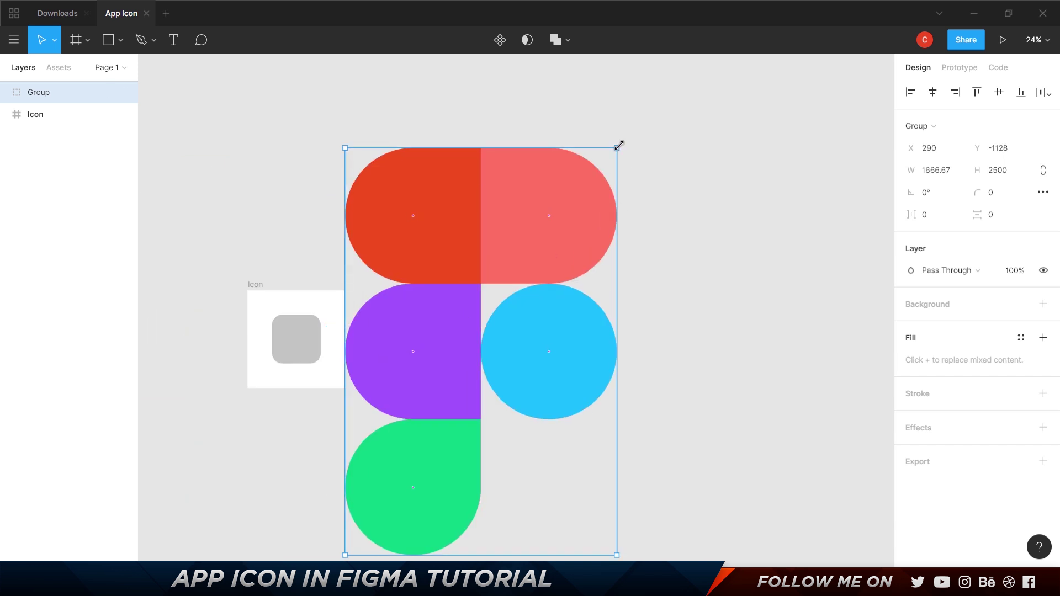
{"action": "left_click_drag", "start_coordinate": [619, 145], "coordinate": [500, 322]}
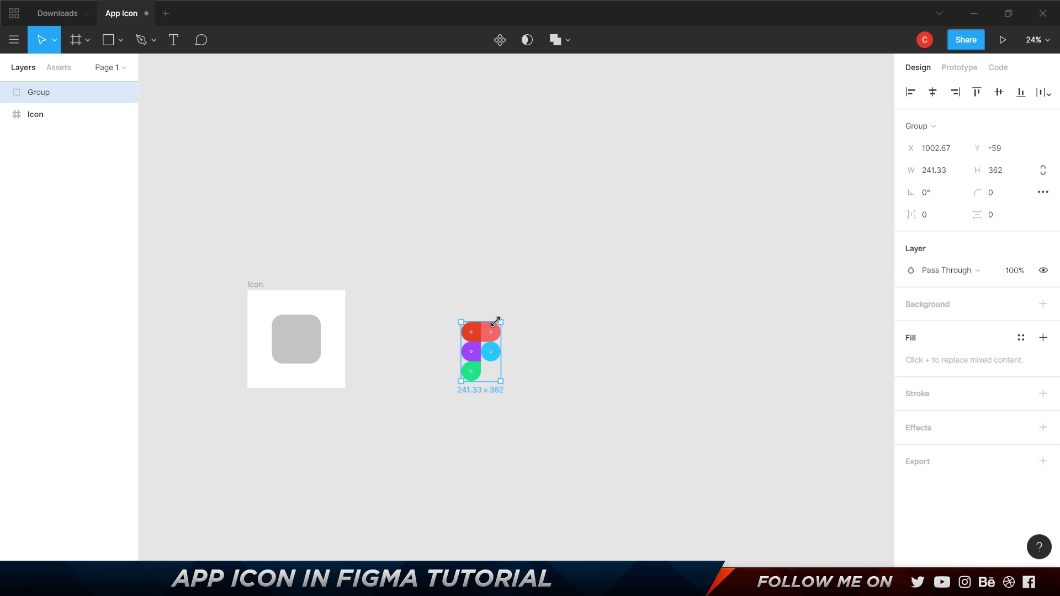
Lock the logo group's proportions and set its height to 200.
{"action": "left_click", "coordinate": [1043, 173]}
{"action": "left_click", "coordinate": [1009, 175]}
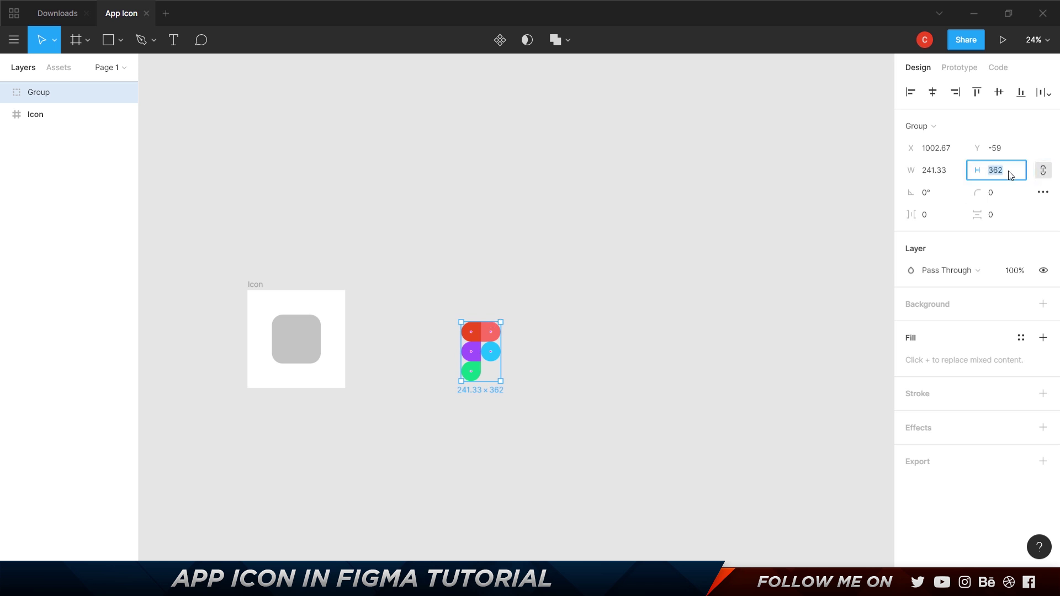
{"action": "type", "text": "200"}
{"action": "key", "text": "Return"}
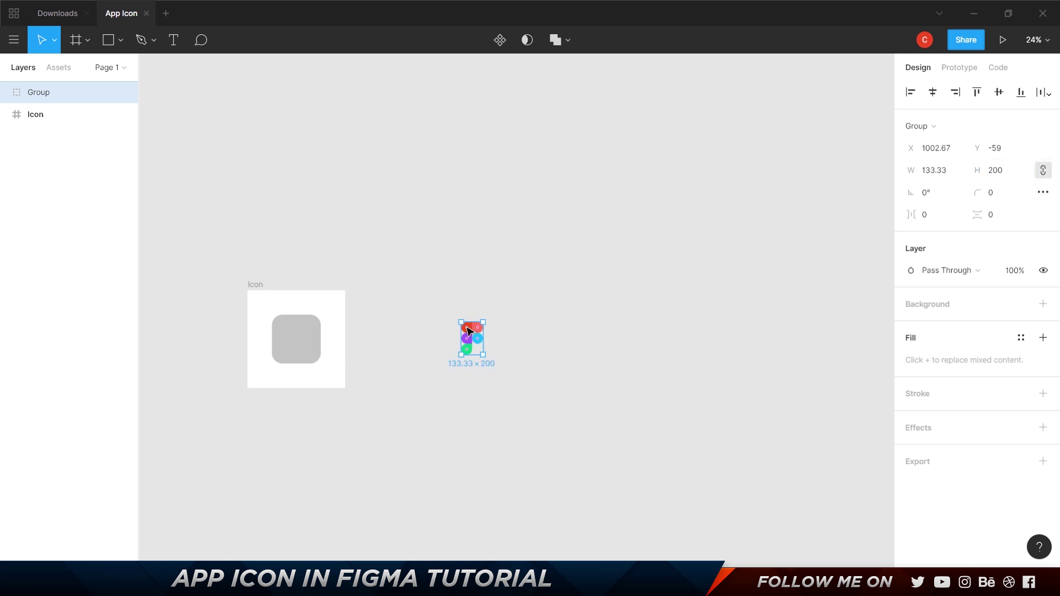
Move the logo group into the Icon frame, centred on the rounded square at about X 233, Y 200.
{"action": "left_click_drag", "start_coordinate": [466, 331], "coordinate": [303, 339]}
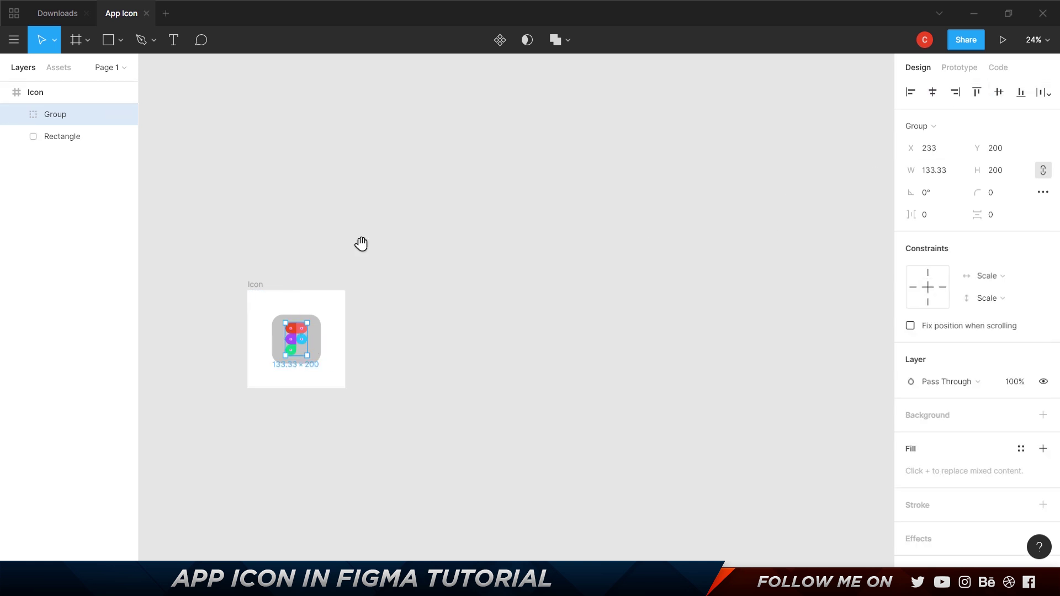
{"action": "key", "text": "shift+1"}
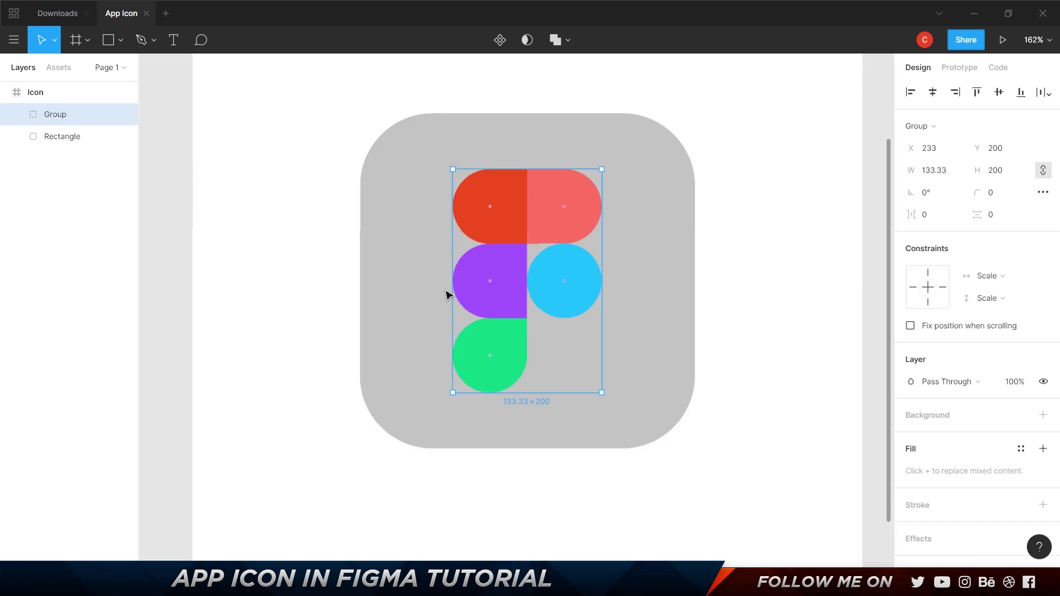
{"action": "scroll", "coordinate": [518, 267], "scroll_direction": "right", "scroll_amount": 2}
{"action": "scroll", "coordinate": [686, 221], "scroll_direction": "up", "scroll_amount": 1}
{"action": "left_click", "coordinate": [686, 220]}
{"action": "left_click_drag", "start_coordinate": [686, 220], "coordinate": [720, 220]}
{"action": "key", "text": "shift+0"}
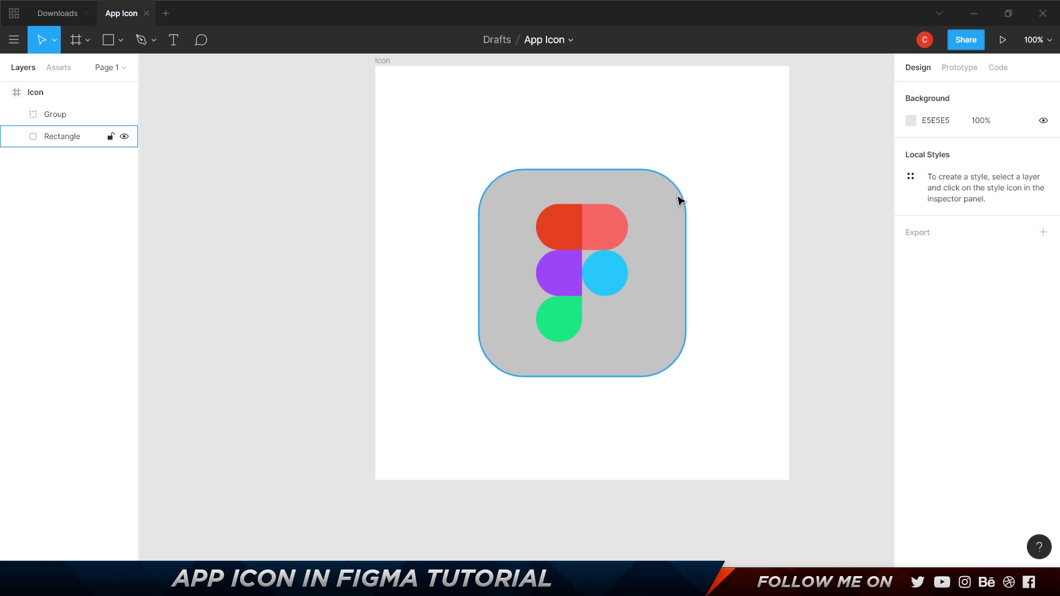
Change the rounded square's fill colour to F8F8F8.
{"action": "scroll", "coordinate": [680, 200], "scroll_direction": "right", "scroll_amount": 3}
{"action": "scroll", "coordinate": [680, 200], "scroll_direction": "up", "scroll_amount": 1}
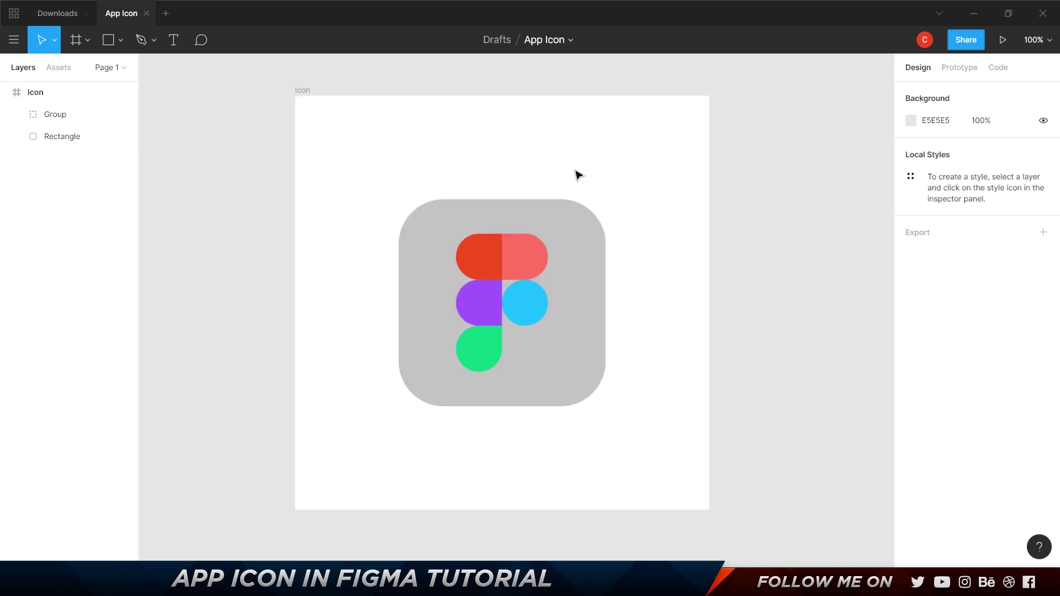
{"action": "left_click", "coordinate": [525, 252]}
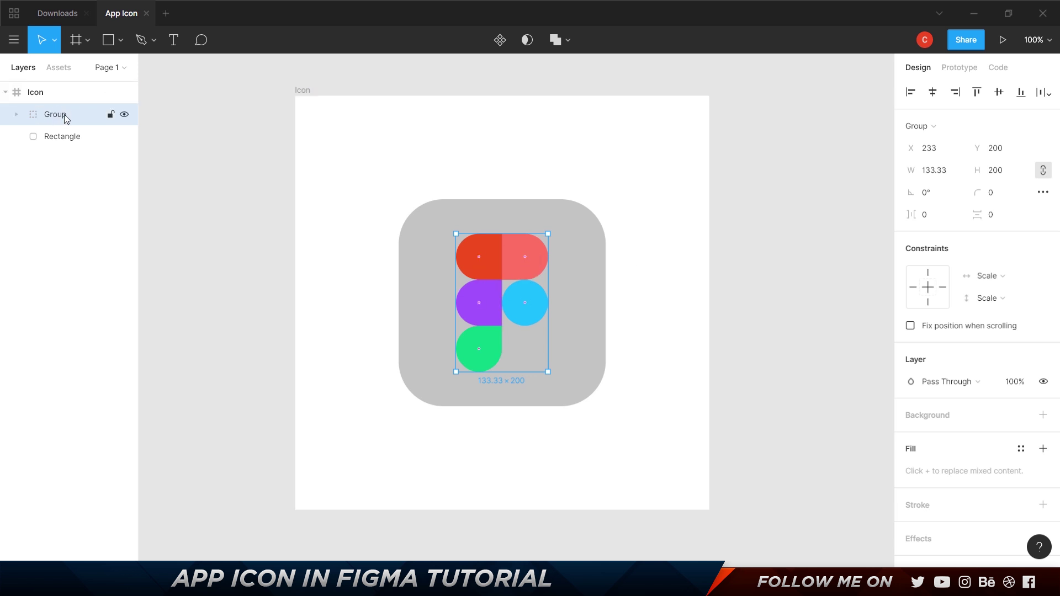
{"action": "scroll", "coordinate": [1005, 386], "scroll_direction": "down", "scroll_amount": 1}
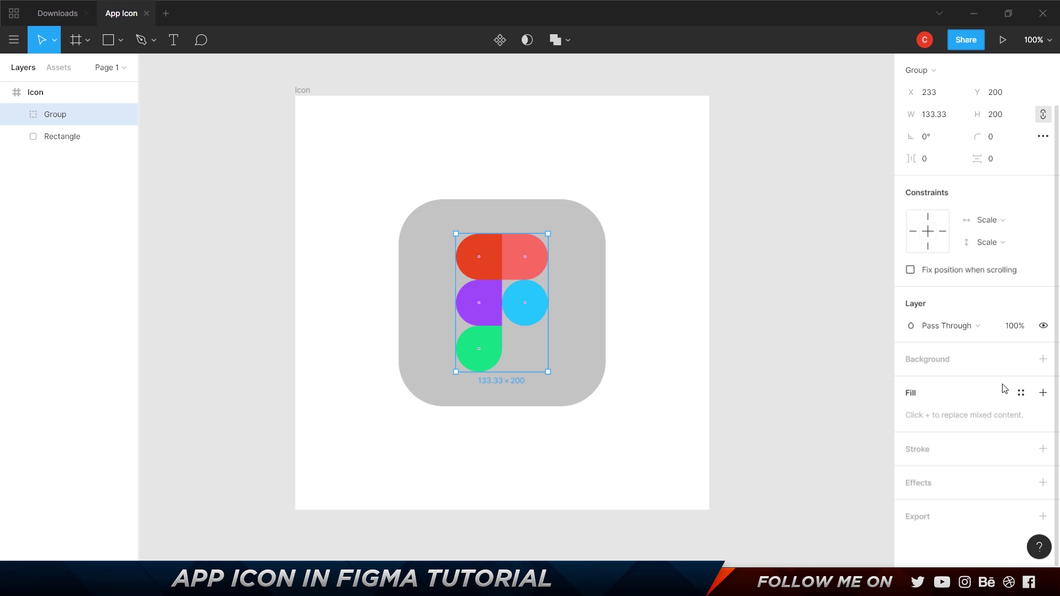
{"action": "left_click", "coordinate": [580, 235]}
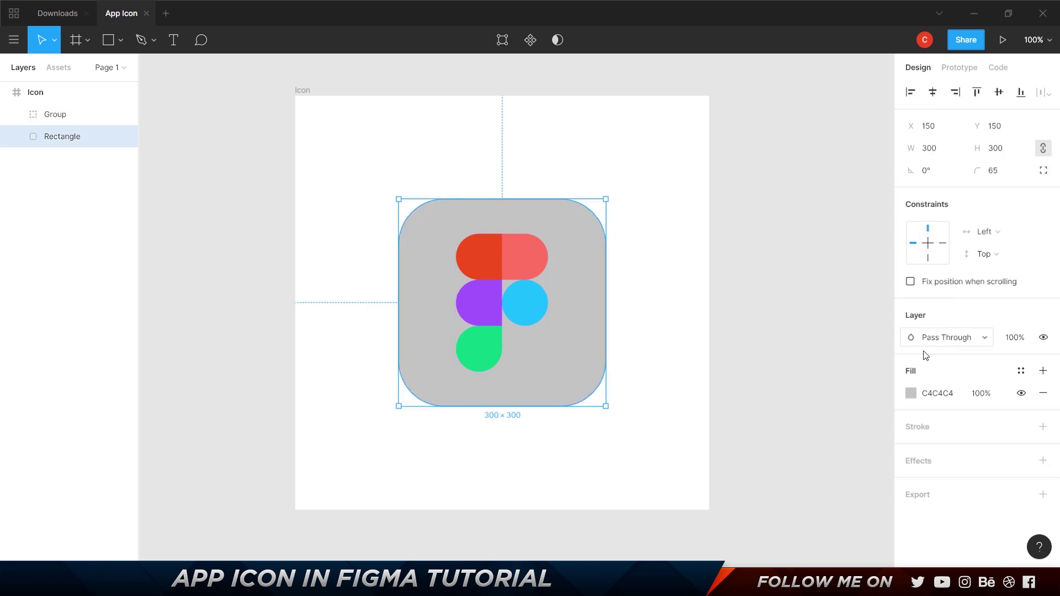
{"action": "left_click", "coordinate": [911, 393]}
{"action": "type", "text": "F8F8F8"}
{"action": "key", "text": "Return"}
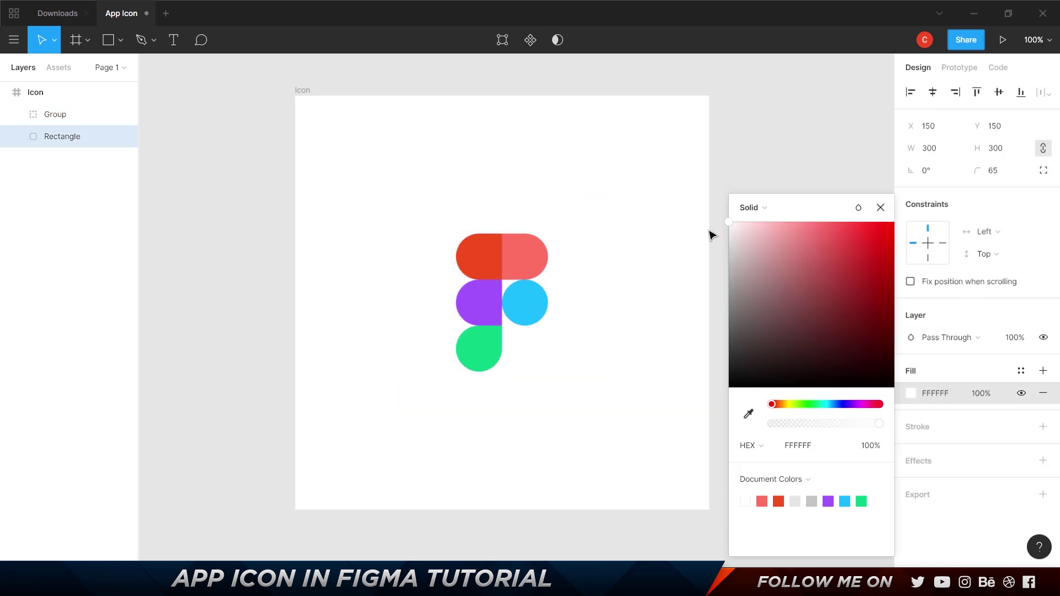
{"action": "left_click", "coordinate": [689, 237]}
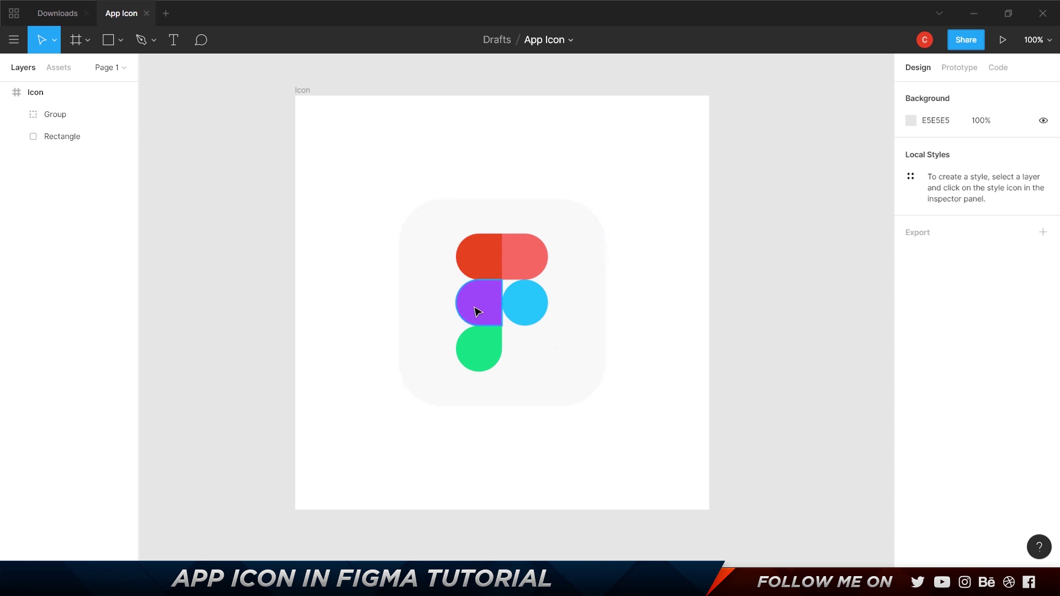
Add an effect to the logo group and set its type to Inner Shadow.
{"action": "scroll", "coordinate": [473, 308], "scroll_direction": "up", "scroll_amount": 3}
{"action": "left_click", "coordinate": [569, 238]}
{"action": "scroll", "coordinate": [1023, 397], "scroll_direction": "down", "scroll_amount": 1}
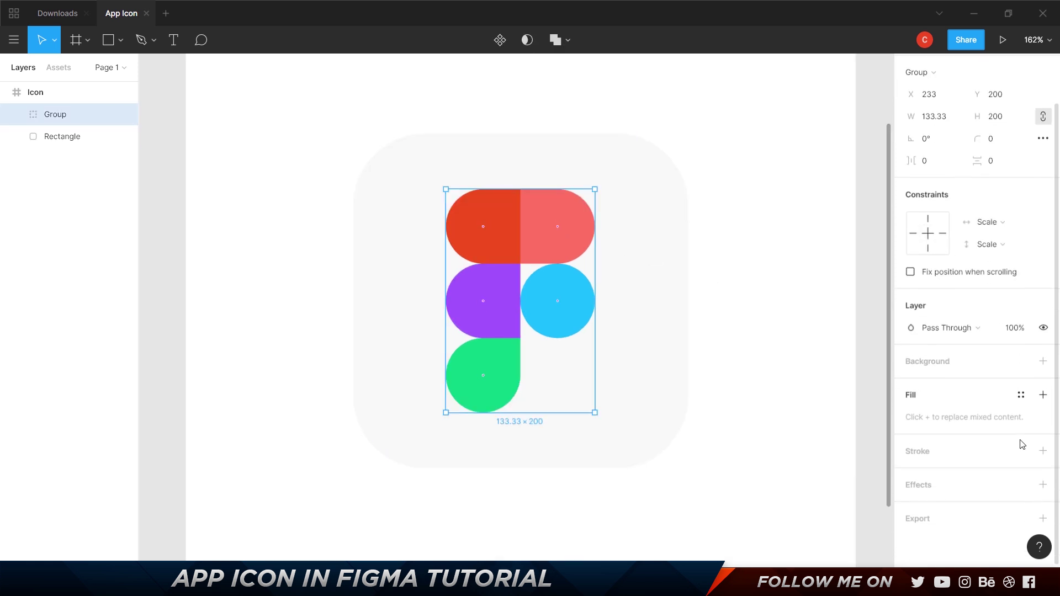
{"action": "left_click", "coordinate": [1043, 483]}
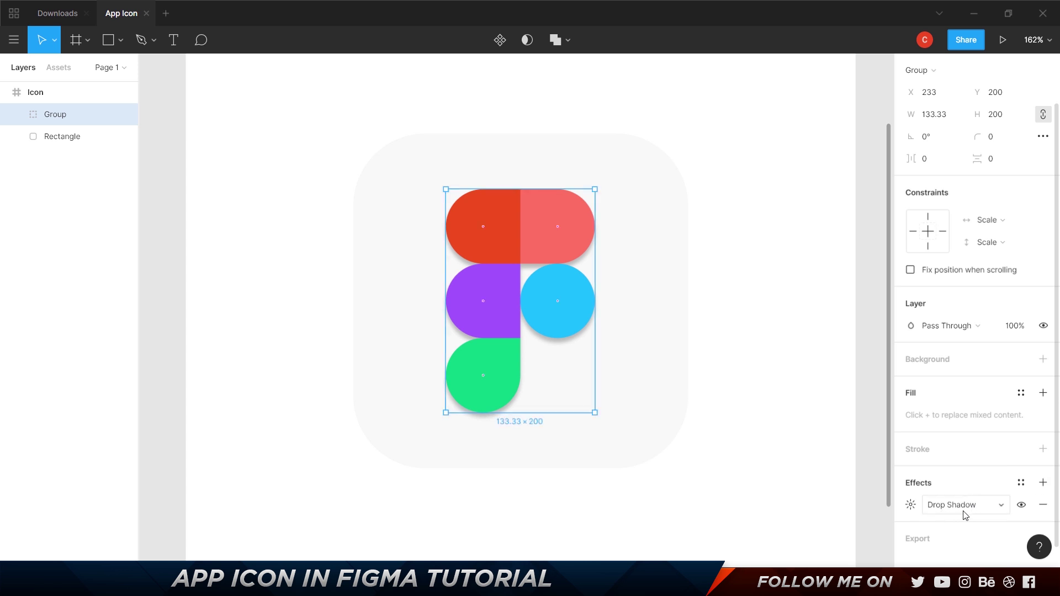
{"action": "left_click", "coordinate": [1002, 507]}
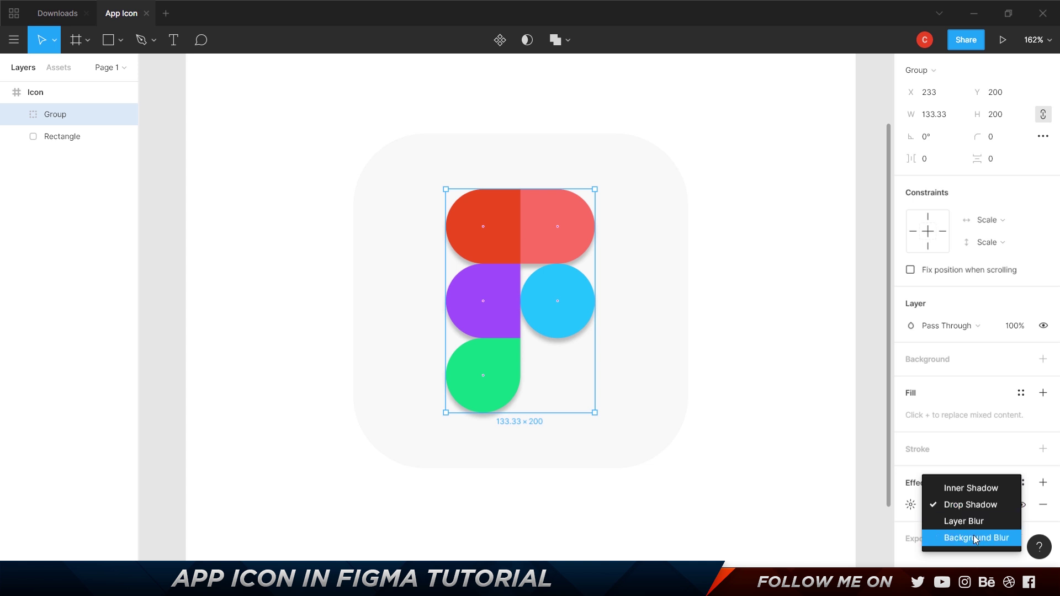
{"action": "left_click", "coordinate": [971, 488]}
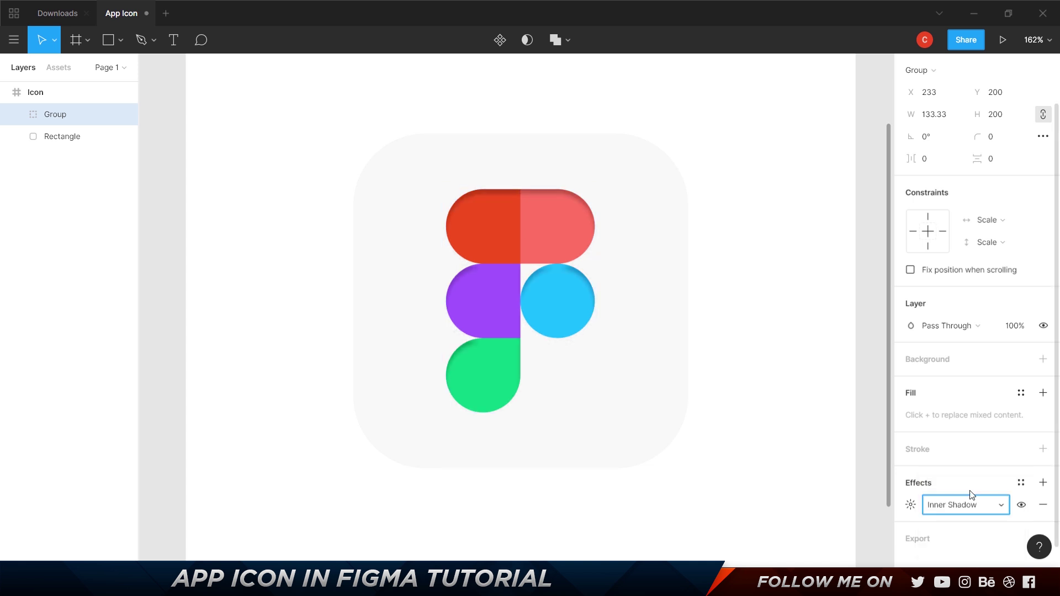
Set the logo group's inner shadow to blur 40 and Y offset 20.
{"action": "left_click", "coordinate": [912, 507]}
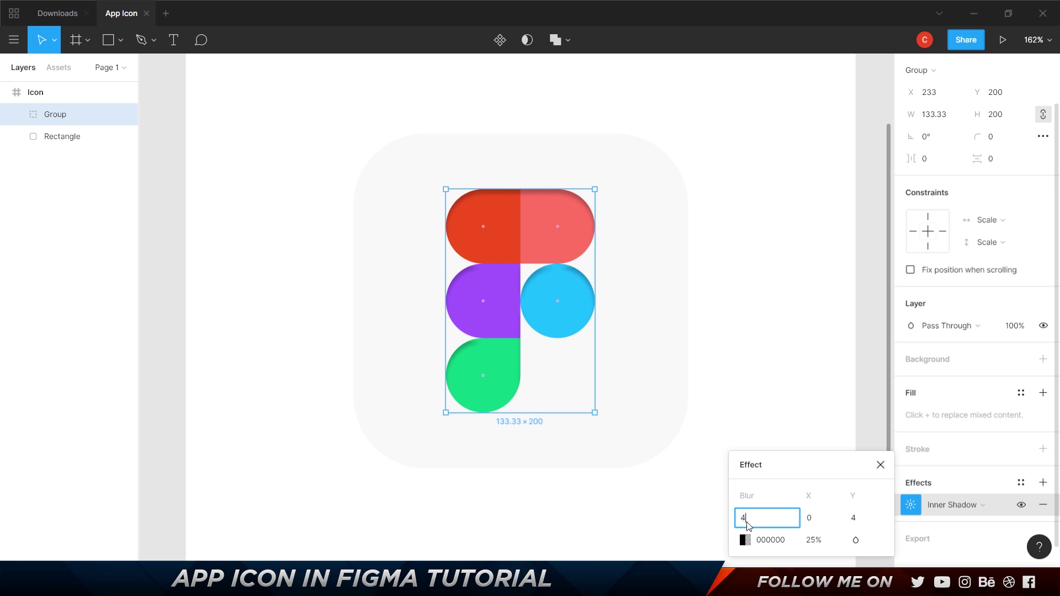
{"action": "key", "text": "Tab"}
{"action": "key", "text": "Tab"}
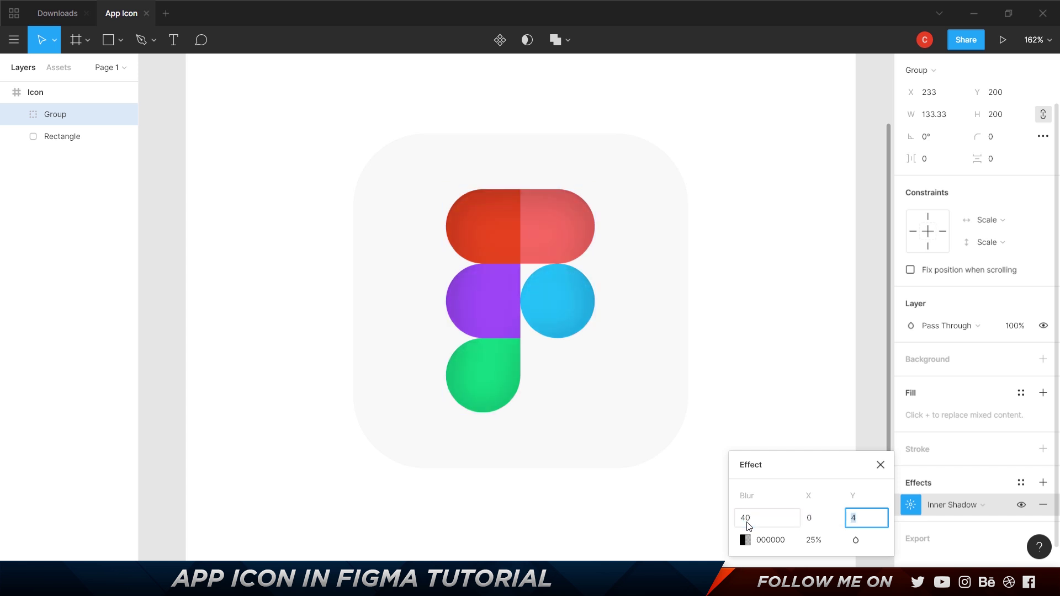
{"action": "key", "text": "Tab"}
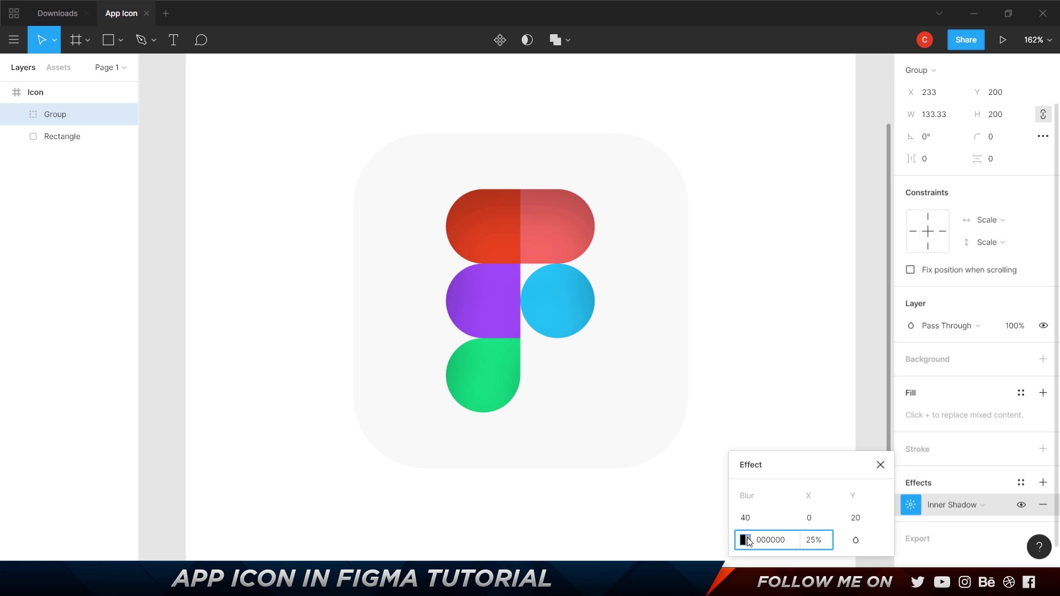
Change the inner shadow's colour to white FFFFFF and its opacity to 50%.
{"action": "left_click", "coordinate": [745, 539]}
{"action": "left_click", "coordinate": [630, 271]}
{"action": "left_click_drag", "start_coordinate": [561, 206], "coordinate": [561, 207]}
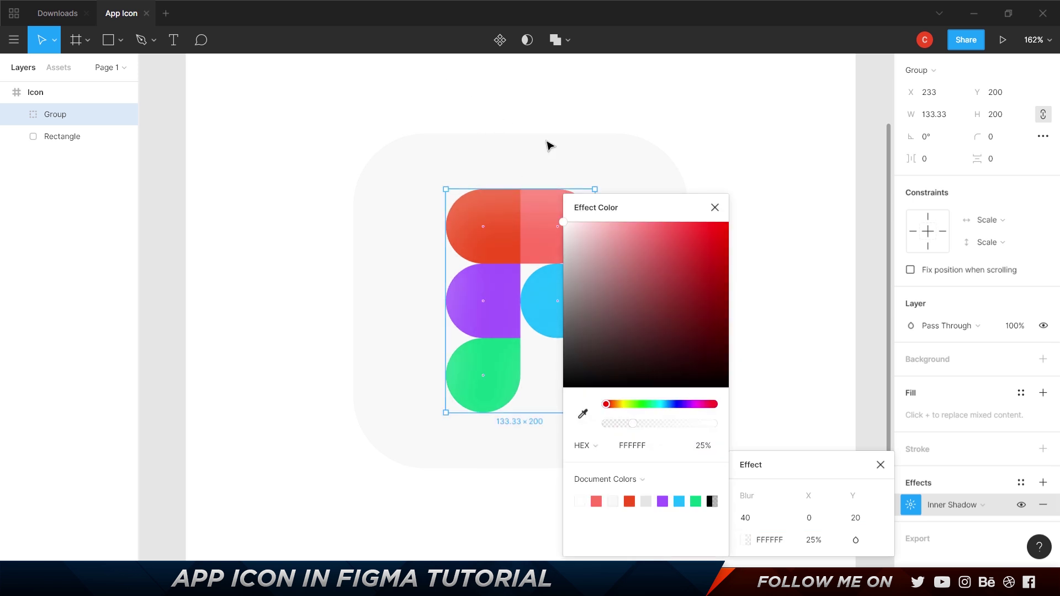
{"action": "left_click", "coordinate": [814, 540]}
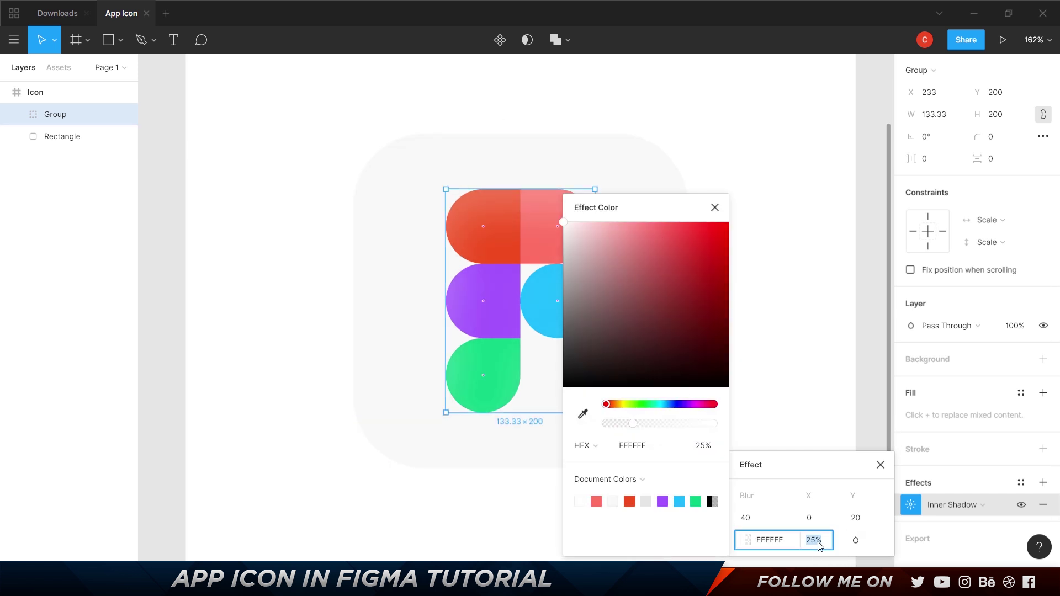
{"action": "type", "text": "50"}
{"action": "key", "text": "Return"}
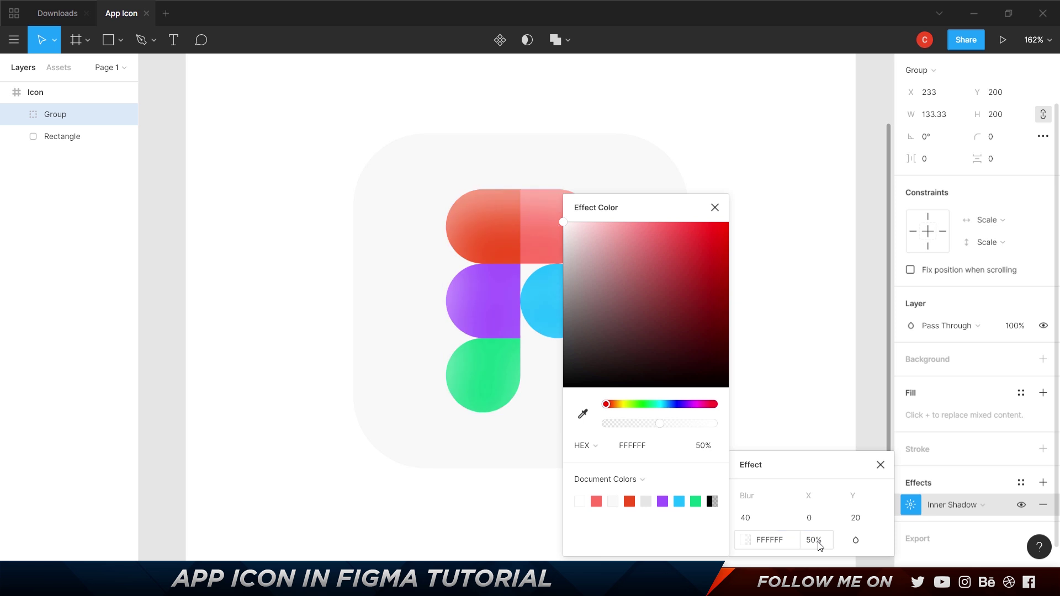
Set the inner shadow's blend mode to Overlay and close the effect settings.
{"action": "left_click", "coordinate": [855, 541]}
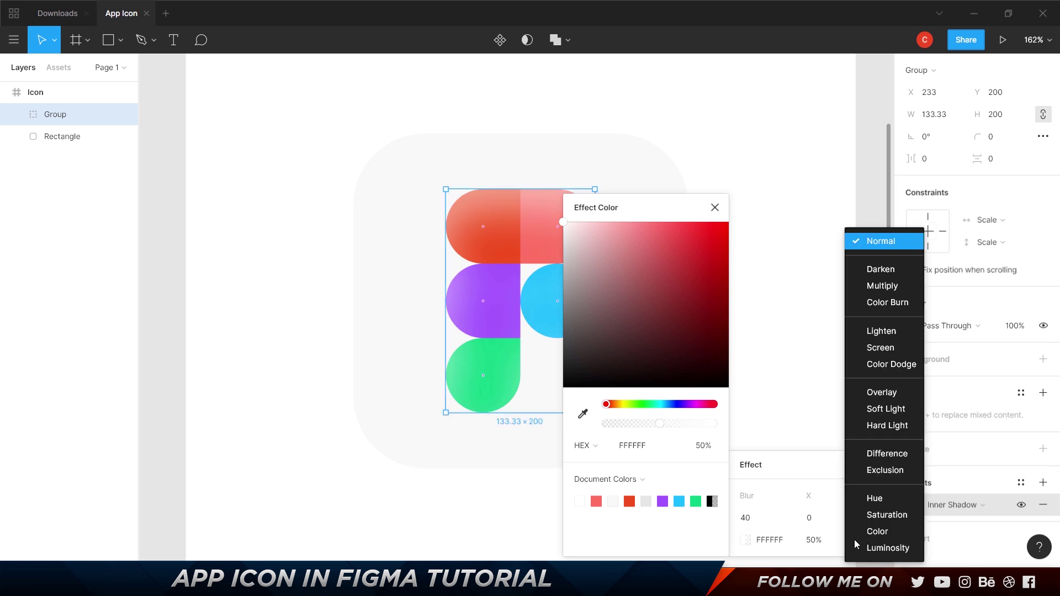
{"action": "left_click", "coordinate": [882, 398]}
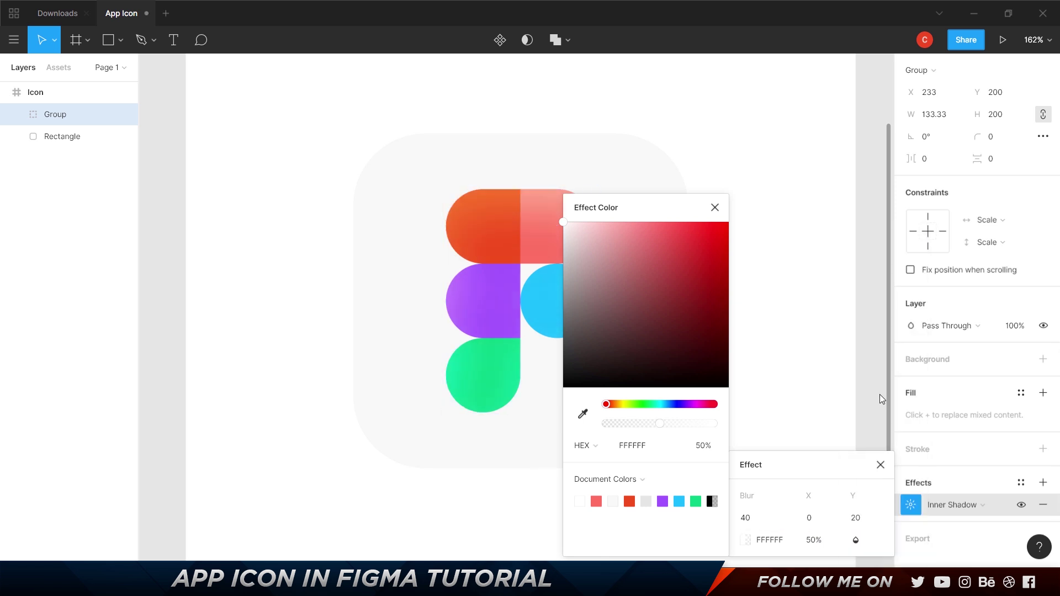
{"action": "left_click", "coordinate": [715, 210]}
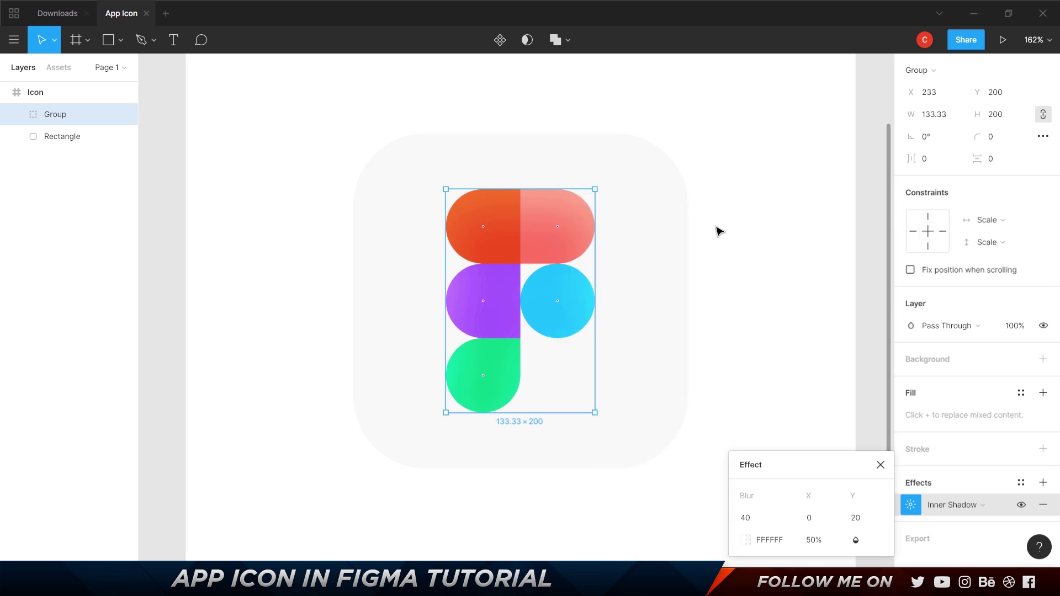
{"action": "left_click", "coordinate": [771, 286]}
{"action": "left_click", "coordinate": [592, 225]}
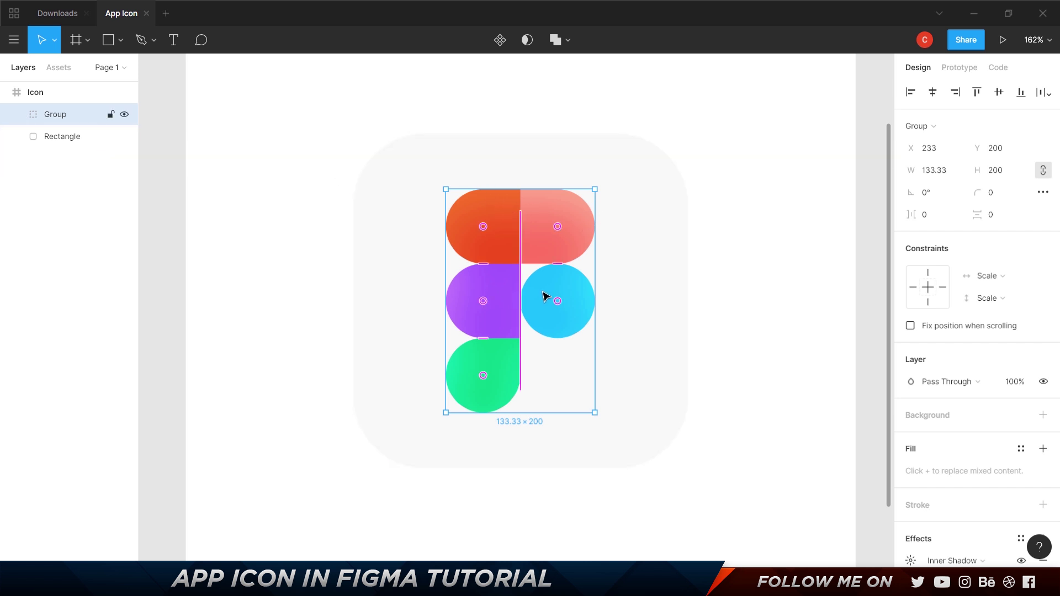
Duplicate the whole Icon frame with its logo and rounded square.
{"action": "key", "text": "shift+0"}
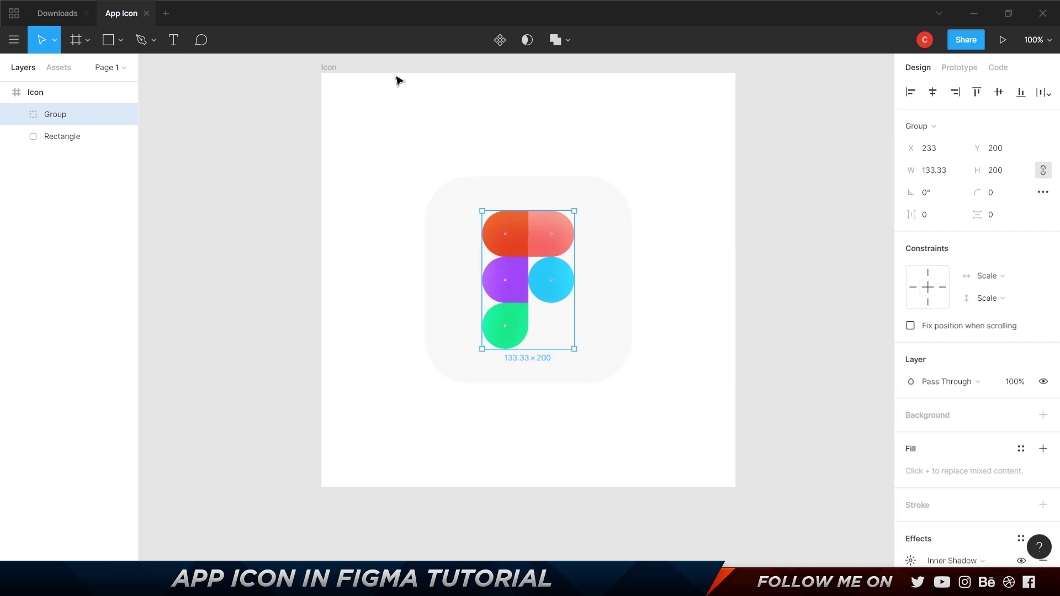
{"action": "left_click", "coordinate": [327, 68]}
{"action": "key", "text": "ctrl+d"}
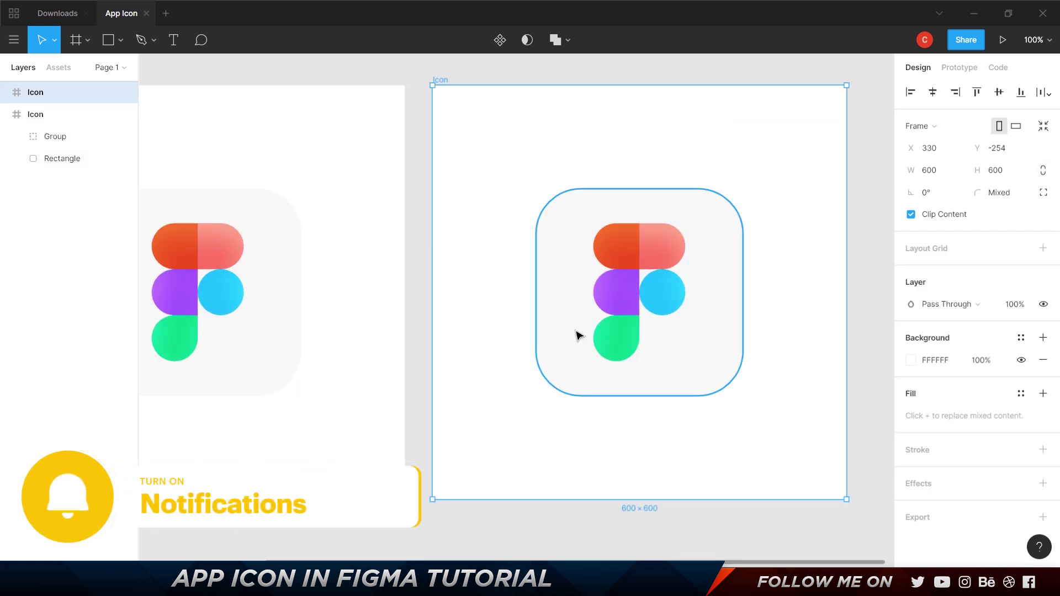
Expand the logo group in the duplicated frame and remove its Inner Shadow effect.
{"action": "scroll", "coordinate": [669, 252], "scroll_direction": "up", "scroll_amount": 3}
{"action": "left_click", "coordinate": [604, 245]}
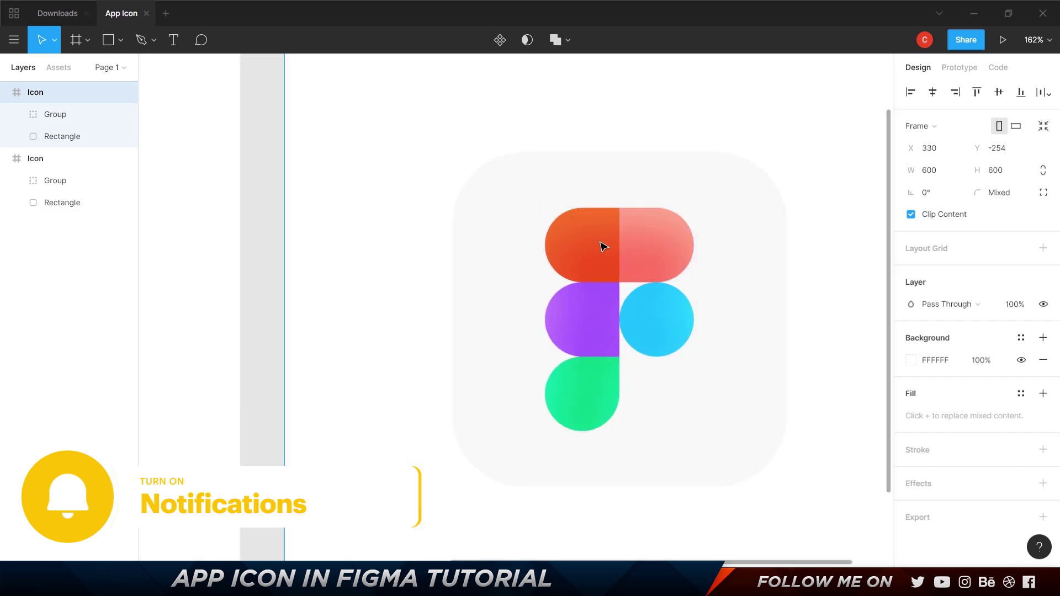
{"action": "left_click", "coordinate": [18, 114]}
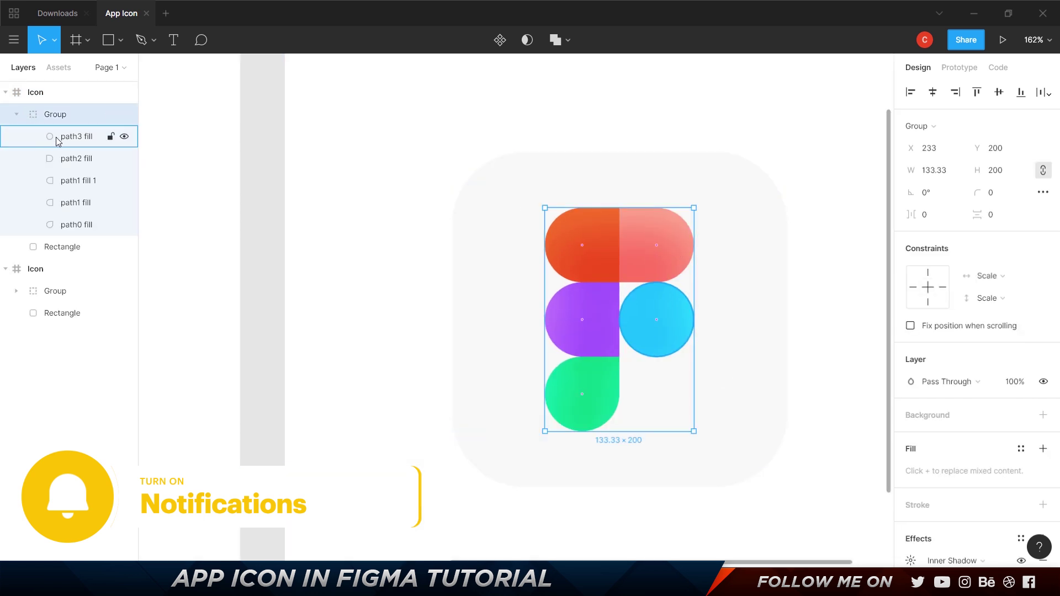
{"action": "scroll", "coordinate": [897, 475], "scroll_direction": "down", "scroll_amount": 3}
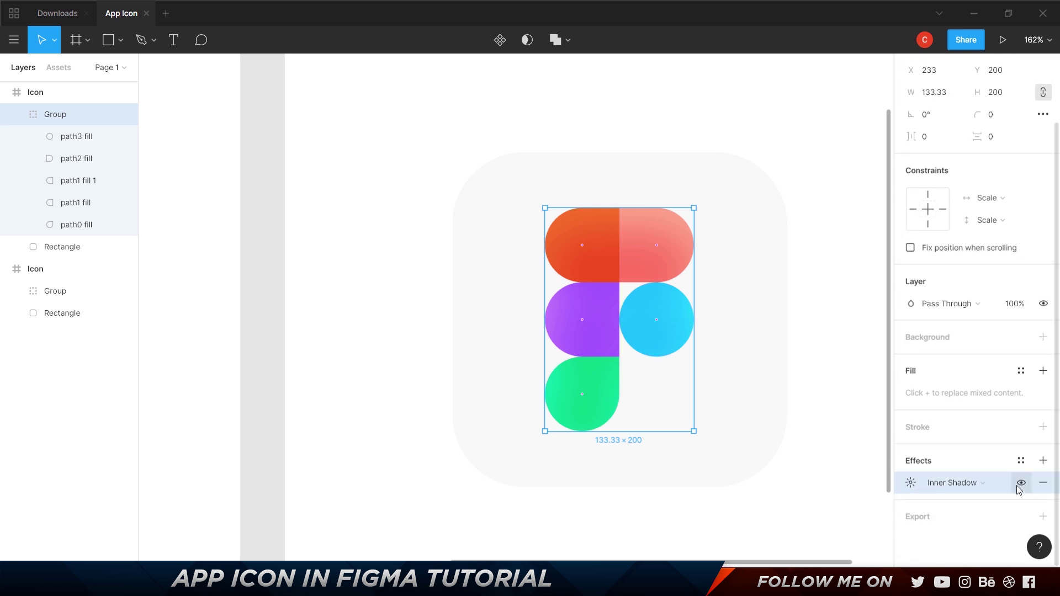
{"action": "left_click", "coordinate": [1043, 485]}
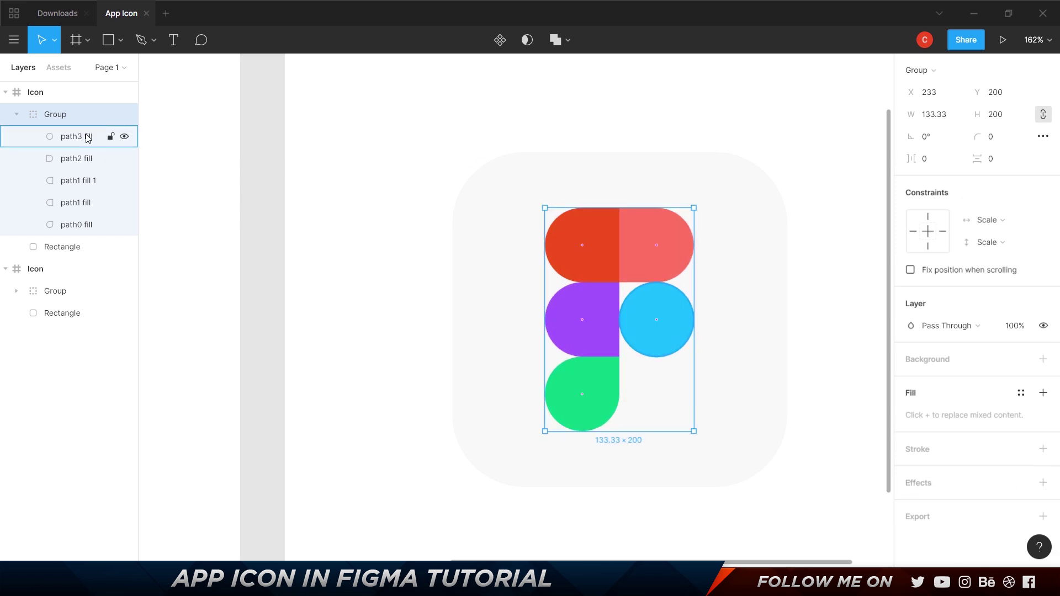
Paste the copied Inner Shadow effect onto only the red path1 fill 1 shape in the duplicated logo.
{"action": "left_click", "coordinate": [603, 229]}
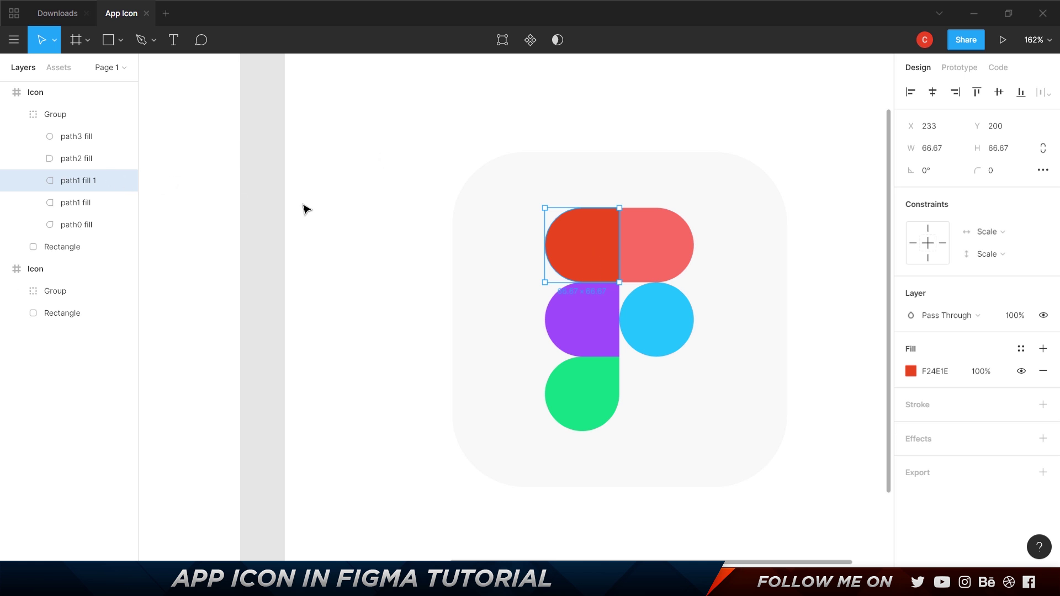
{"action": "key", "text": "ctrl+alt+v"}
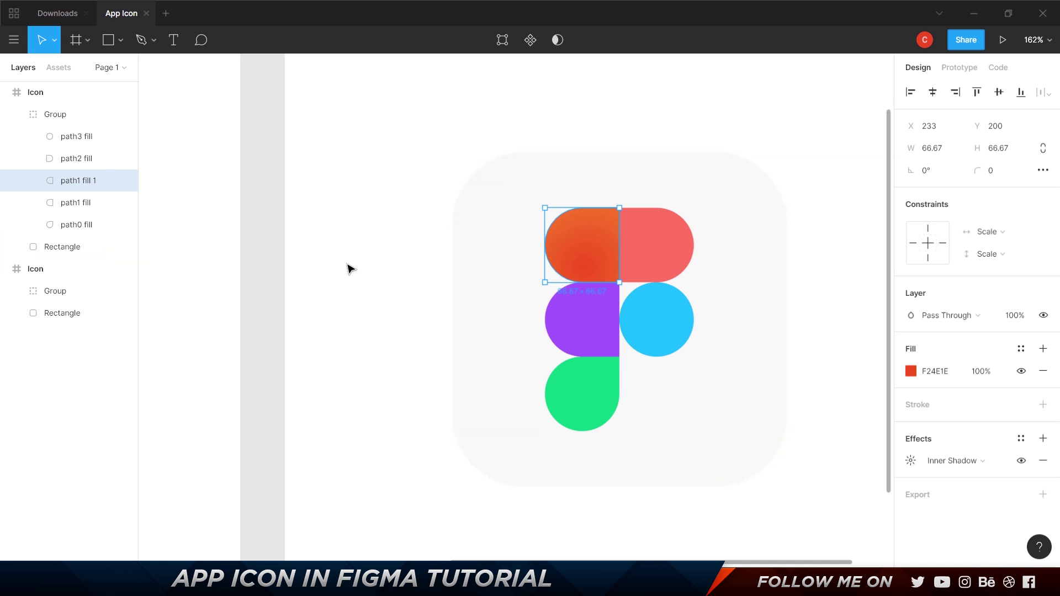
{"action": "left_click", "coordinate": [408, 220]}
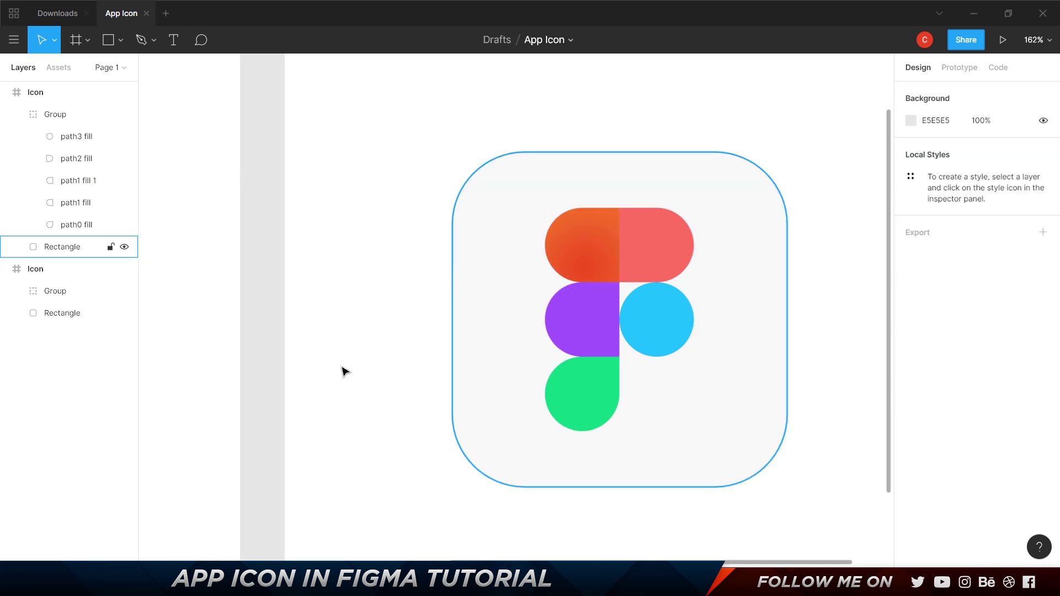
Add a second effect to the original icon's logo group and change its type to Inner Shadow.
{"action": "scroll", "coordinate": [733, 239], "scroll_direction": "left", "scroll_amount": 10}
{"action": "left_click", "coordinate": [331, 251]}
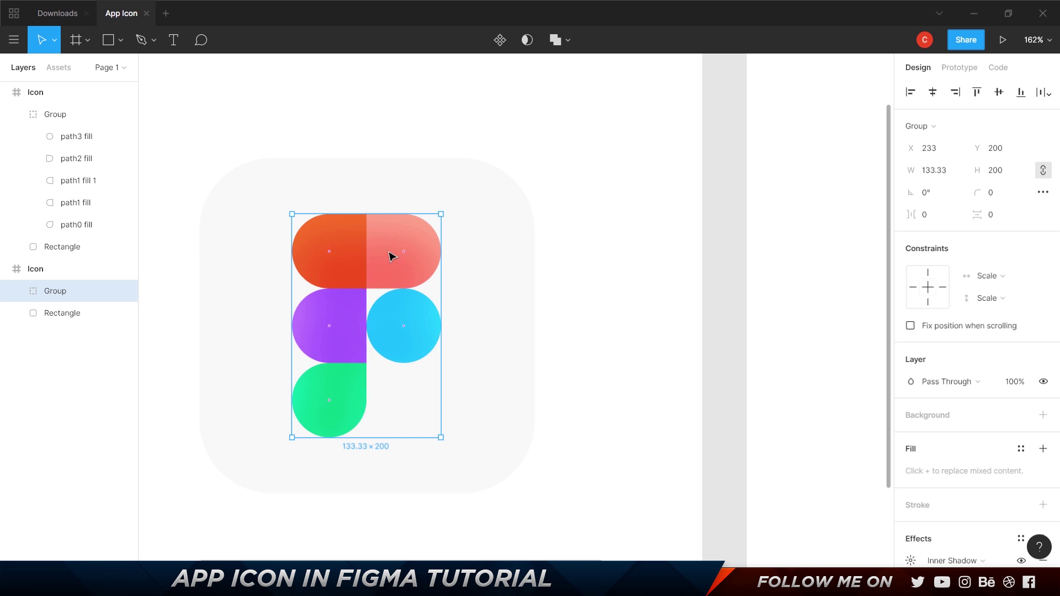
{"action": "scroll", "coordinate": [972, 483], "scroll_direction": "down", "scroll_amount": 2}
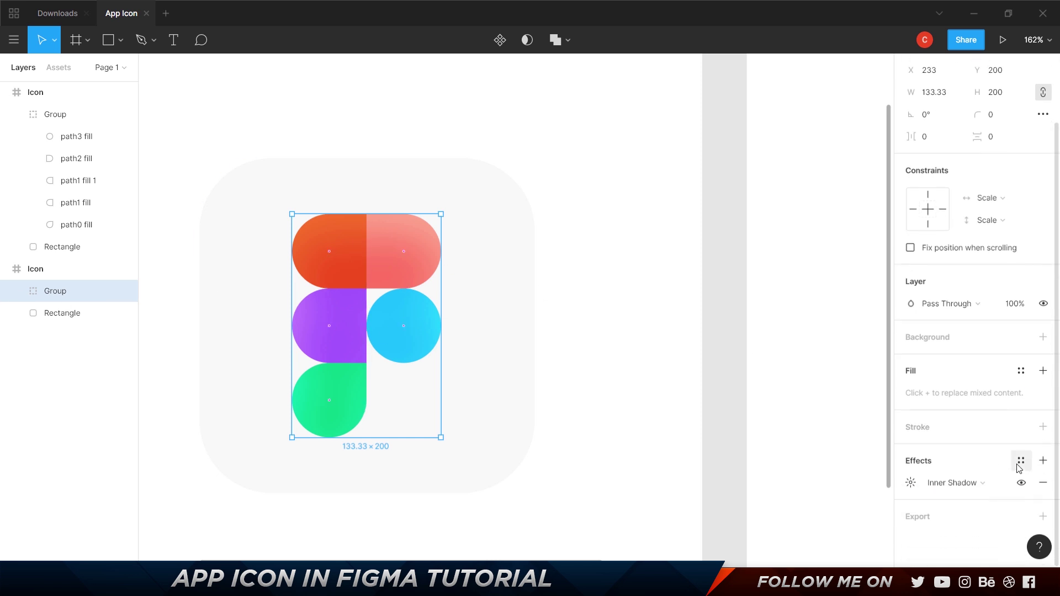
{"action": "left_click", "coordinate": [1043, 461]}
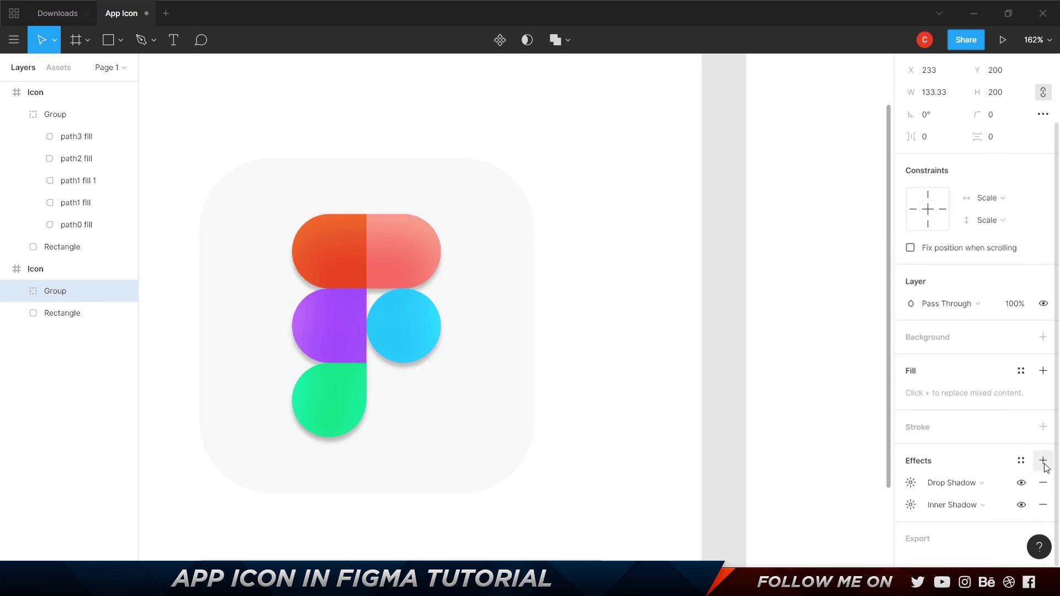
{"action": "left_click", "coordinate": [911, 483]}
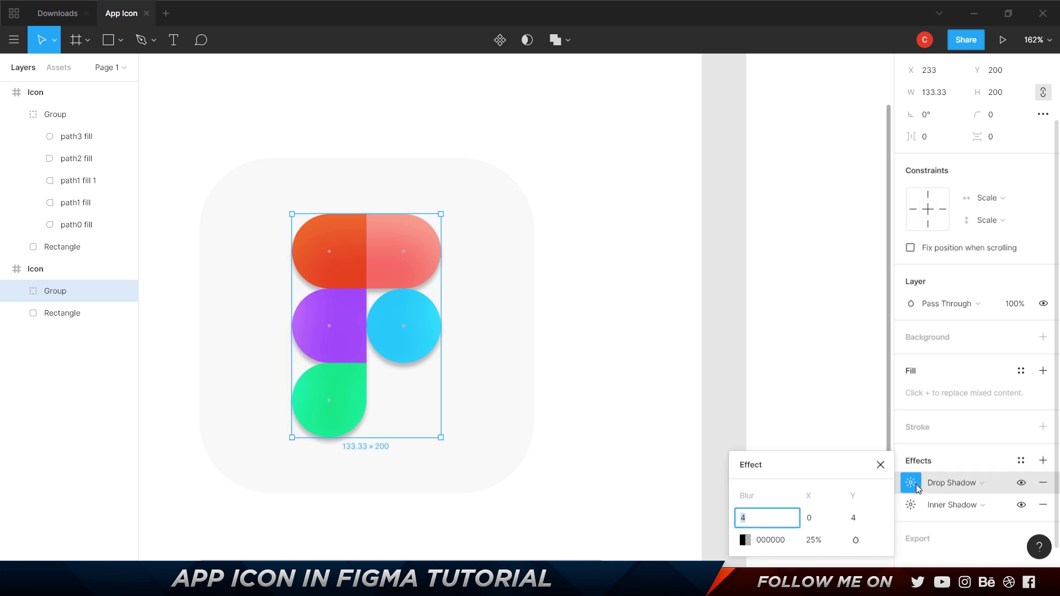
{"action": "left_click", "coordinate": [952, 483]}
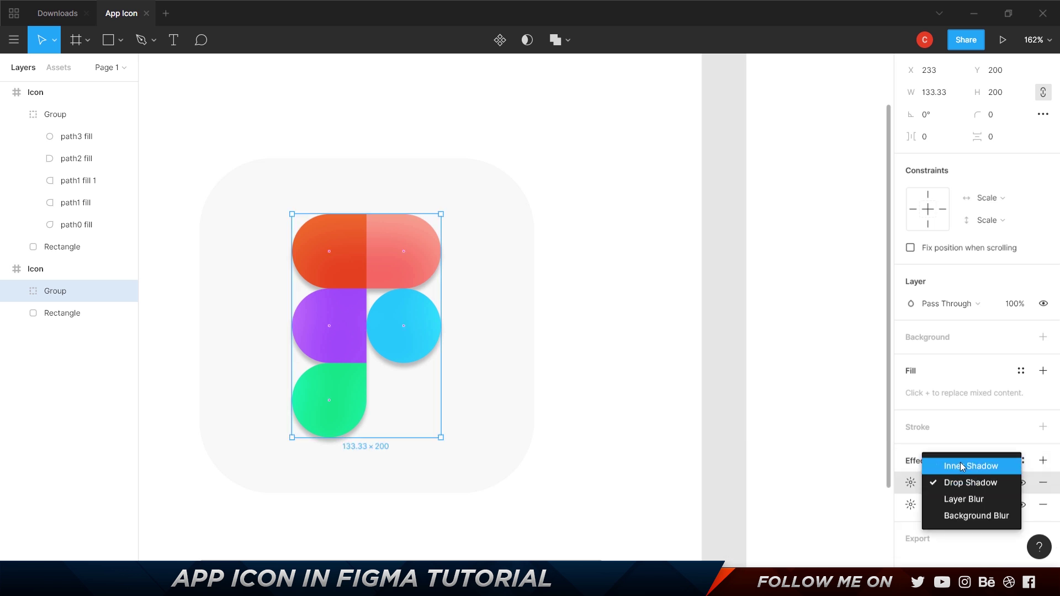
{"action": "left_click", "coordinate": [950, 463]}
Set the new inner shadow's opacity to 50% and its blend mode to Overlay.
{"action": "left_click", "coordinate": [910, 486]}
{"action": "left_click", "coordinate": [823, 541]}
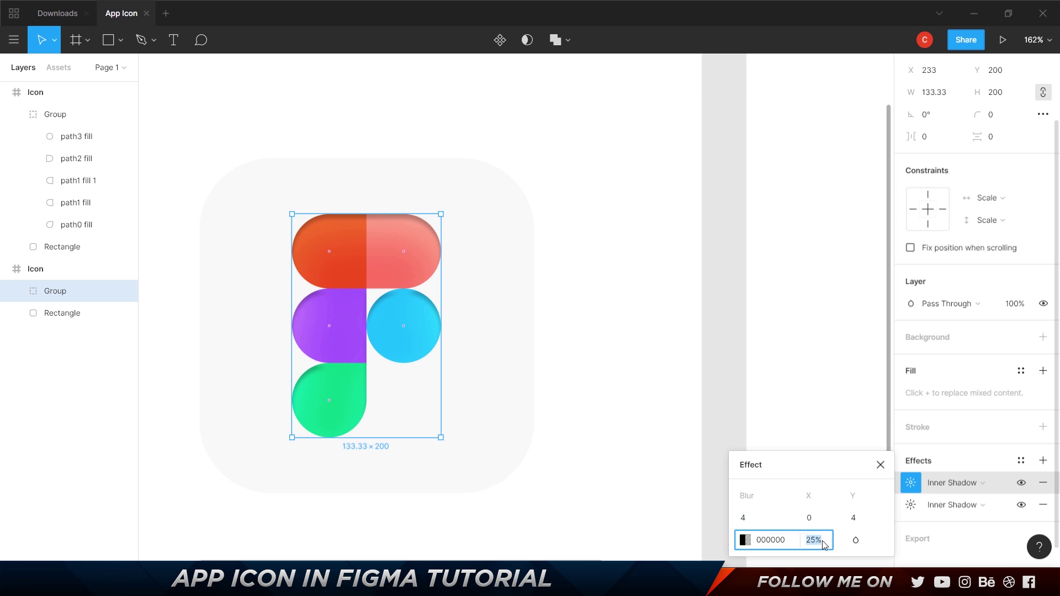
{"action": "type", "text": "50"}
{"action": "key", "text": "Return"}
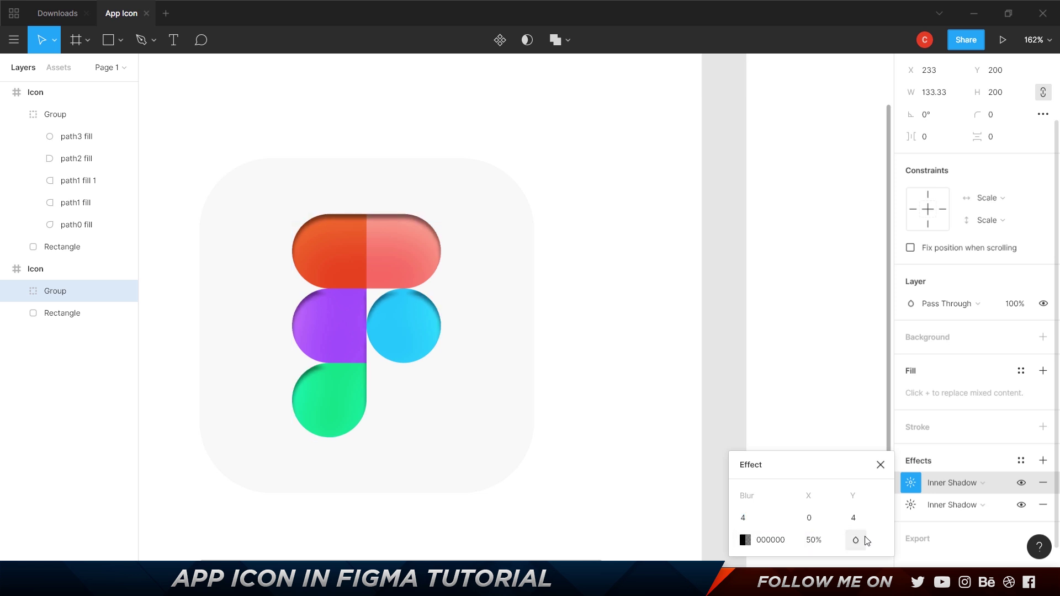
{"action": "left_click", "coordinate": [856, 540]}
{"action": "left_click", "coordinate": [869, 409]}
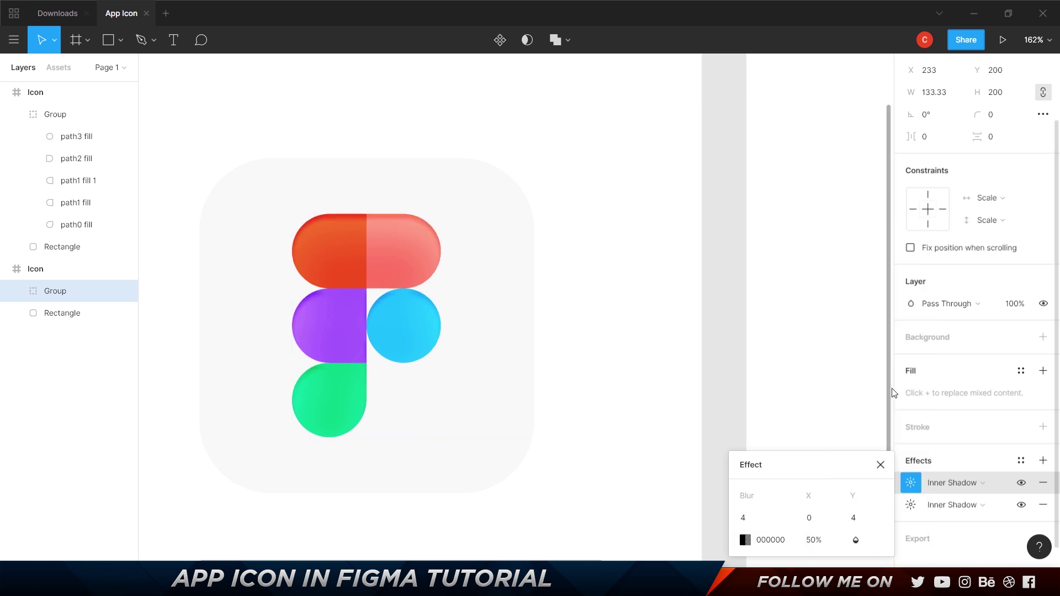
Set the inner shadow's Y offset to -30 and blur to 60, and close its settings.
{"action": "left_click", "coordinate": [856, 522]}
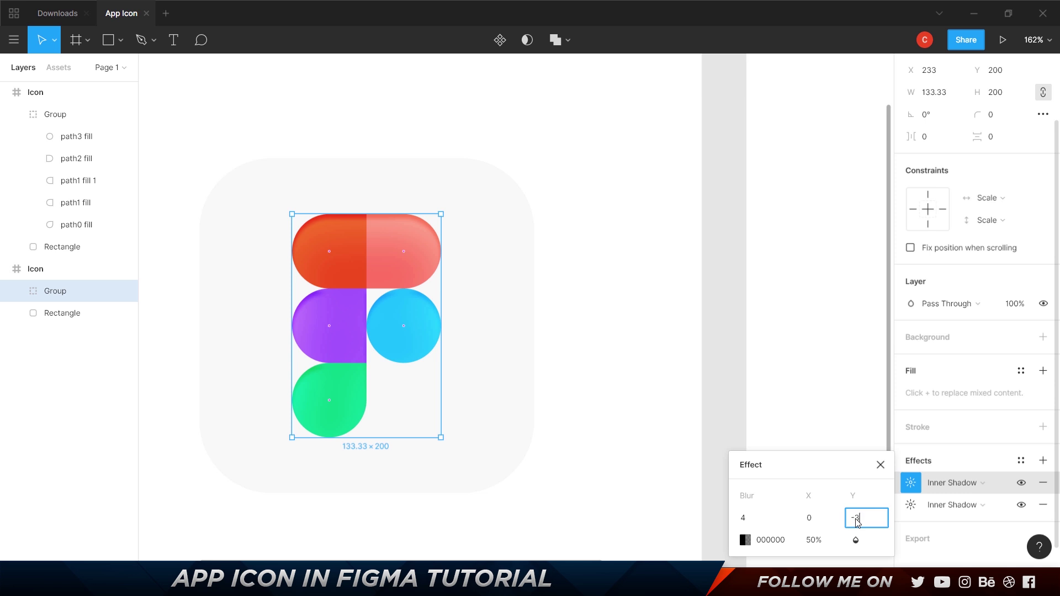
{"action": "left_click", "coordinate": [754, 520]}
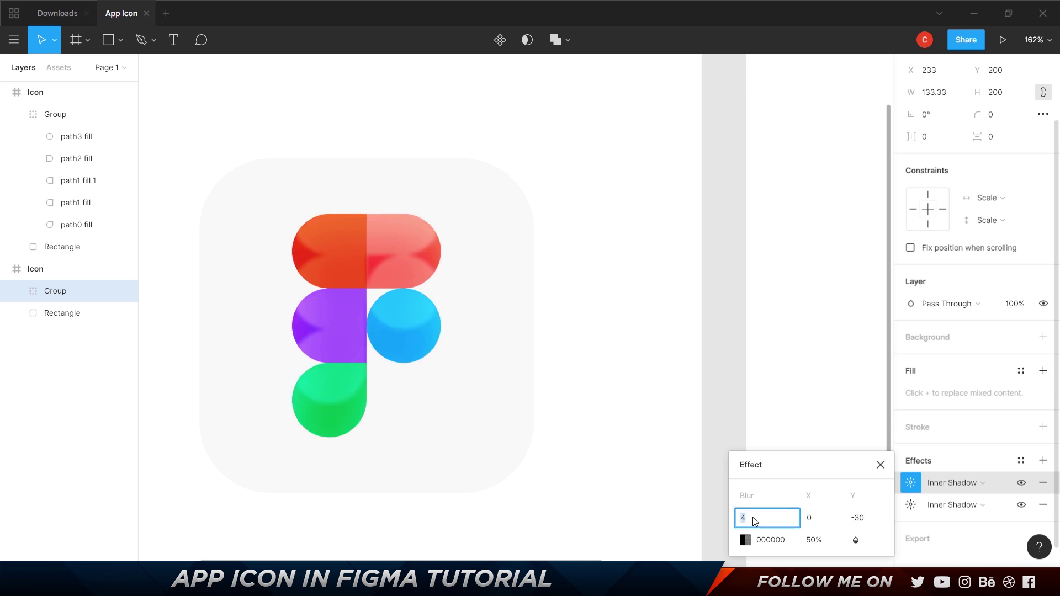
{"action": "type", "text": "60"}
{"action": "key", "text": "Return"}
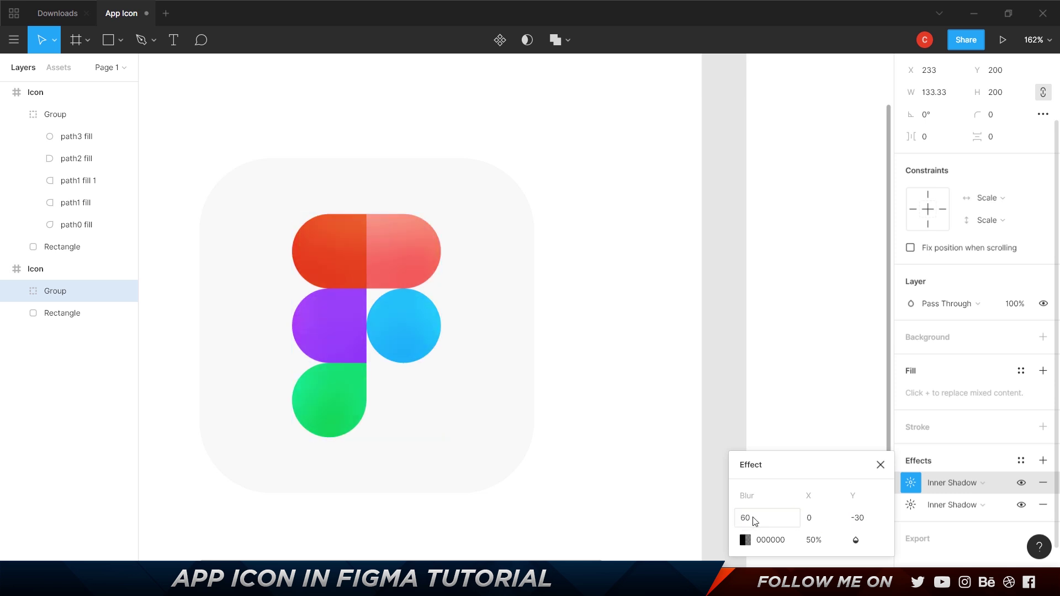
{"action": "left_click", "coordinate": [607, 386]}
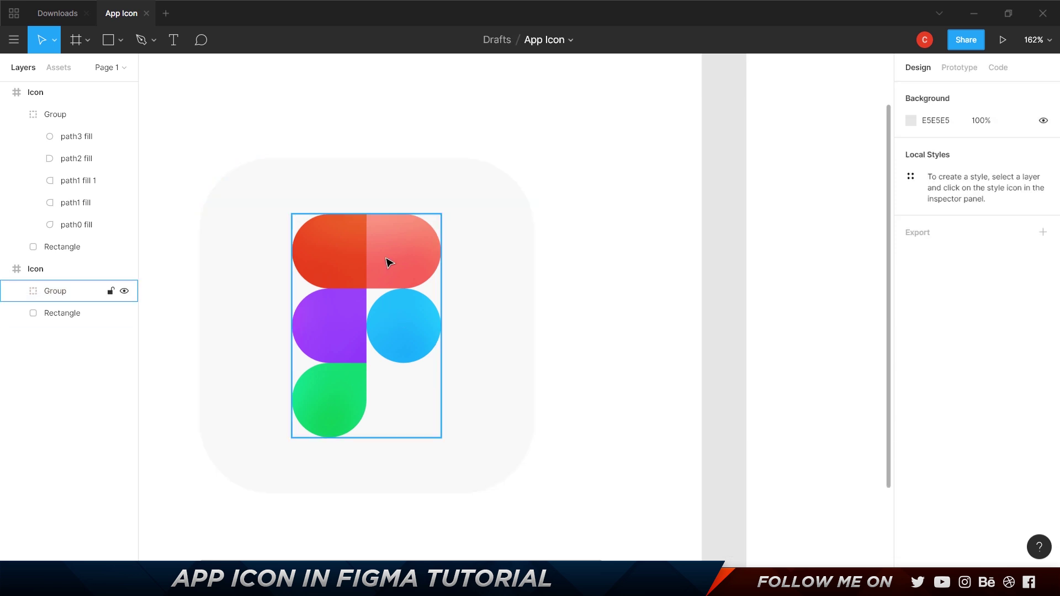
Check the second inner shadow's Overlay blend mode and toggle its visibility repeatedly to compare the logo with and without it.
{"action": "left_click", "coordinate": [390, 260]}
{"action": "scroll", "coordinate": [938, 441], "scroll_direction": "down", "scroll_amount": 3}
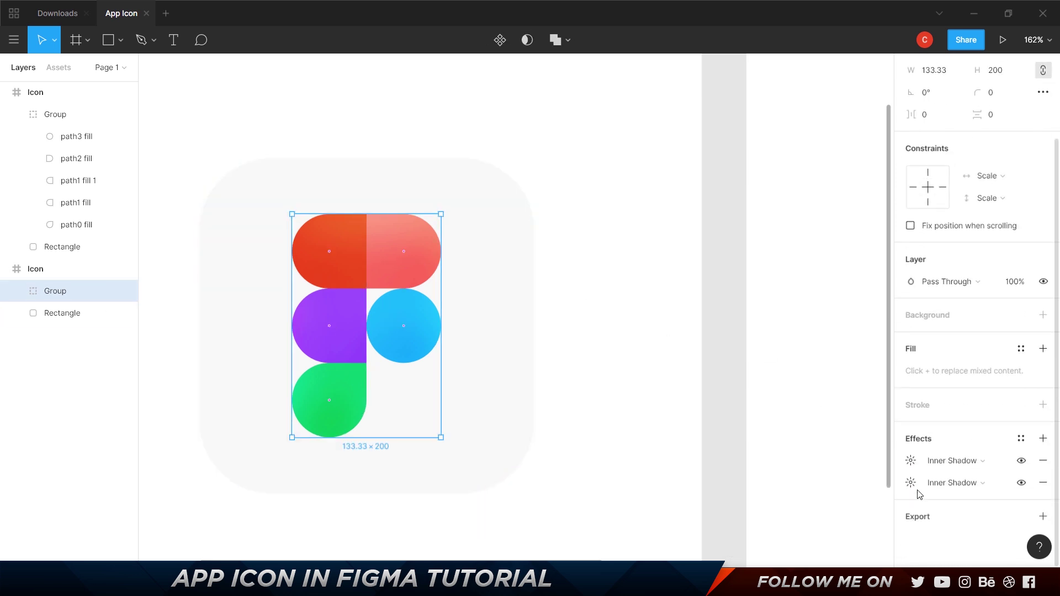
{"action": "left_click", "coordinate": [910, 460]}
{"action": "left_click", "coordinate": [855, 540]}
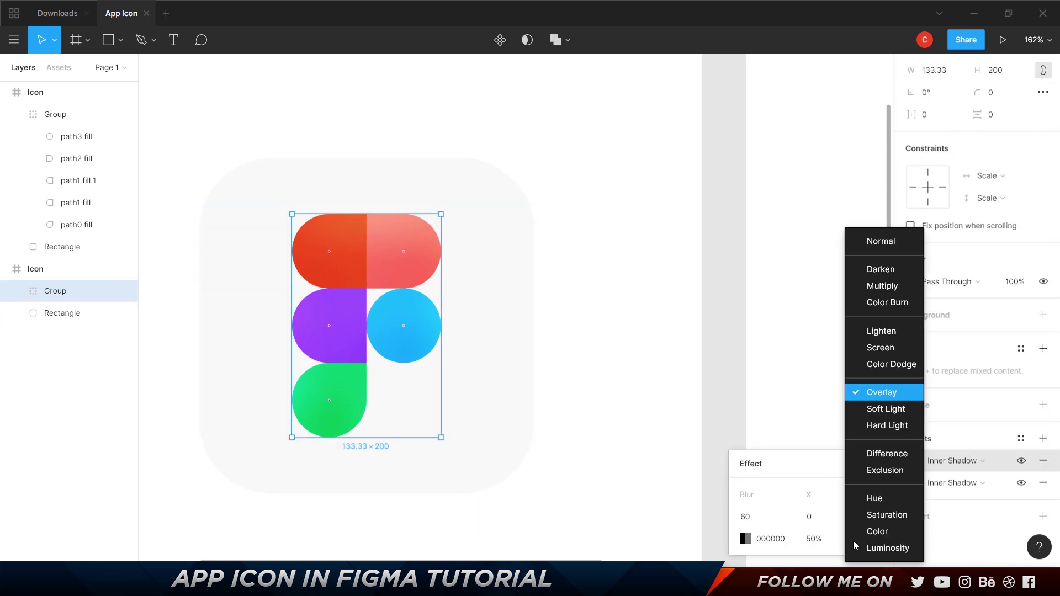
{"action": "left_click", "coordinate": [881, 391]}
{"action": "left_click", "coordinate": [1021, 461]}
{"action": "left_click", "coordinate": [1021, 461]}
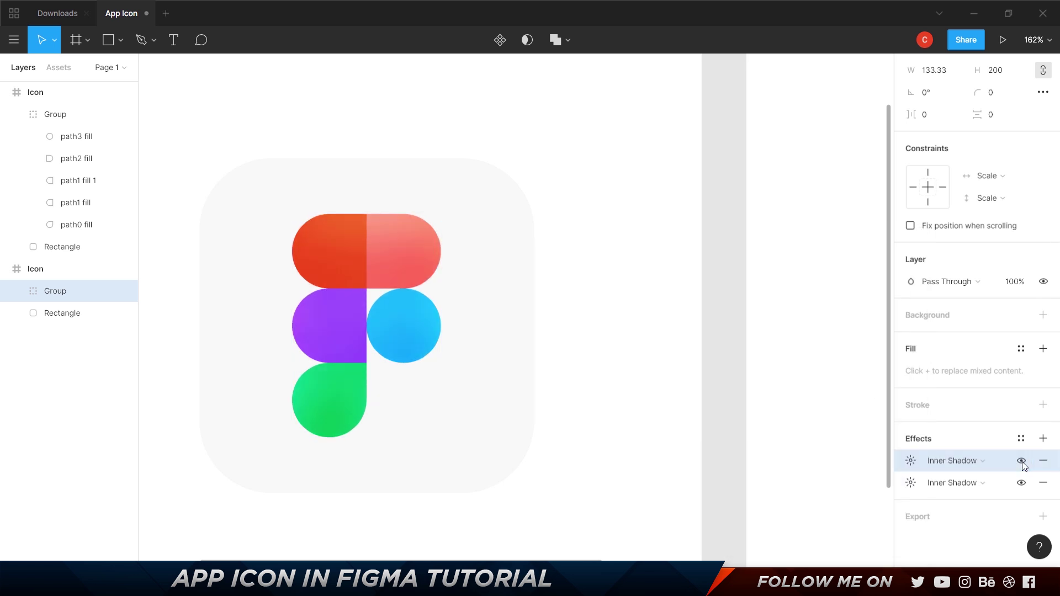
{"action": "left_click", "coordinate": [1021, 461]}
{"action": "left_click", "coordinate": [1021, 461]}
{"action": "left_click", "coordinate": [1022, 461]}
{"action": "left_click", "coordinate": [1021, 461]}
{"action": "left_click", "coordinate": [1021, 461]}
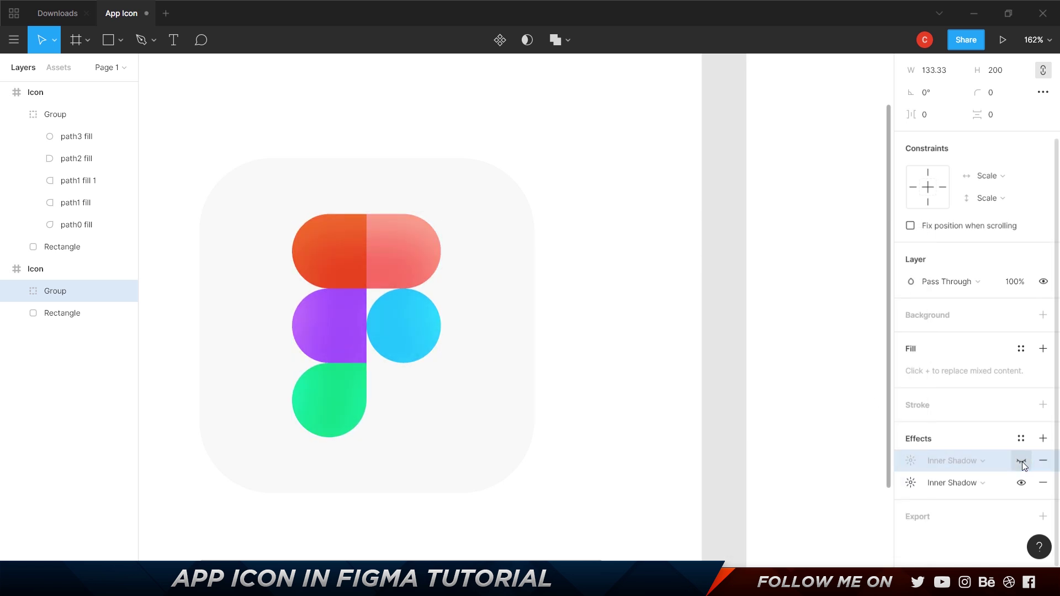
{"action": "left_click", "coordinate": [1022, 461]}
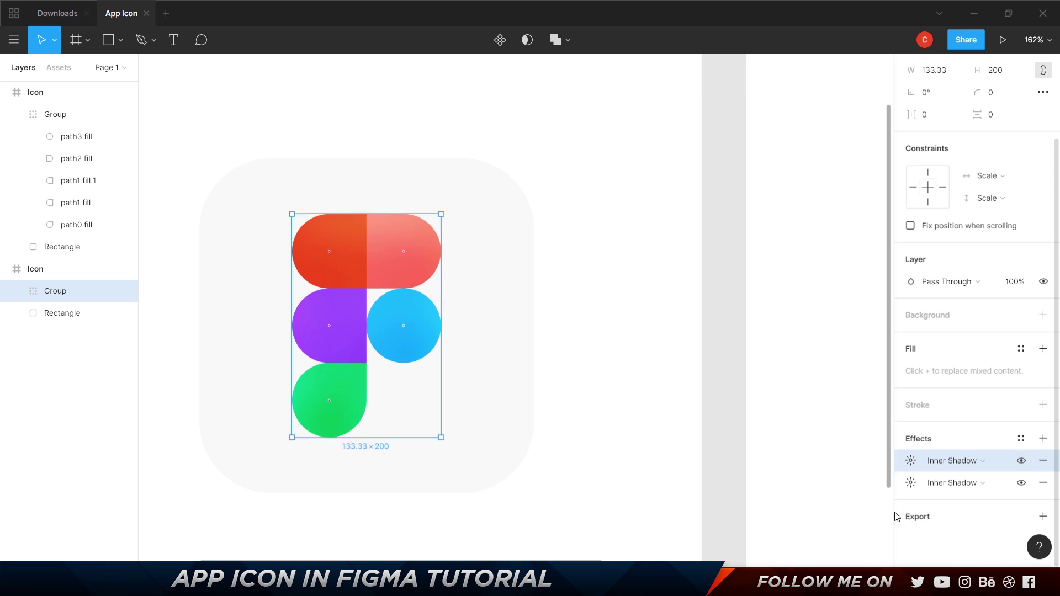
Copy the second inner shadow onto the red path1 fill 1 shape in the duplicated logo.
{"action": "left_click_drag", "start_coordinate": [702, 259], "coordinate": [698, 255]}
{"action": "scroll", "coordinate": [698, 255], "scroll_direction": "left", "scroll_amount": 6}
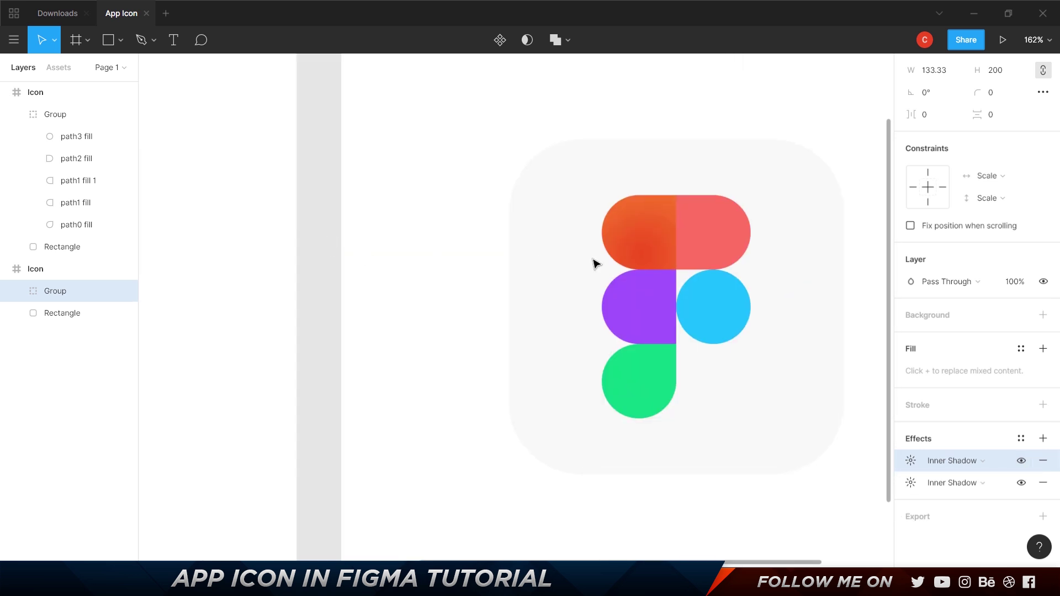
{"action": "left_click", "coordinate": [655, 242]}
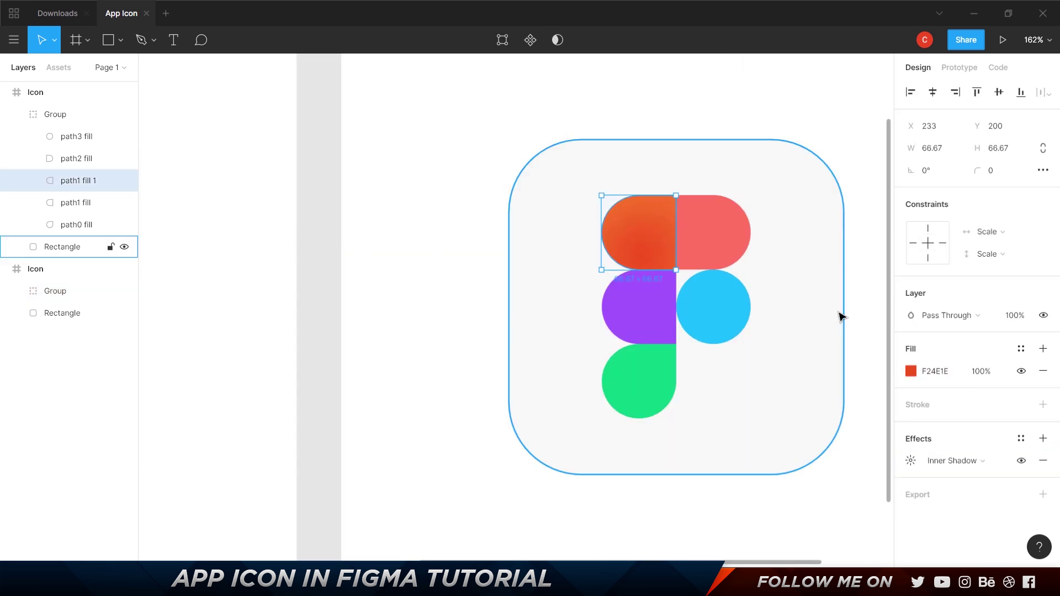
{"action": "left_click", "coordinate": [1043, 438]}
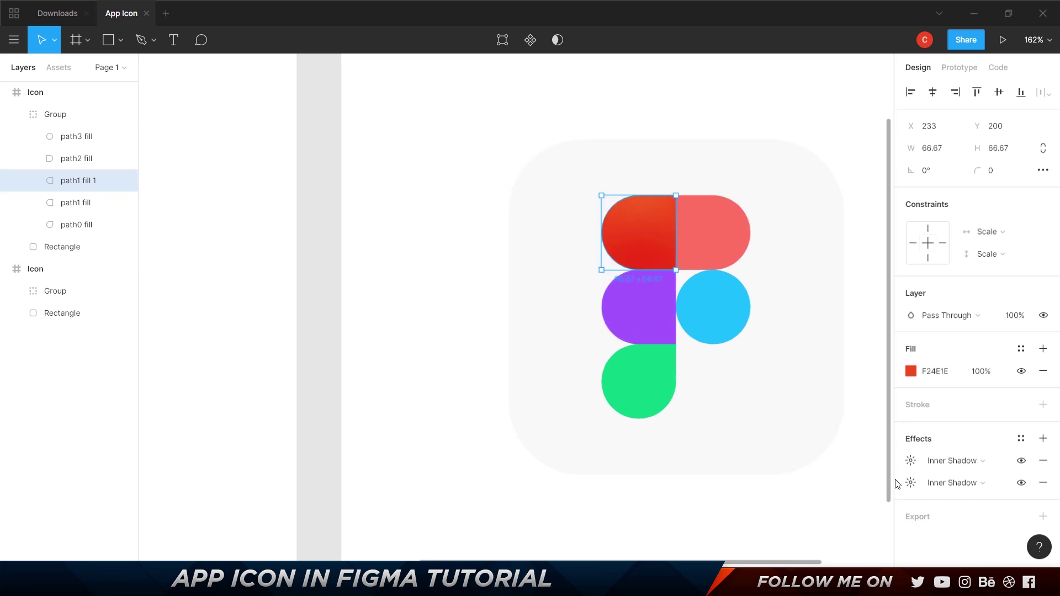
Add a third effect to the original icon's logo group and change its type to Inner Shadow.
{"action": "scroll", "coordinate": [561, 250], "scroll_direction": "left", "scroll_amount": 10}
{"action": "left_click", "coordinate": [482, 248]}
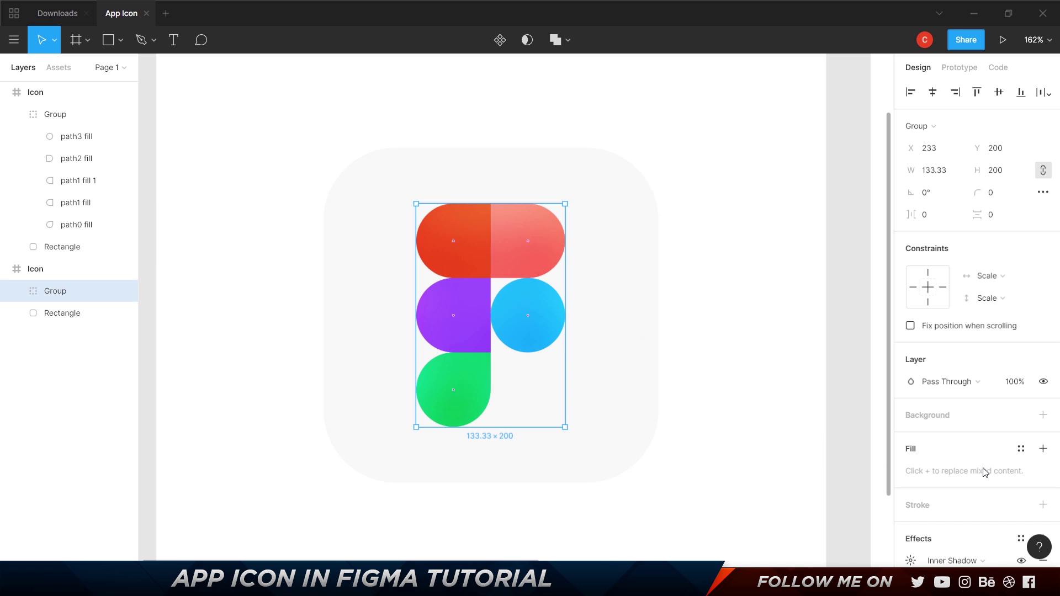
{"action": "scroll", "coordinate": [971, 467], "scroll_direction": "down", "scroll_amount": 3}
{"action": "left_click", "coordinate": [1043, 440]}
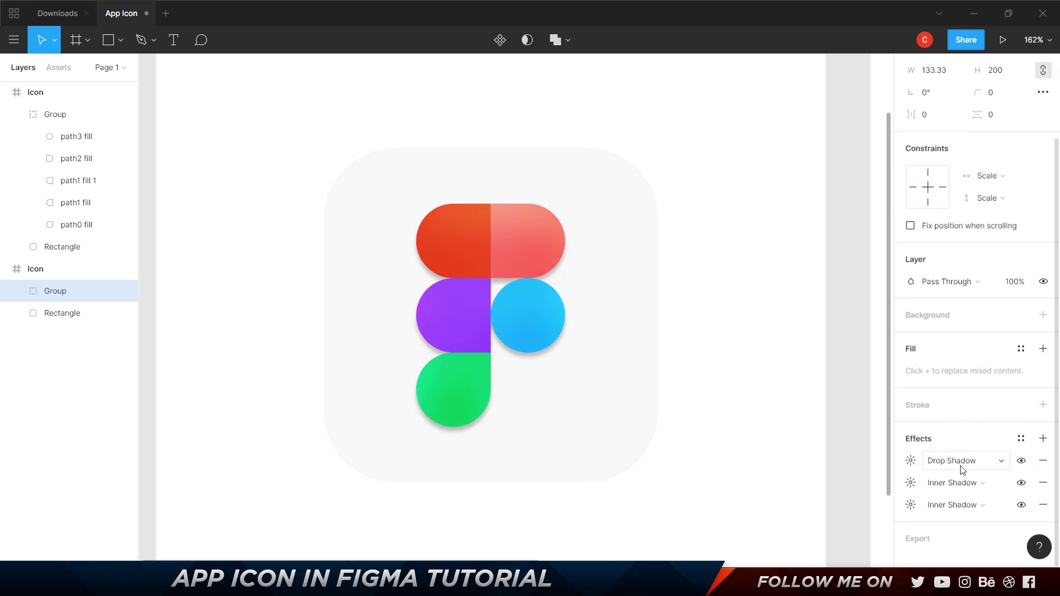
{"action": "left_click", "coordinate": [958, 462]}
{"action": "left_click", "coordinate": [968, 443]}
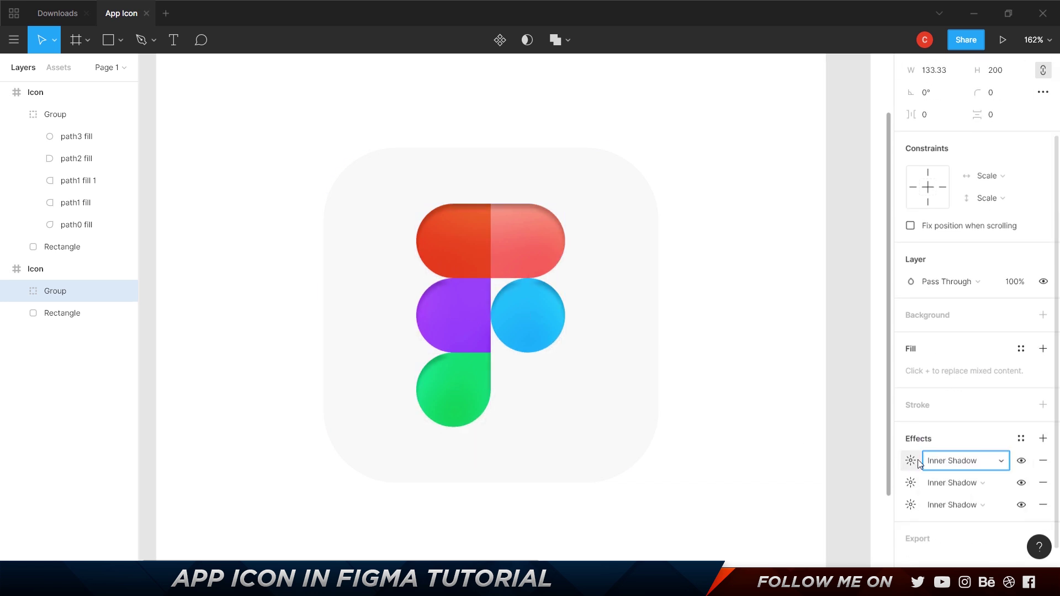
Set the third inner shadow's Y offset to 5 and its blur to 15.
{"action": "left_click", "coordinate": [912, 461]}
{"action": "left_click", "coordinate": [859, 518]}
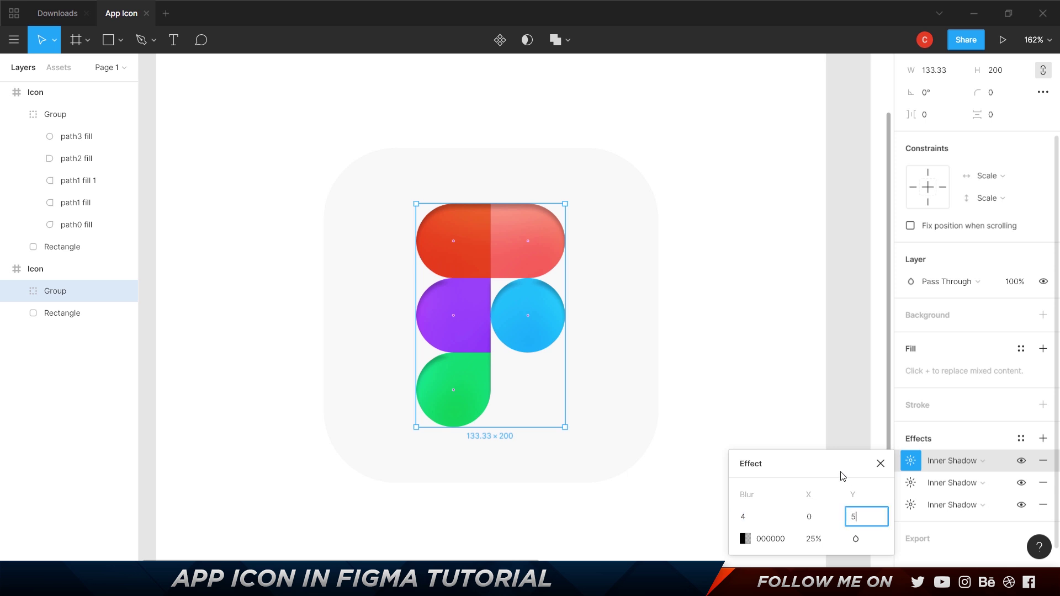
{"action": "type", "text": "5"}
{"action": "left_click", "coordinate": [764, 519]}
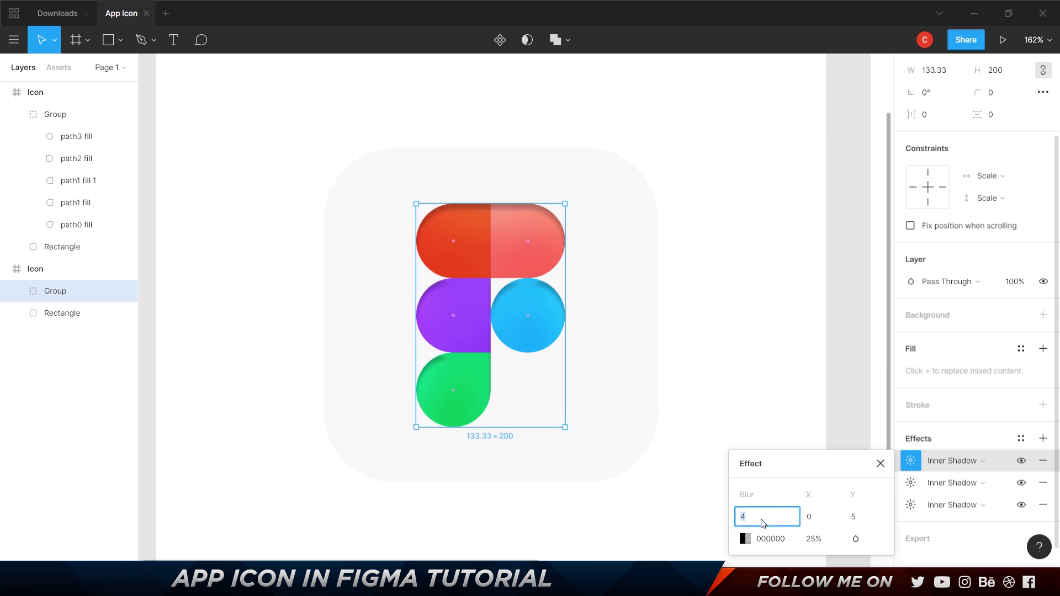
{"action": "key", "text": "Tab"}
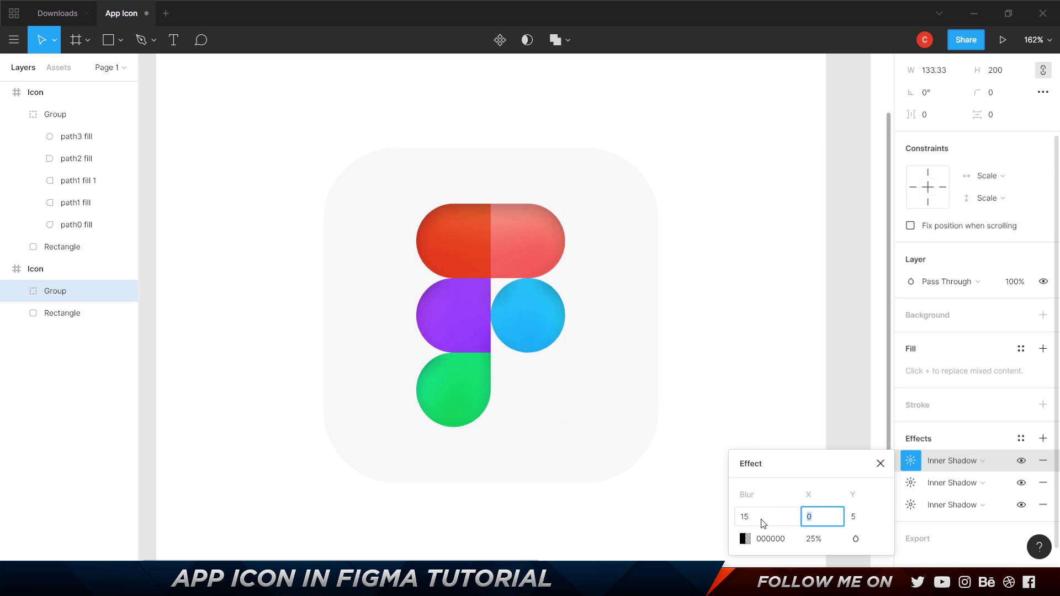
Set the third inner shadow's color to FFFFFF at 70% opacity.
{"action": "left_click", "coordinate": [745, 539]}
{"action": "type", "text": "7D5050"}
{"action": "key", "text": "Return"}
{"action": "type", "text": "FFFFFF"}
{"action": "key", "text": "Return"}
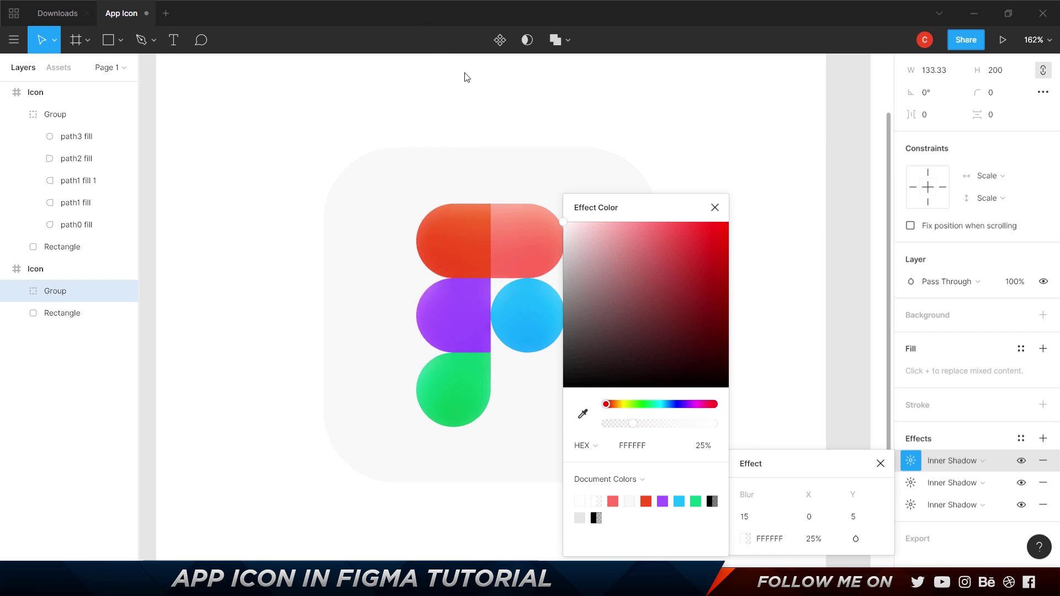
{"action": "left_click", "coordinate": [821, 539]}
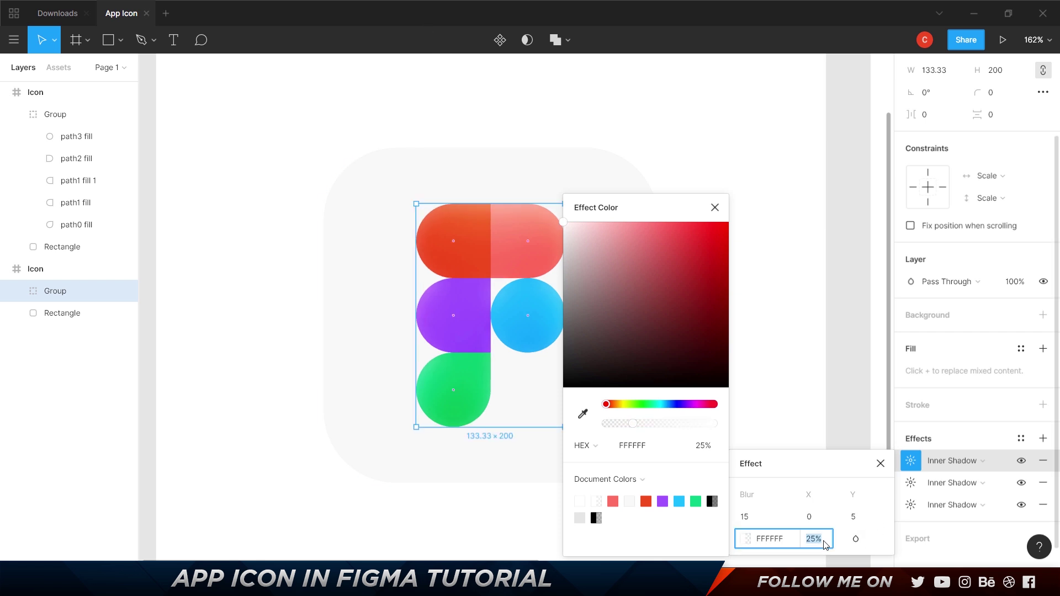
{"action": "type", "text": "70"}
{"action": "key", "text": "Return"}
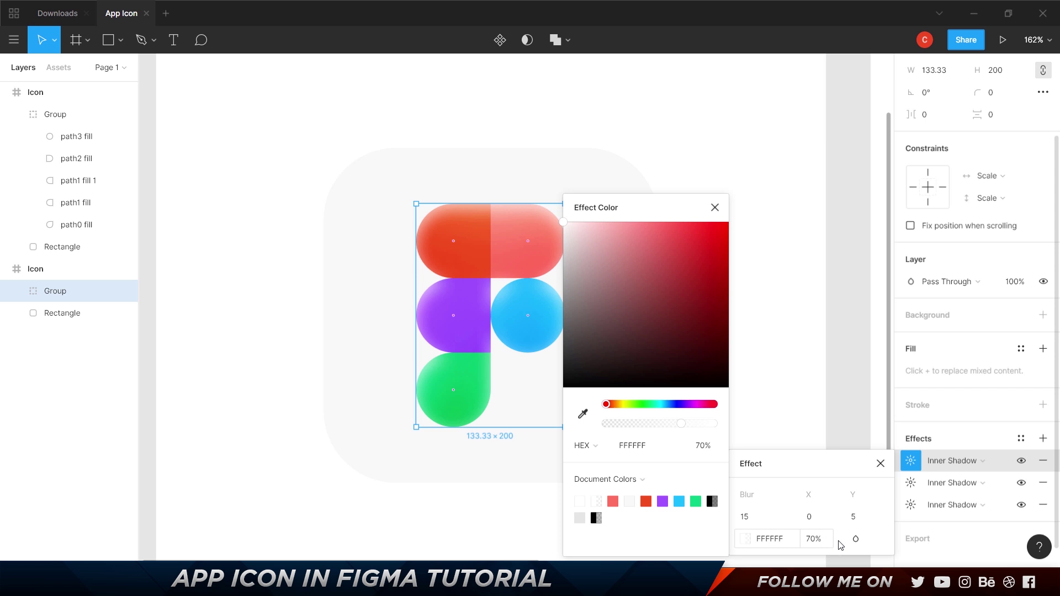
Set the white inner shadow's blend mode to Overlay and close the color and effect settings.
{"action": "left_click", "coordinate": [855, 538]}
{"action": "left_click", "coordinate": [874, 393]}
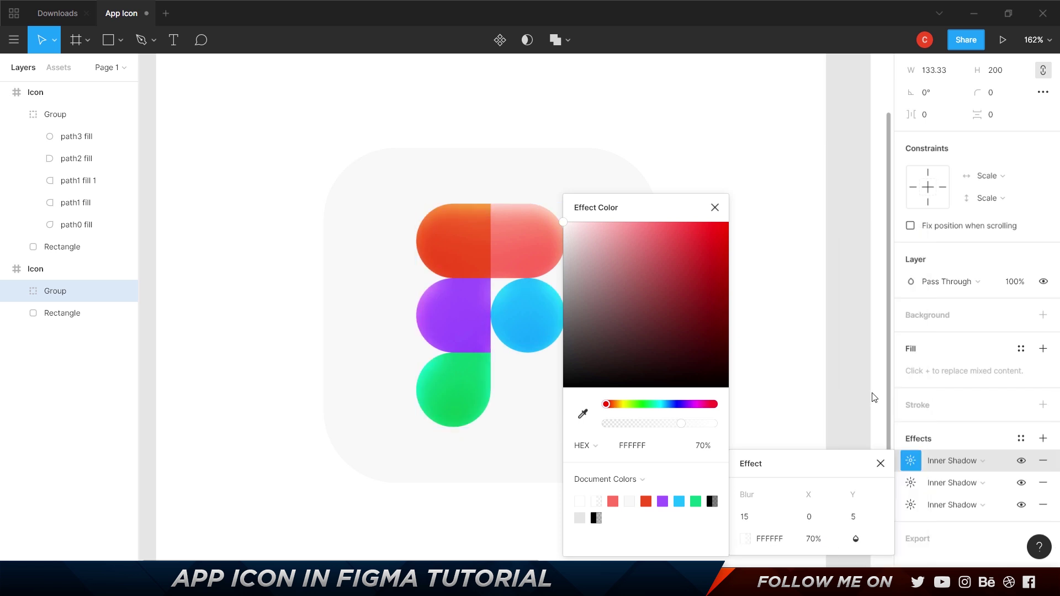
{"action": "left_click", "coordinate": [715, 207]}
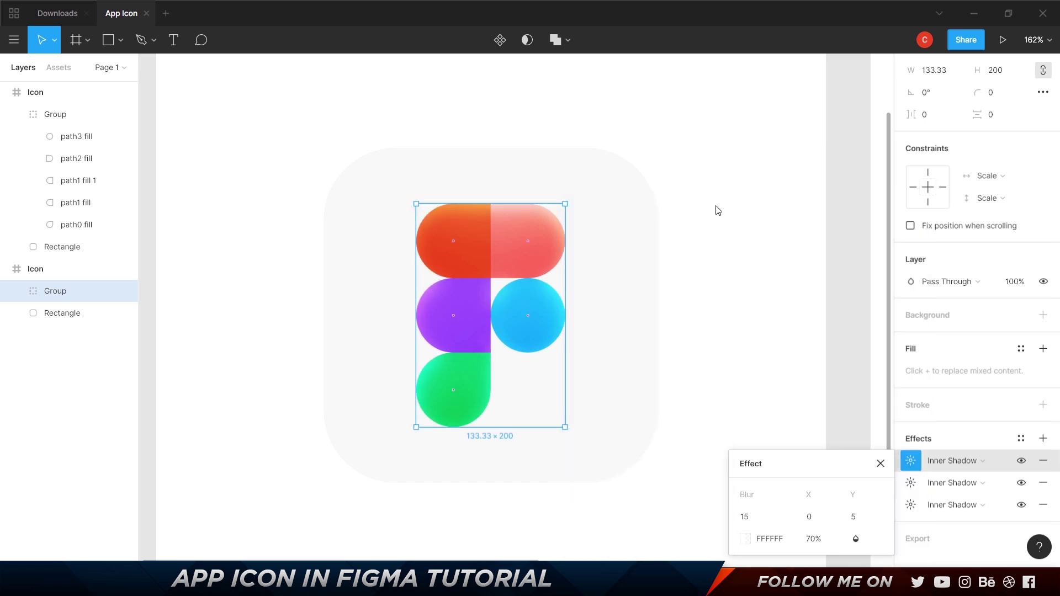
{"action": "left_click", "coordinate": [717, 208]}
Copy the logo group's white inner shadow onto the red path1 fill 1 shape in the duplicated logo.
{"action": "left_click", "coordinate": [93, 291]}
{"action": "scroll", "coordinate": [894, 488], "scroll_direction": "down", "scroll_amount": 3}
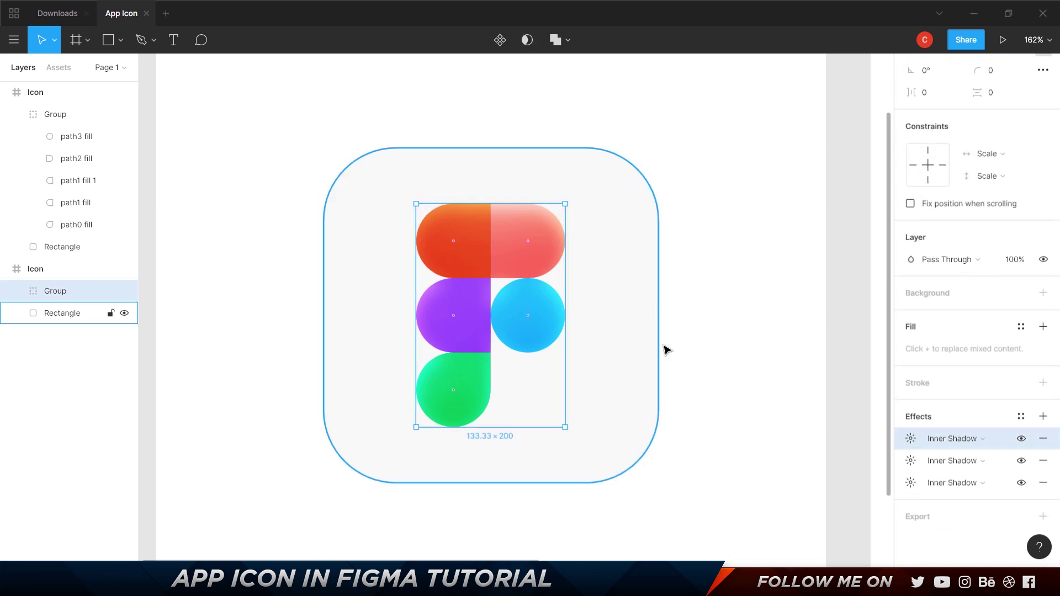
{"action": "scroll", "coordinate": [667, 350], "scroll_direction": "right", "scroll_amount": 5}
{"action": "left_click", "coordinate": [497, 250]}
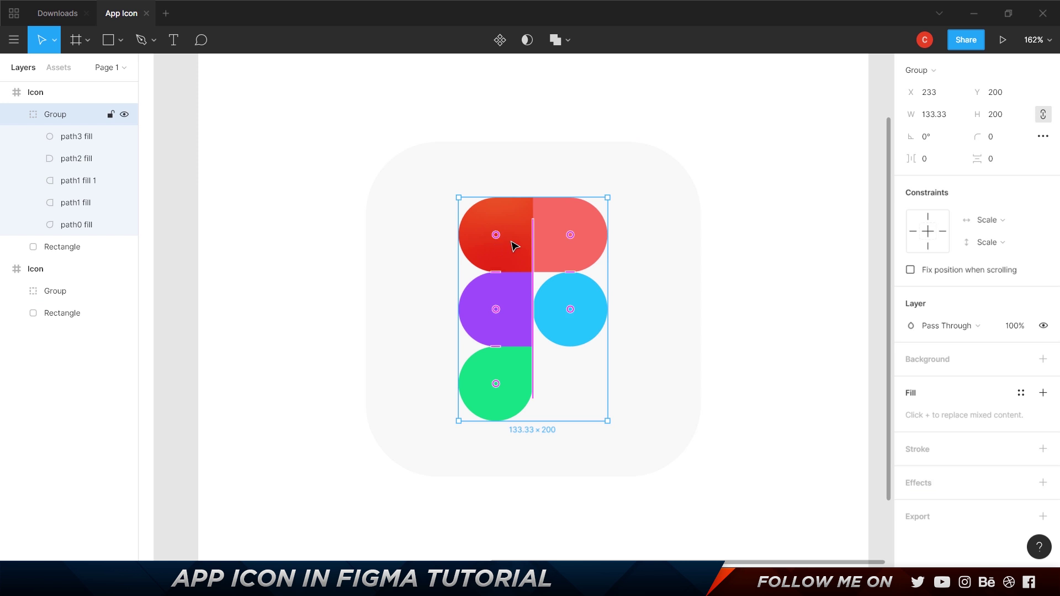
{"action": "double_click", "coordinate": [517, 247]}
{"action": "key", "text": "ctrl+alt+v"}
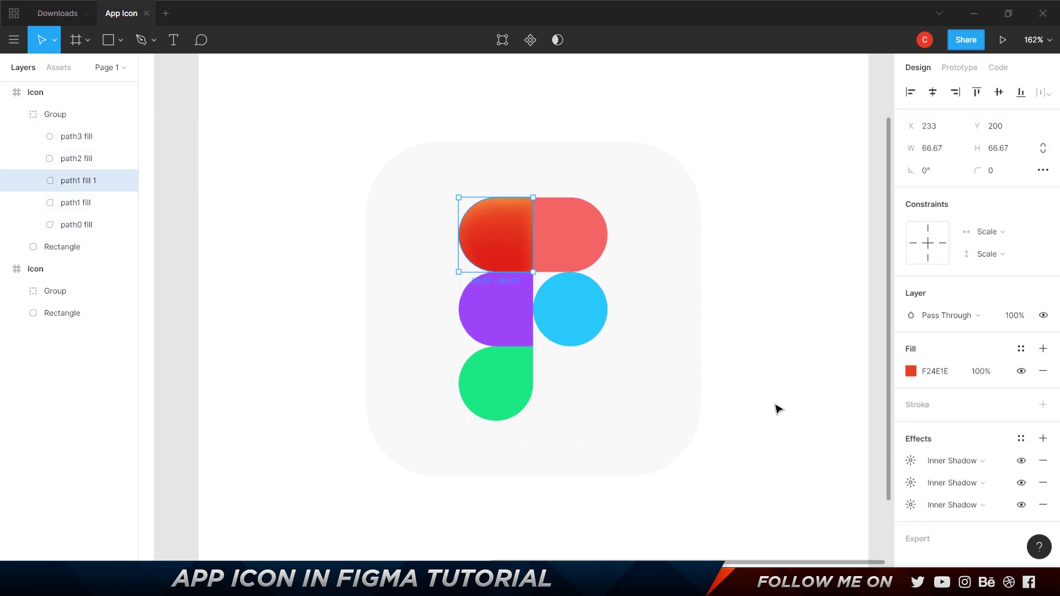
Toggle the newly pasted inner shadow's visibility on the red shape to compare it with and without the highlight.
{"action": "left_click", "coordinate": [1021, 461]}
{"action": "left_click", "coordinate": [1022, 461]}
{"action": "left_click", "coordinate": [1022, 461]}
{"action": "left_click", "coordinate": [1022, 461]}
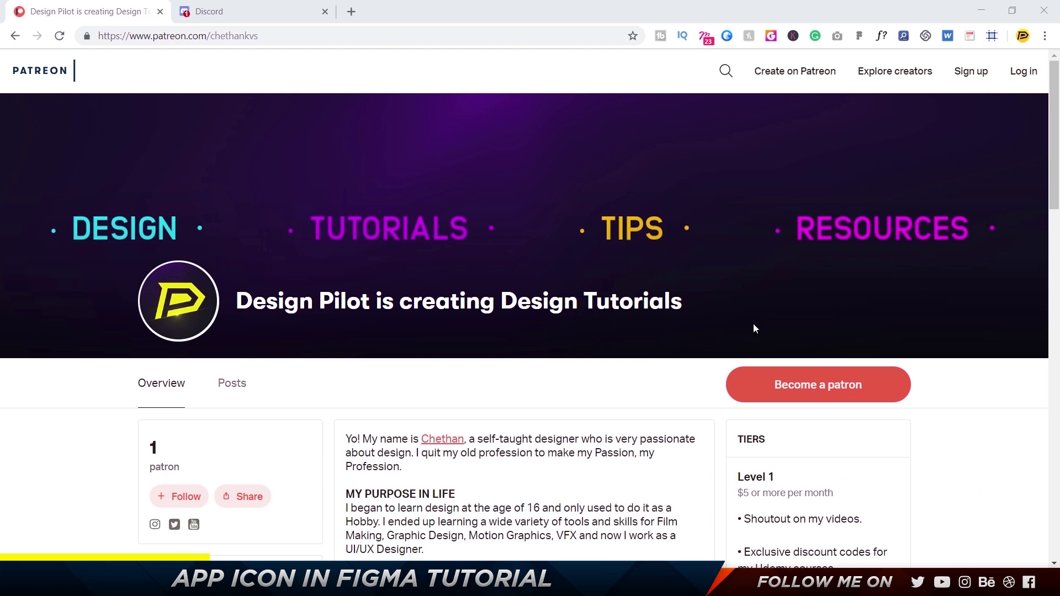
Look through the Design Pilot Patreon page, reading its description and the benefits of the membership tiers.
{"action": "scroll", "coordinate": [721, 318], "scroll_direction": "down", "scroll_amount": 8}
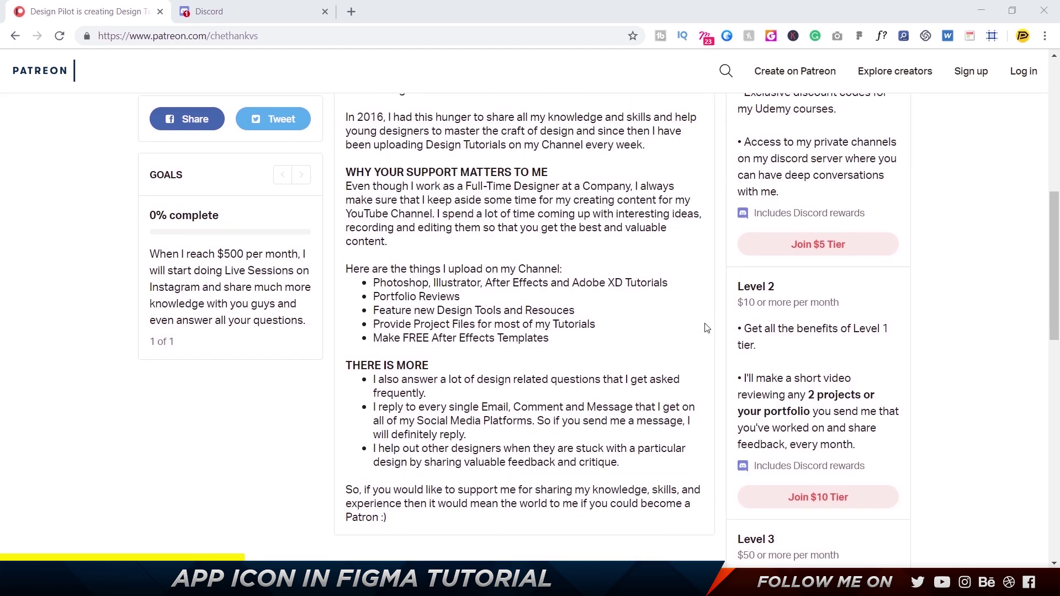
{"action": "scroll", "coordinate": [706, 328], "scroll_direction": "down", "scroll_amount": 9}
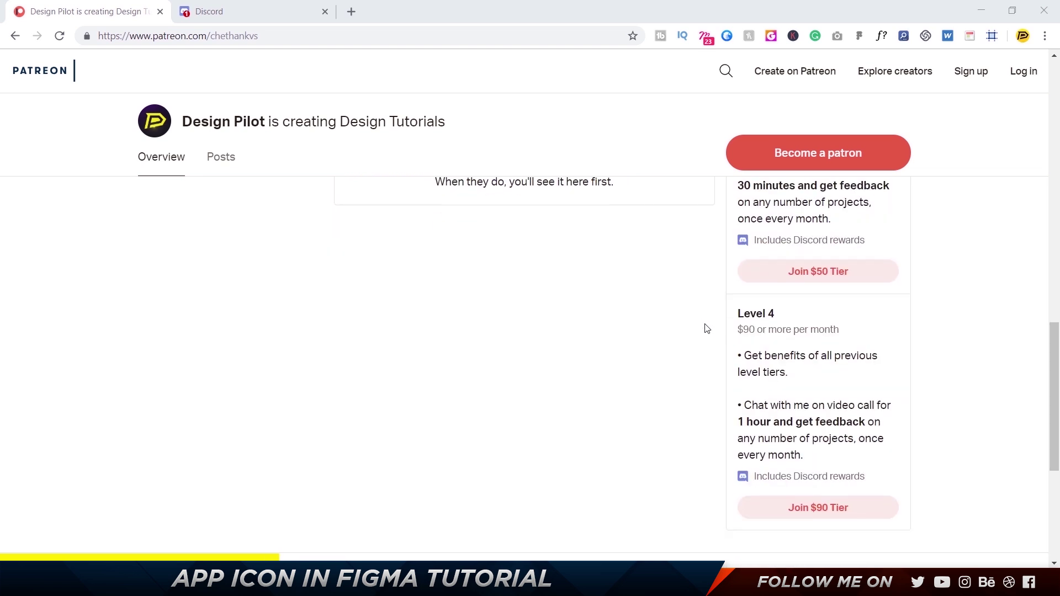
{"action": "scroll", "coordinate": [707, 329], "scroll_direction": "up", "scroll_amount": 5}
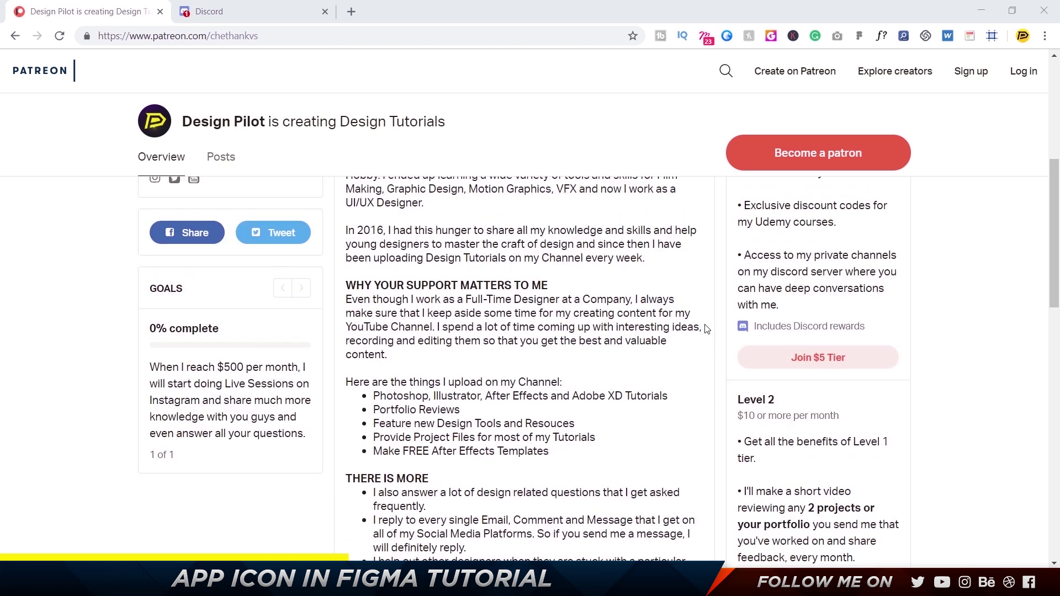
{"action": "left_click_drag", "start_coordinate": [838, 223], "coordinate": [746, 203]}
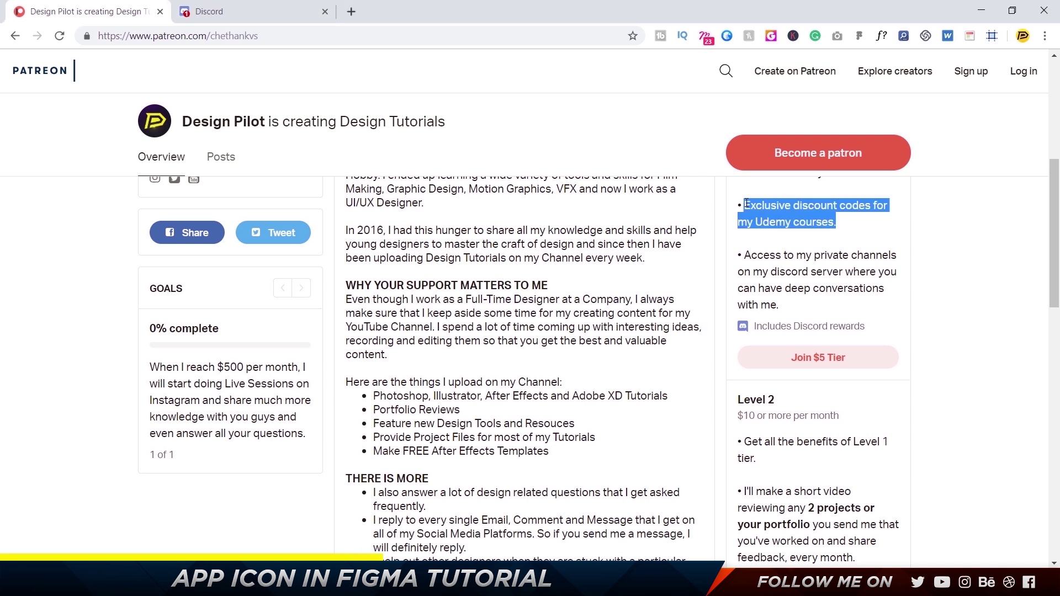
{"action": "scroll", "coordinate": [816, 402], "scroll_direction": "down", "scroll_amount": 2}
{"action": "left_click_drag", "start_coordinate": [739, 372], "coordinate": [825, 429]}
{"action": "scroll", "coordinate": [830, 429], "scroll_direction": "down", "scroll_amount": 8}
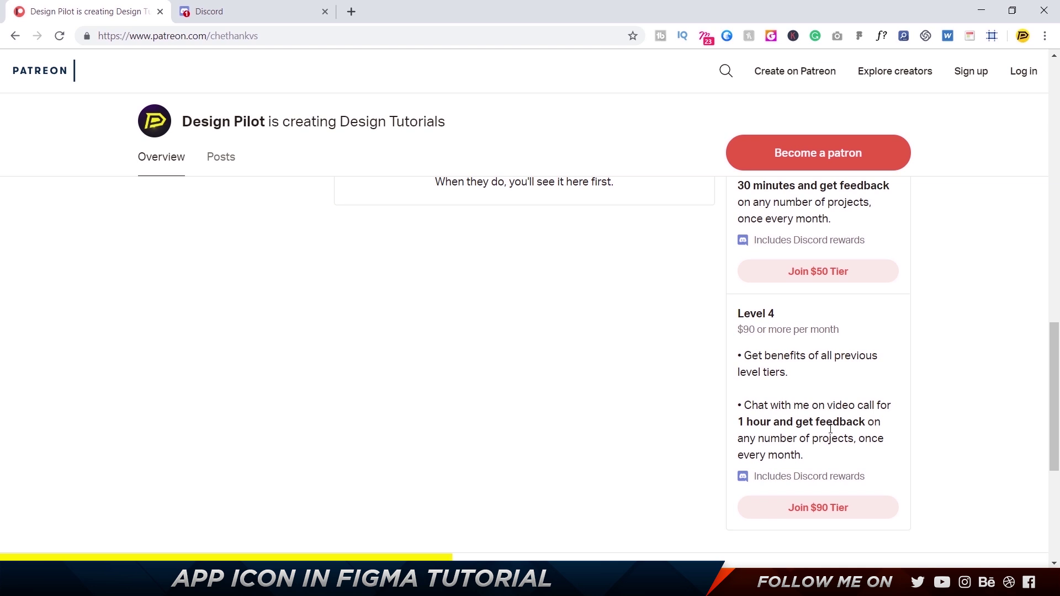
{"action": "scroll", "coordinate": [829, 428], "scroll_direction": "up", "scroll_amount": 10}
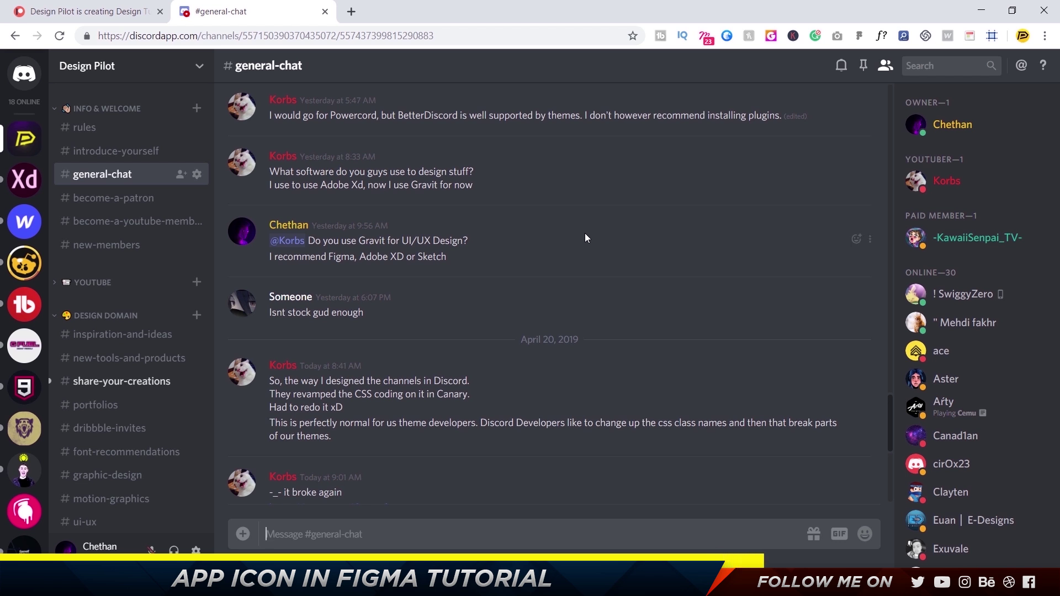
Switch to the Design Pilot Discord server and look through its general-chat channel and channel list.
{"action": "scroll", "coordinate": [138, 254], "scroll_direction": "down", "scroll_amount": 2}
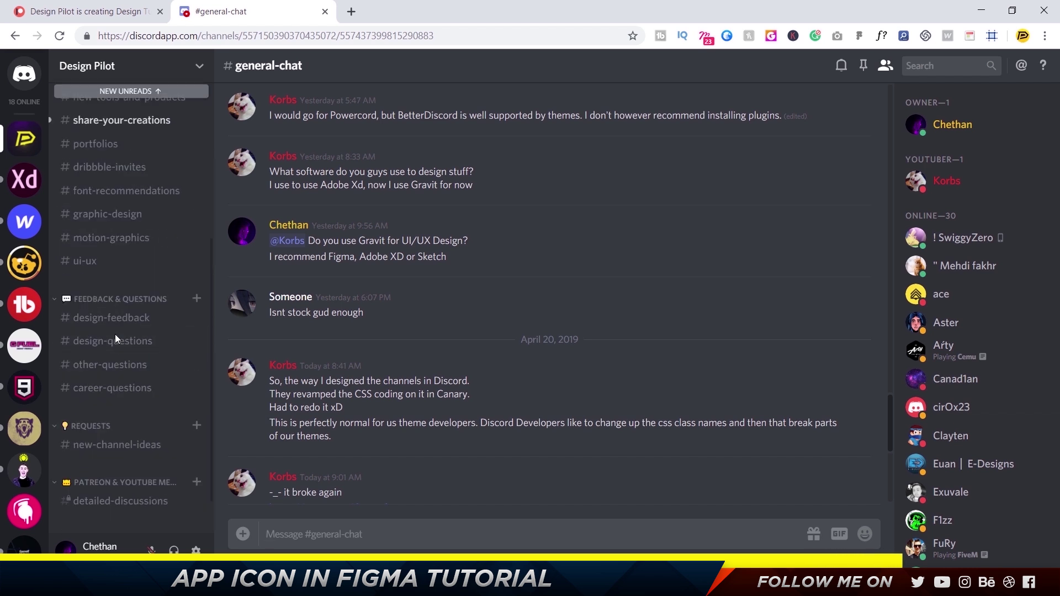
{"action": "scroll", "coordinate": [116, 333], "scroll_direction": "up", "scroll_amount": 1}
{"action": "scroll", "coordinate": [114, 366], "scroll_direction": "down", "scroll_amount": 5}
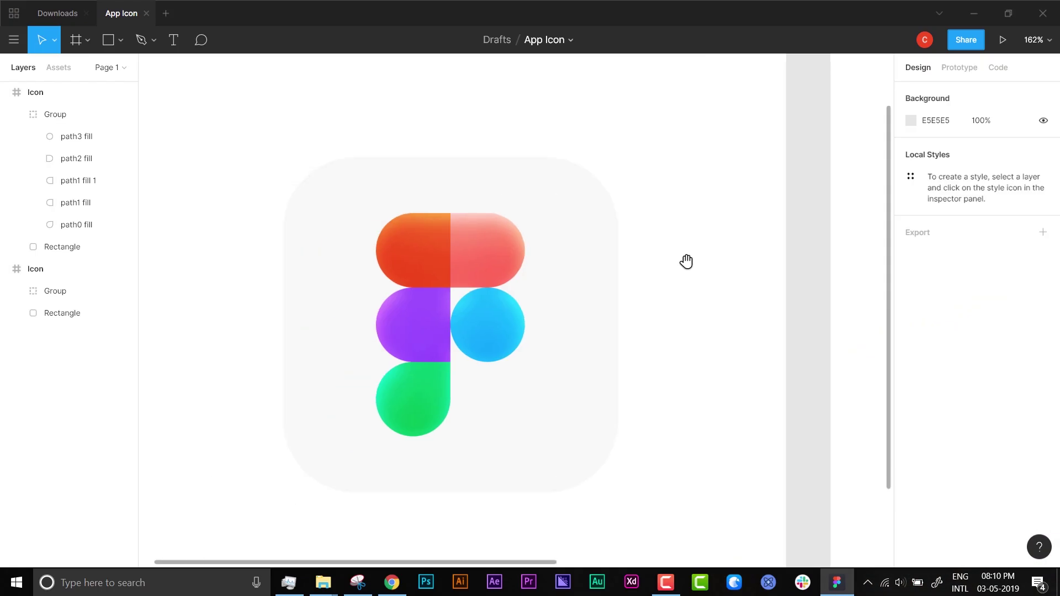
Add a fourth inner shadow to the logo group and set its 000000 color to 15% opacity.
{"action": "left_click", "coordinate": [578, 251]}
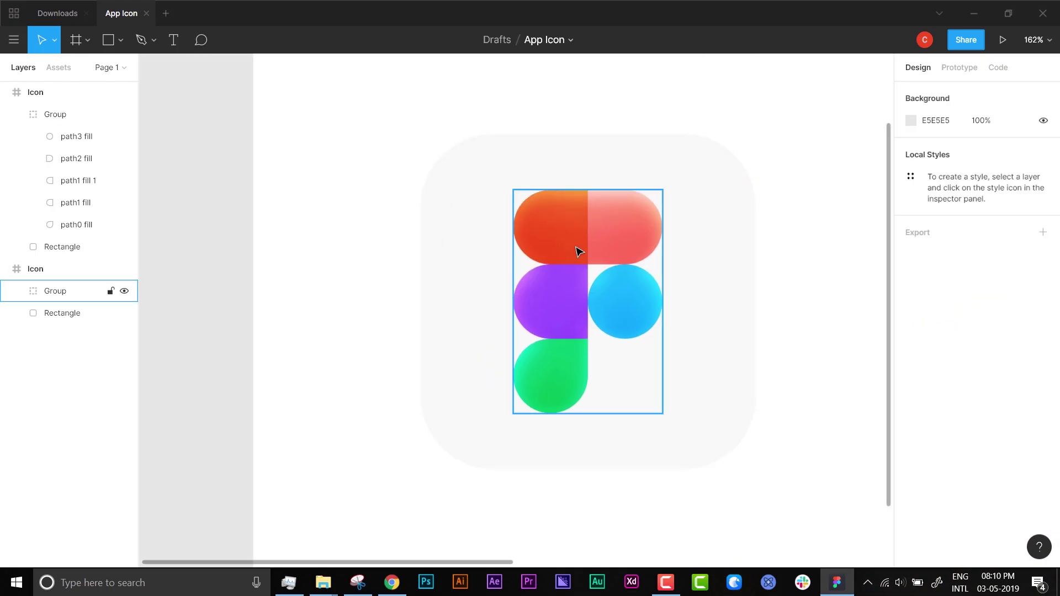
{"action": "scroll", "coordinate": [951, 455], "scroll_direction": "down", "scroll_amount": 3}
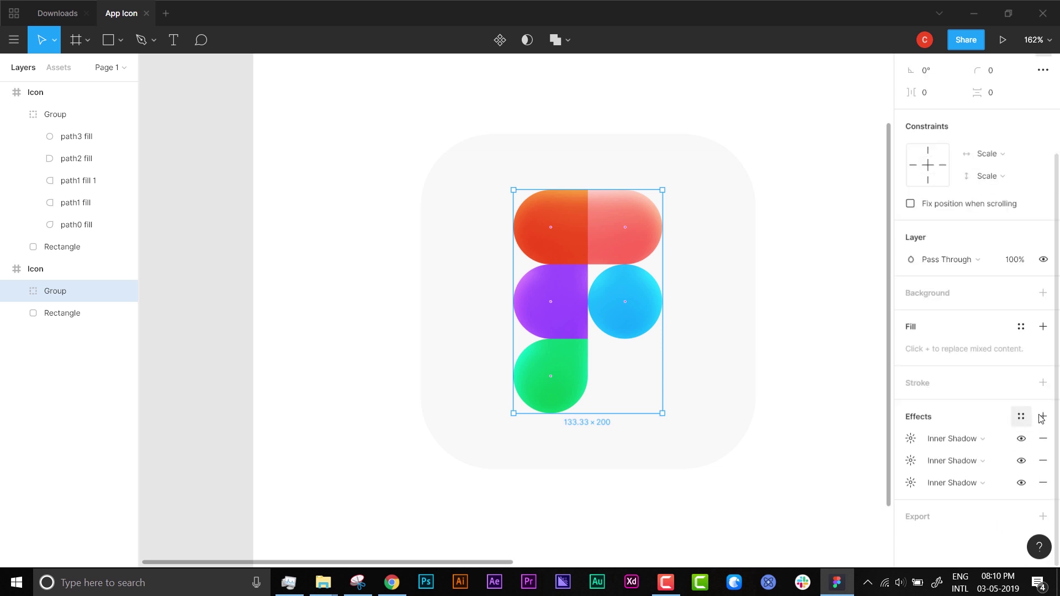
{"action": "left_click", "coordinate": [1042, 416]}
{"action": "left_click", "coordinate": [911, 439]}
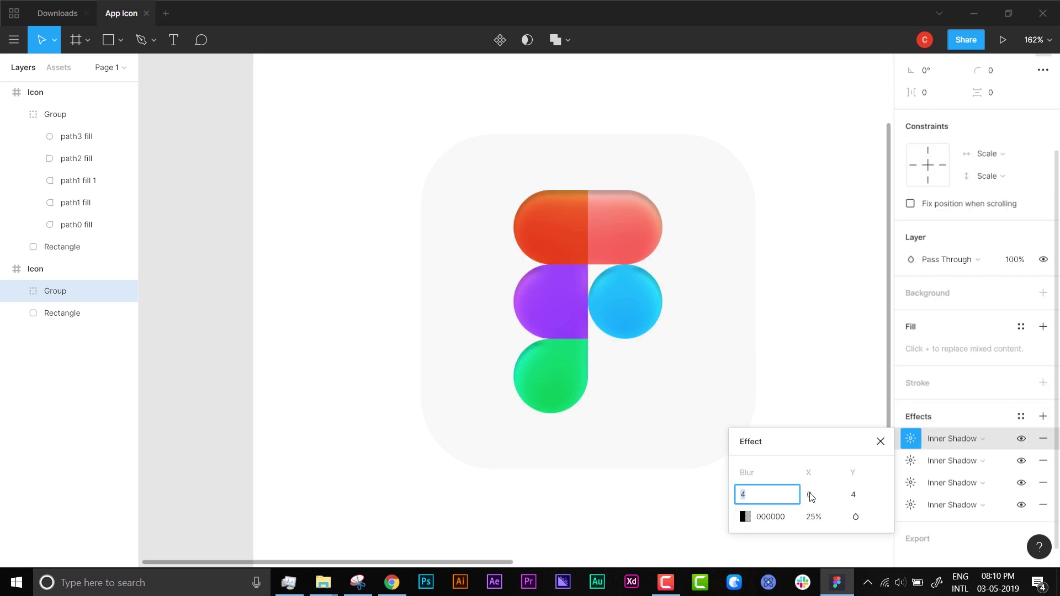
{"action": "left_click", "coordinate": [827, 519]}
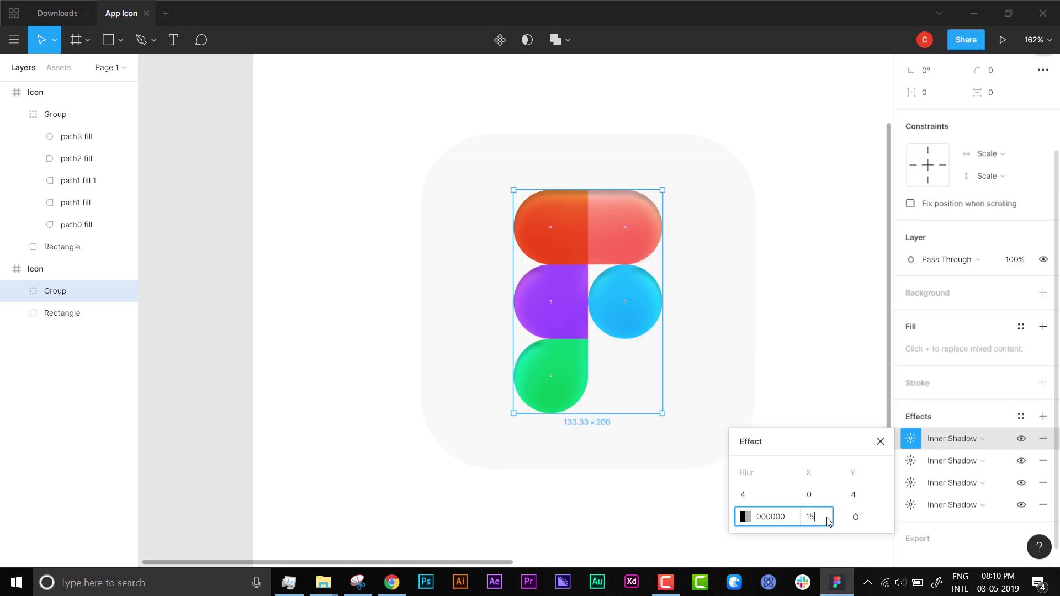
{"action": "left_click", "coordinate": [747, 517]}
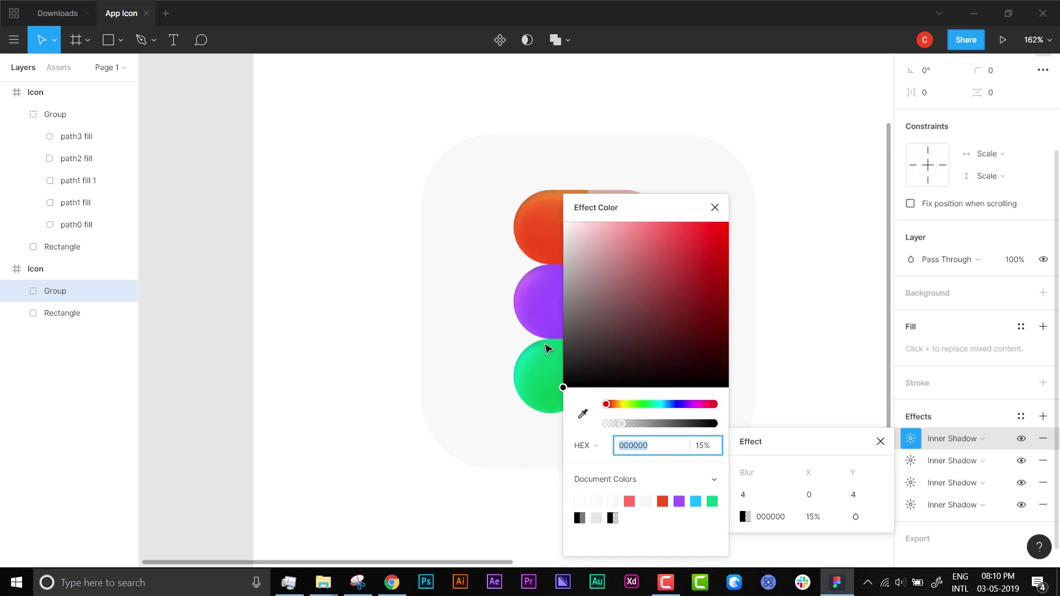
{"action": "left_click", "coordinate": [880, 489]}
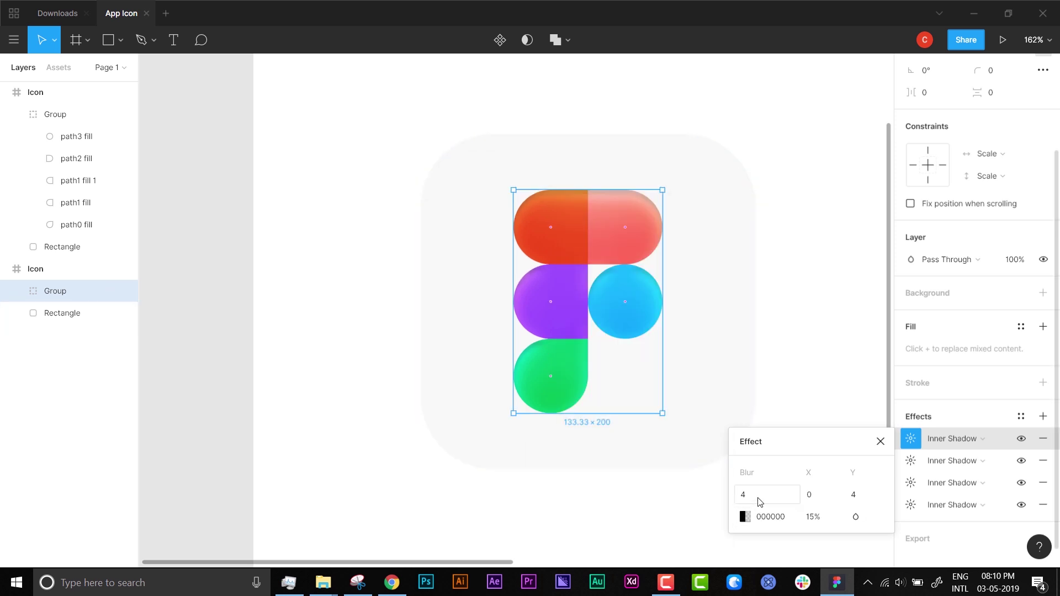
Give the black inner shadow a blur of 20, a Y offset of -40 and the Overlay blend mode.
{"action": "type", "text": "20"}
{"action": "key", "text": "Tab"}
{"action": "key", "text": "Tab"}
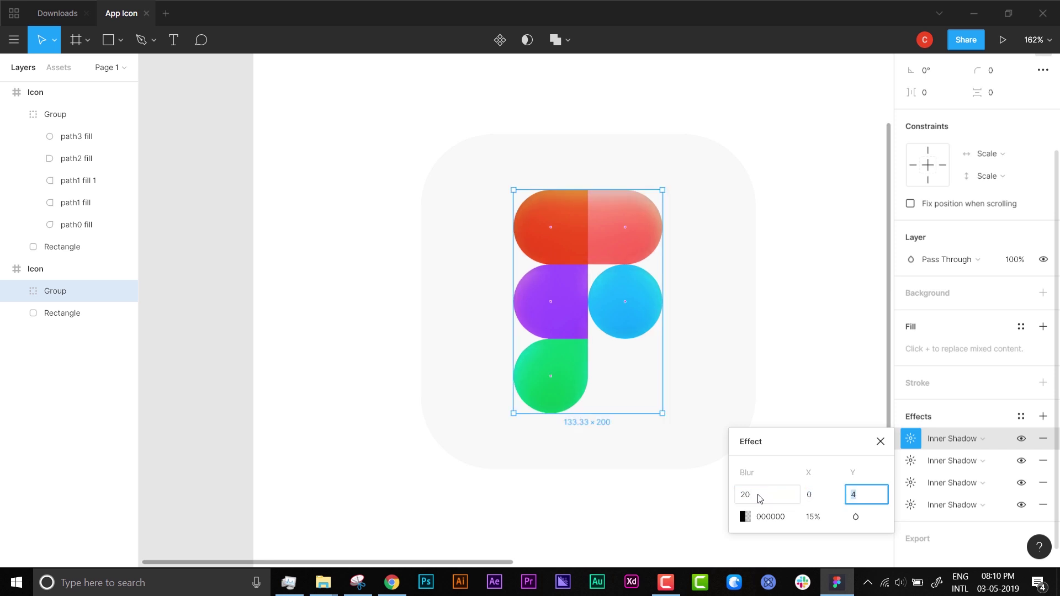
{"action": "type", "text": "-40"}
{"action": "key", "text": "Tab"}
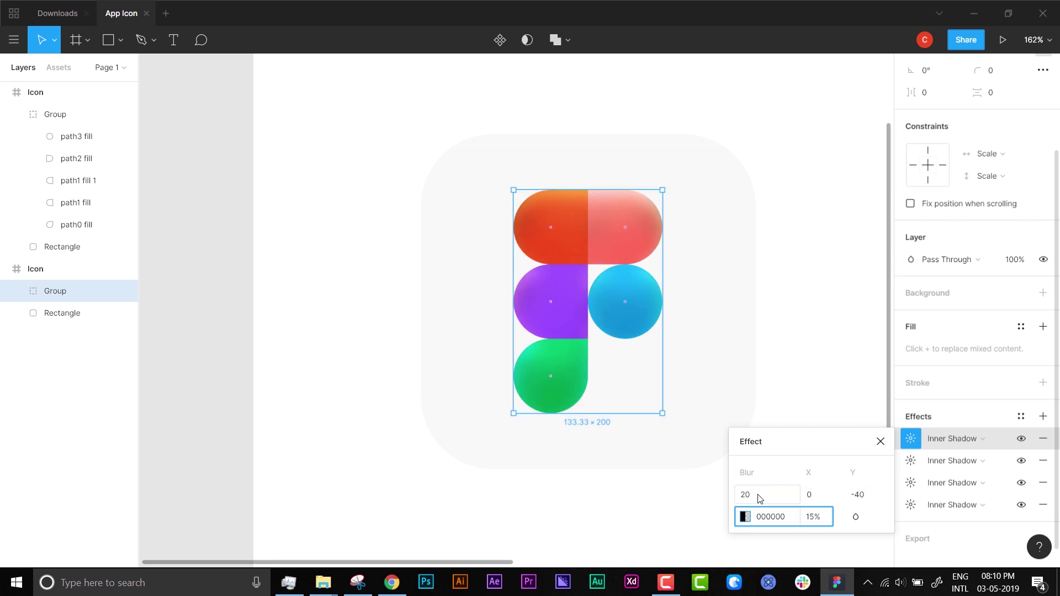
{"action": "left_click", "coordinate": [855, 516]}
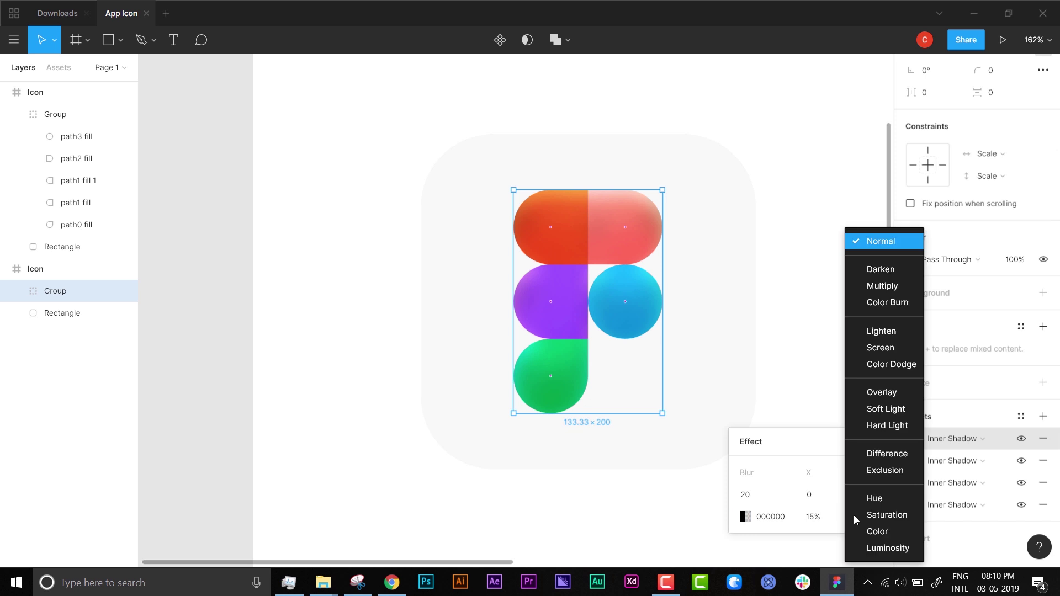
{"action": "left_click", "coordinate": [875, 396]}
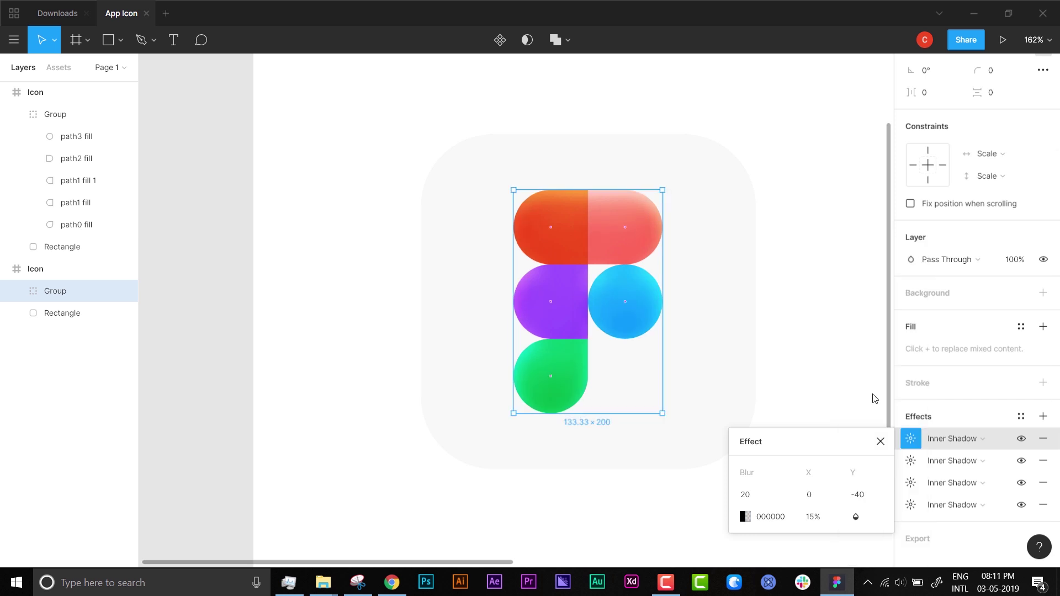
Add a fifth effect to the logo group with blur 20 and Y offset 20, and make it an inner shadow.
{"action": "left_click", "coordinate": [1043, 417]}
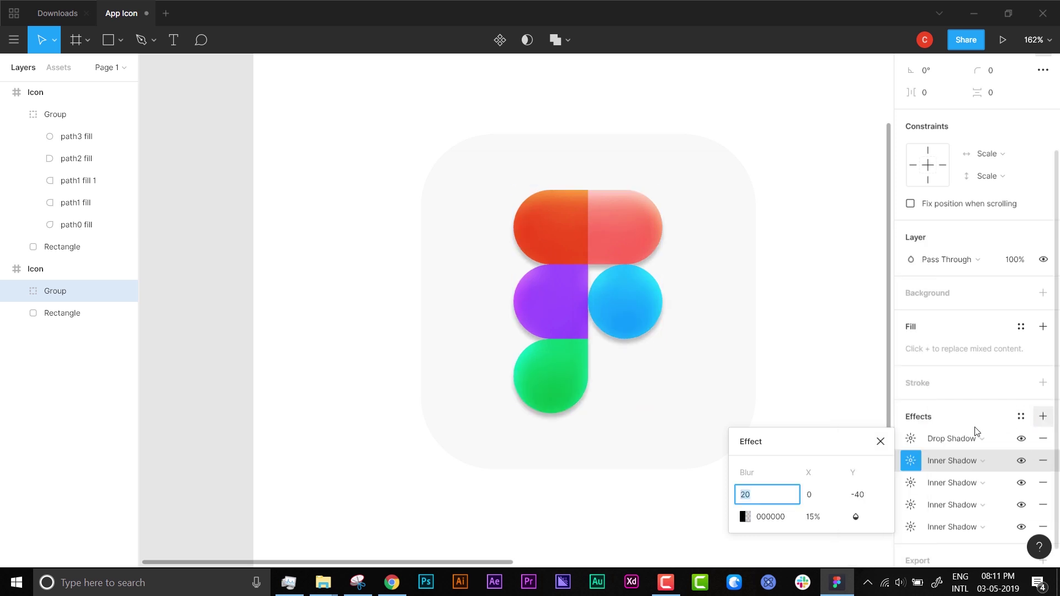
{"action": "left_click", "coordinate": [911, 438]}
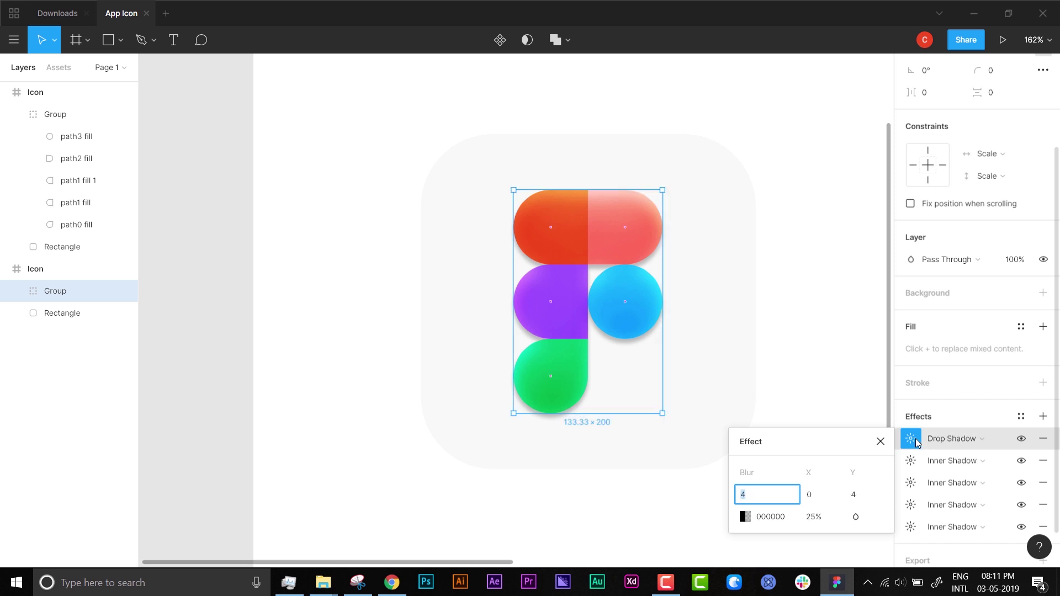
{"action": "left_click", "coordinate": [853, 499]}
{"action": "type", "text": "20"}
{"action": "key", "text": "Tab"}
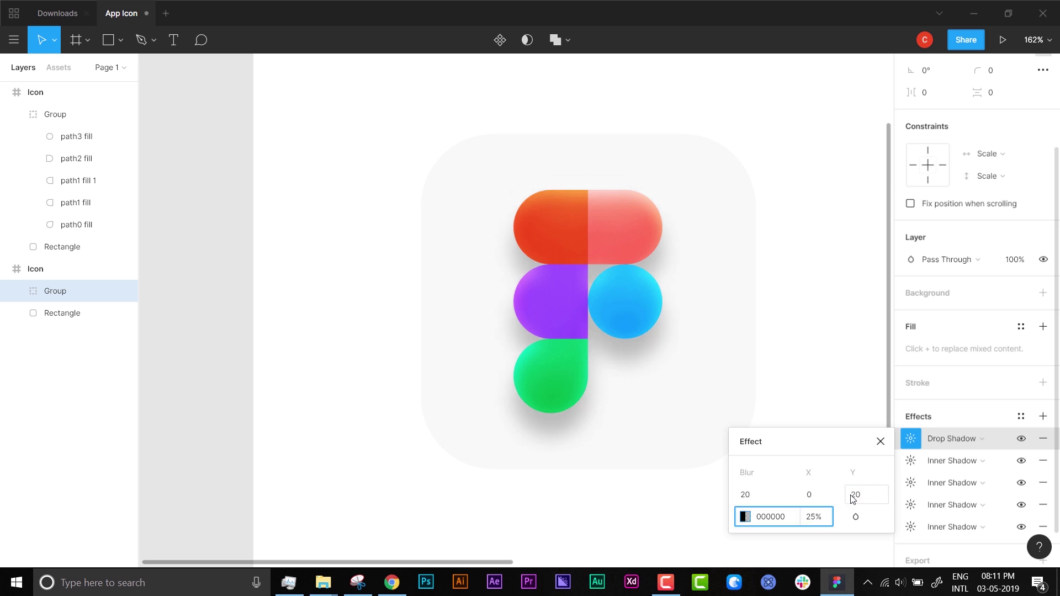
{"action": "left_click", "coordinate": [960, 438]}
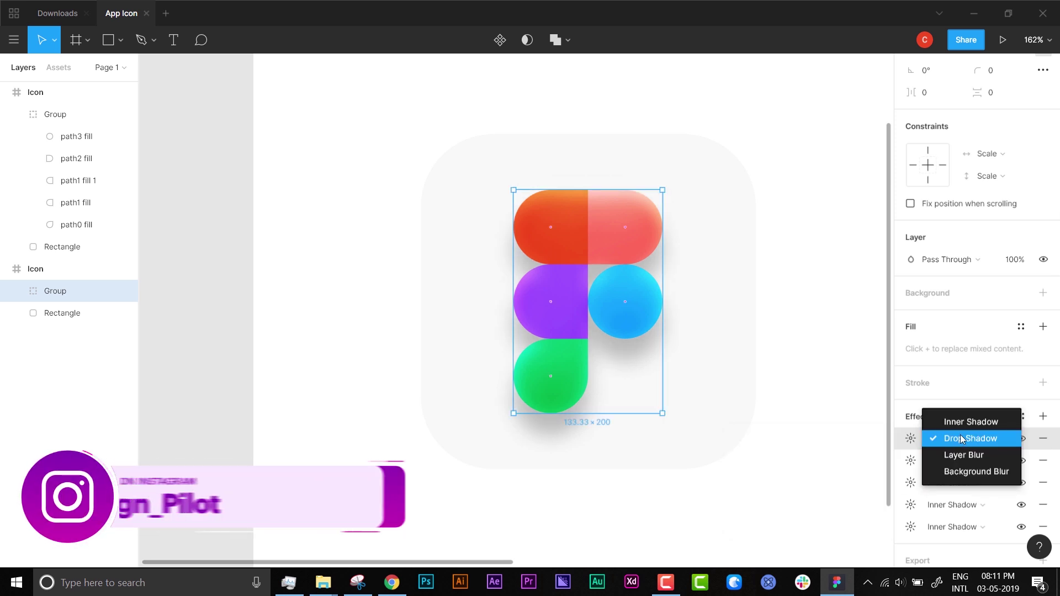
{"action": "left_click", "coordinate": [963, 419]}
Set the fifth inner shadow's color to FFFFFF and its blend mode to Overlay, and deselect the logo group.
{"action": "left_click", "coordinate": [911, 439]}
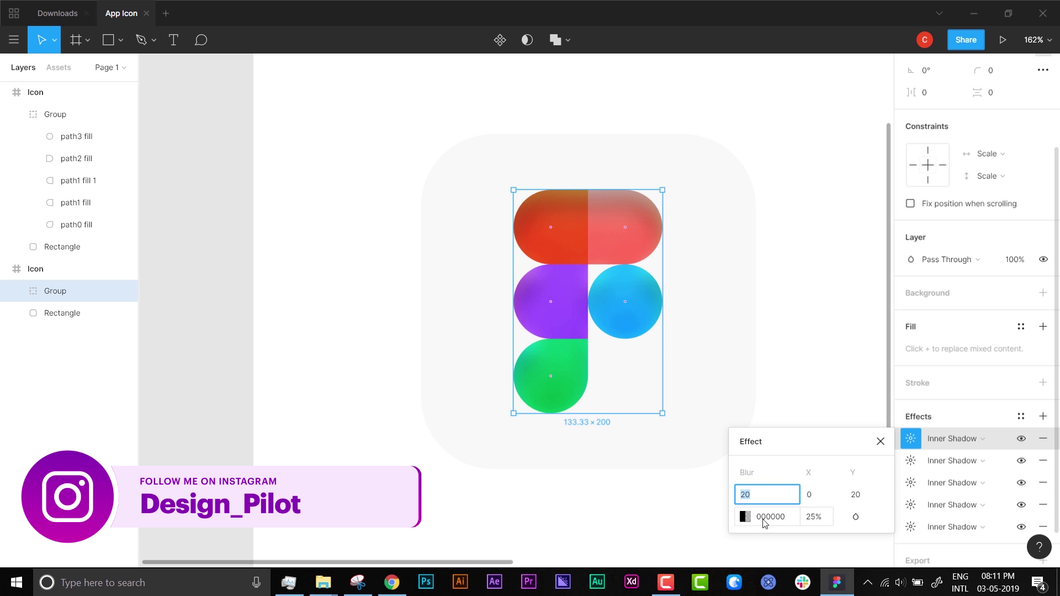
{"action": "left_click", "coordinate": [745, 517]}
{"action": "type", "text": "FFFFFF"}
{"action": "key", "text": "Return"}
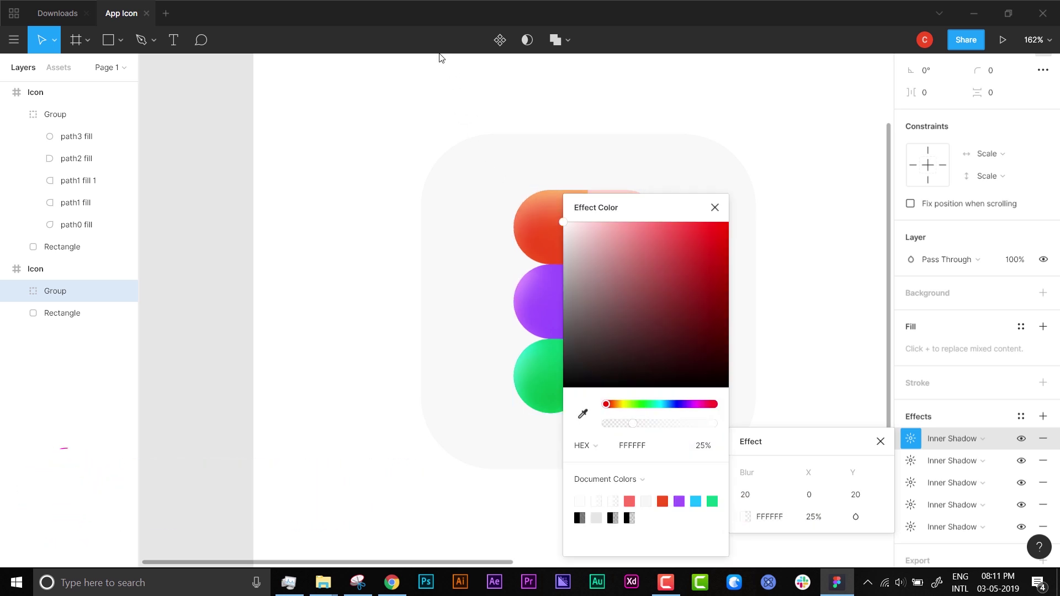
{"action": "left_click", "coordinate": [855, 517]}
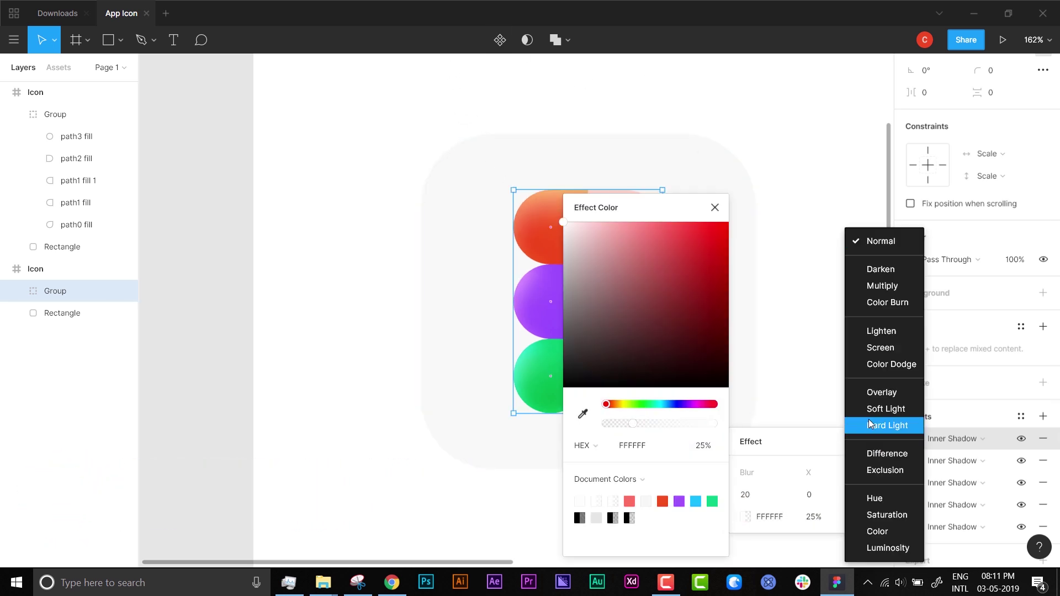
{"action": "left_click", "coordinate": [885, 393]}
{"action": "left_click", "coordinate": [885, 399]}
{"action": "left_click", "coordinate": [809, 255]}
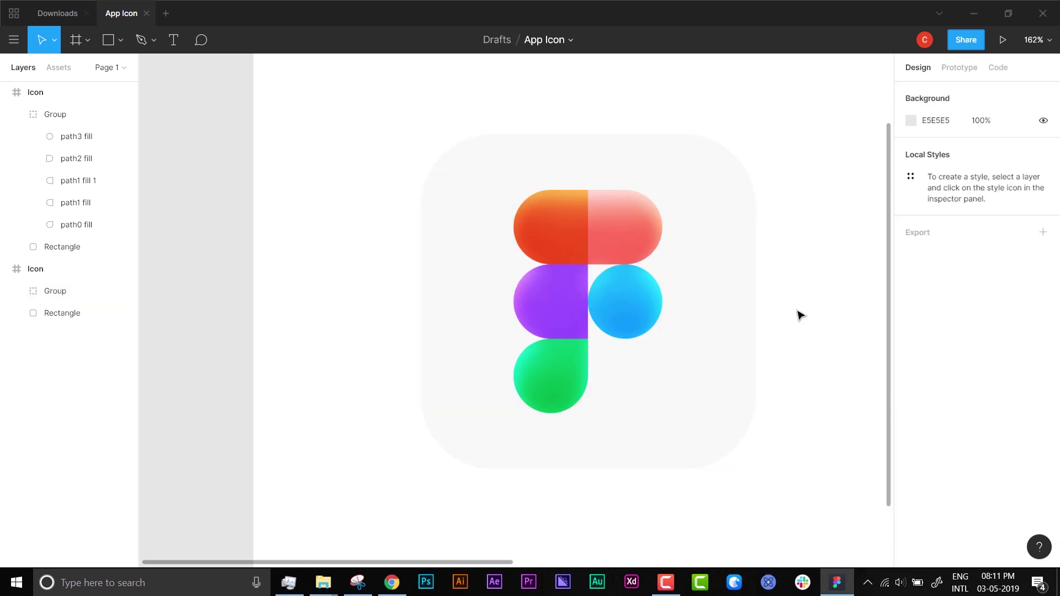
Remove all three inner shadows from the red path1 fill 1 shape in the duplicated logo.
{"action": "scroll", "coordinate": [298, 229], "scroll_direction": "left", "scroll_amount": 4}
{"action": "left_click", "coordinate": [755, 210]}
{"action": "double_click", "coordinate": [755, 210]}
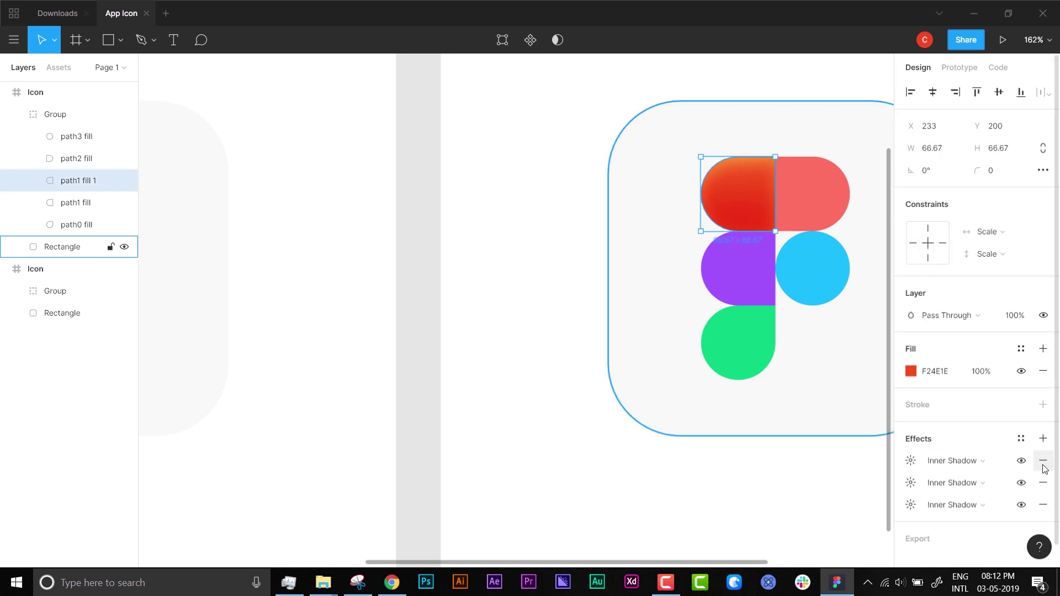
{"action": "left_click", "coordinate": [1043, 462]}
{"action": "left_click", "coordinate": [1042, 461]}
{"action": "left_click", "coordinate": [1042, 462]}
Select and copy all five inner shadows of the shaded logo group.
{"action": "left_click_drag", "start_coordinate": [601, 294], "coordinate": [708, 308]}
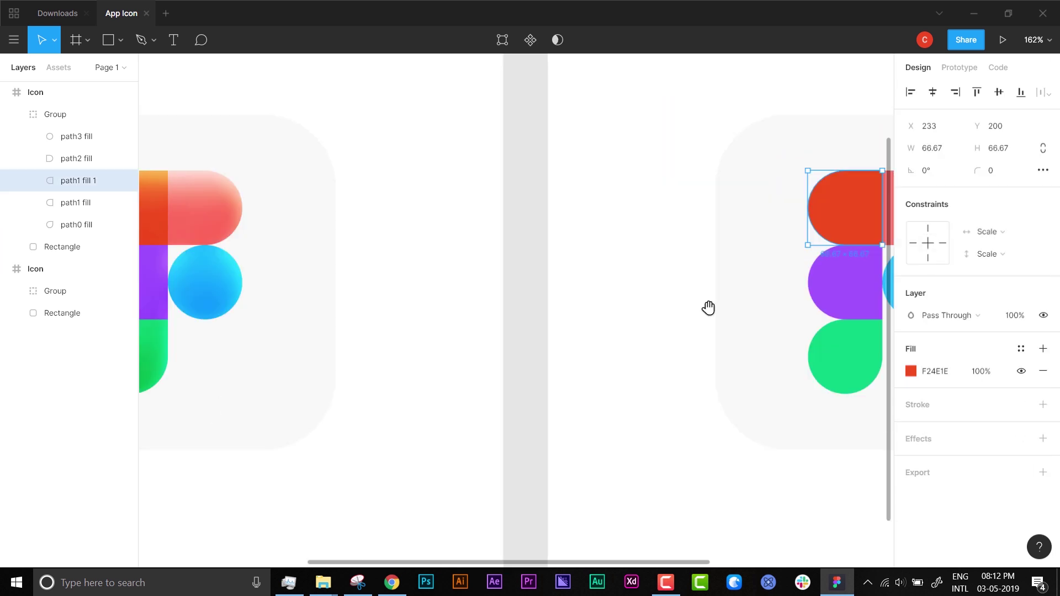
{"action": "scroll", "coordinate": [708, 308], "scroll_direction": "left", "scroll_amount": 5}
{"action": "double_click", "coordinate": [406, 218]}
{"action": "left_click", "coordinate": [672, 157]}
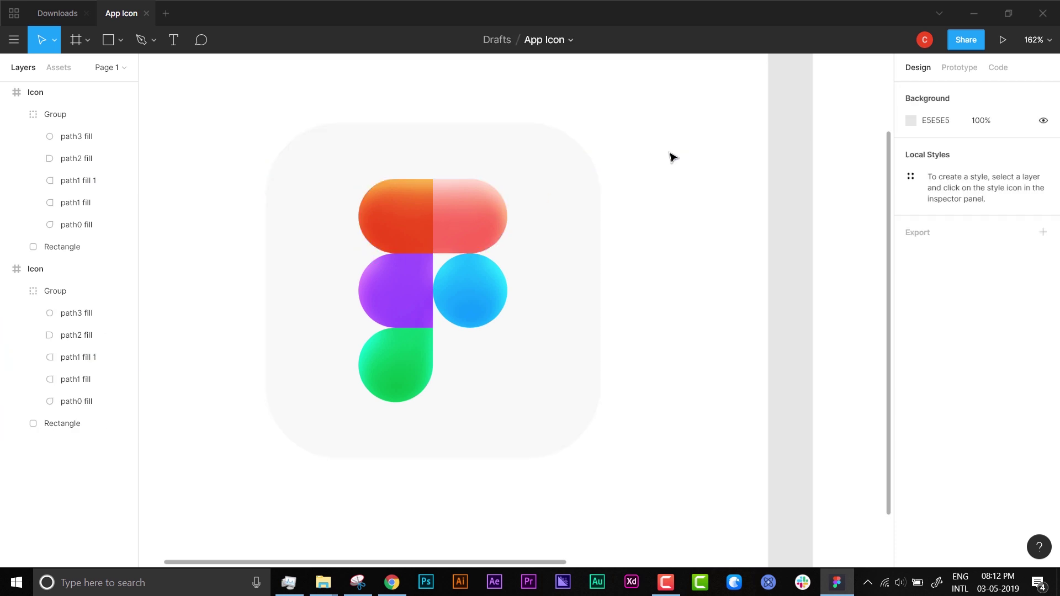
{"action": "left_click", "coordinate": [434, 221]}
{"action": "scroll", "coordinate": [902, 408], "scroll_direction": "down", "scroll_amount": 3}
{"action": "left_click", "coordinate": [905, 395]}
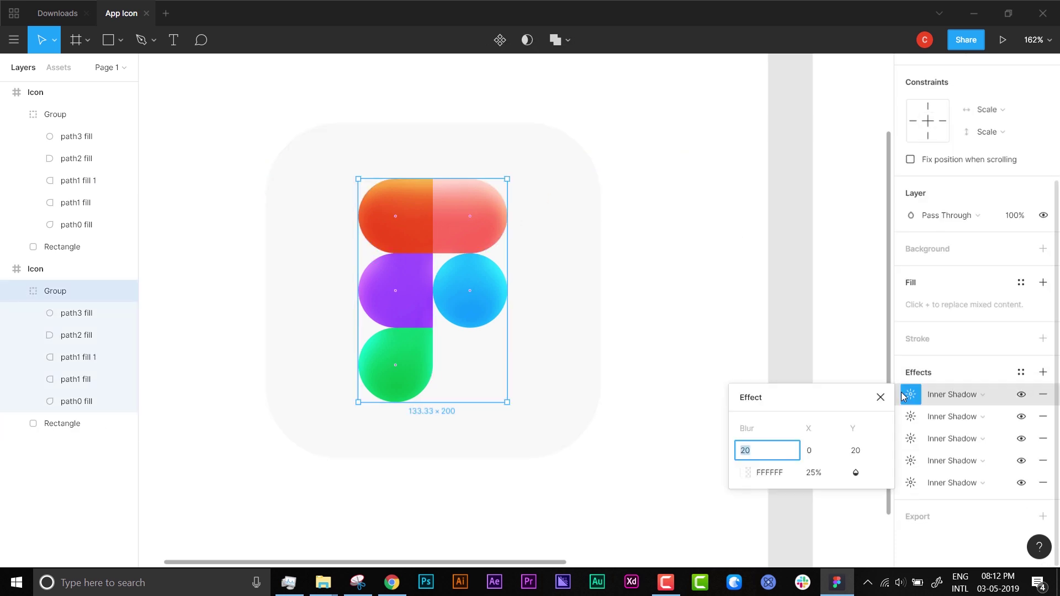
{"action": "left_click", "coordinate": [900, 417]}
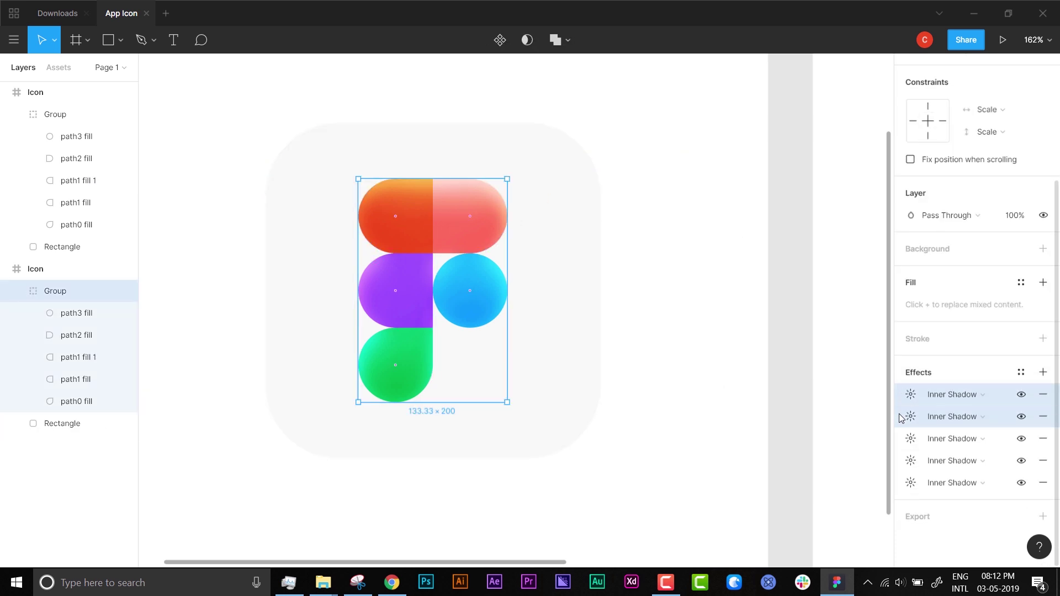
{"action": "left_click", "coordinate": [902, 439]}
{"action": "left_click", "coordinate": [900, 394]}
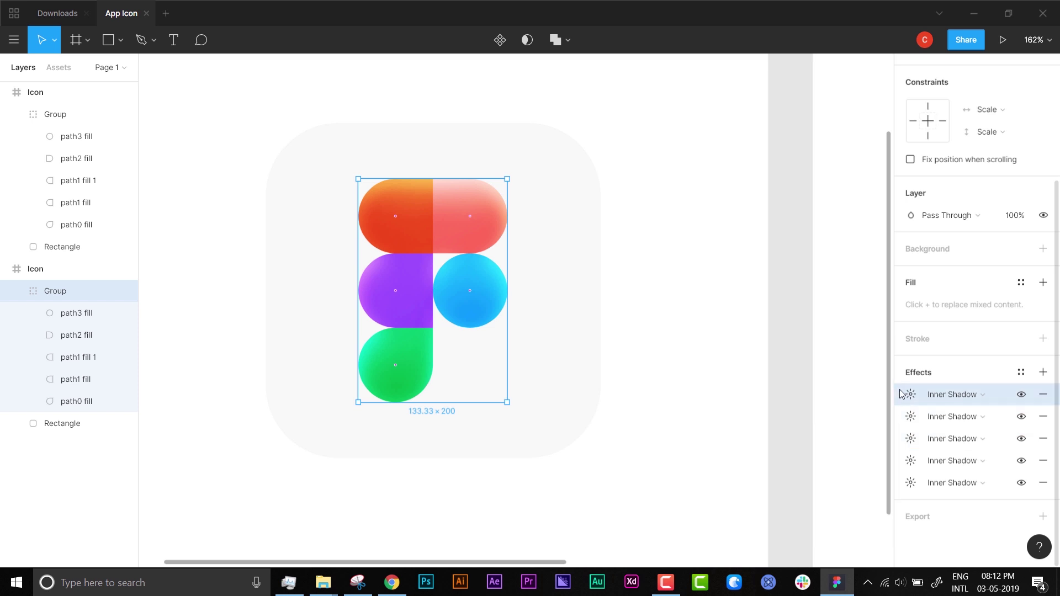
{"action": "left_click", "coordinate": [898, 420], "text": "shift"}
{"action": "left_click", "coordinate": [900, 441], "text": "shift"}
{"action": "left_click", "coordinate": [899, 464], "text": "shift"}
{"action": "left_click", "coordinate": [906, 484], "text": "shift"}
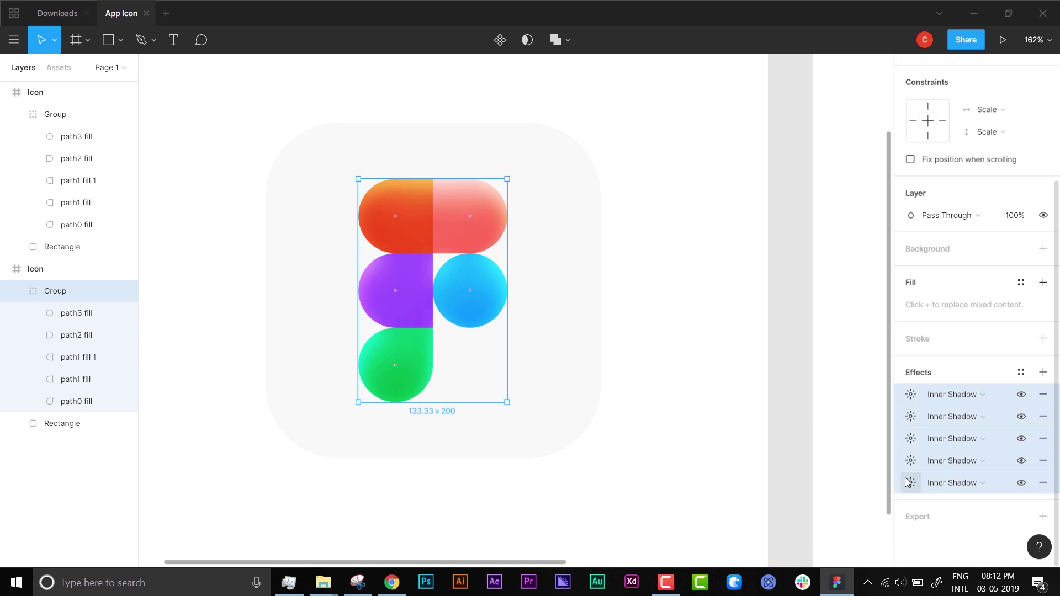
Paste the five inner shadows onto the red path1 fill 1 shape in the duplicated logo.
{"action": "left_click_drag", "start_coordinate": [747, 236], "coordinate": [590, 230]}
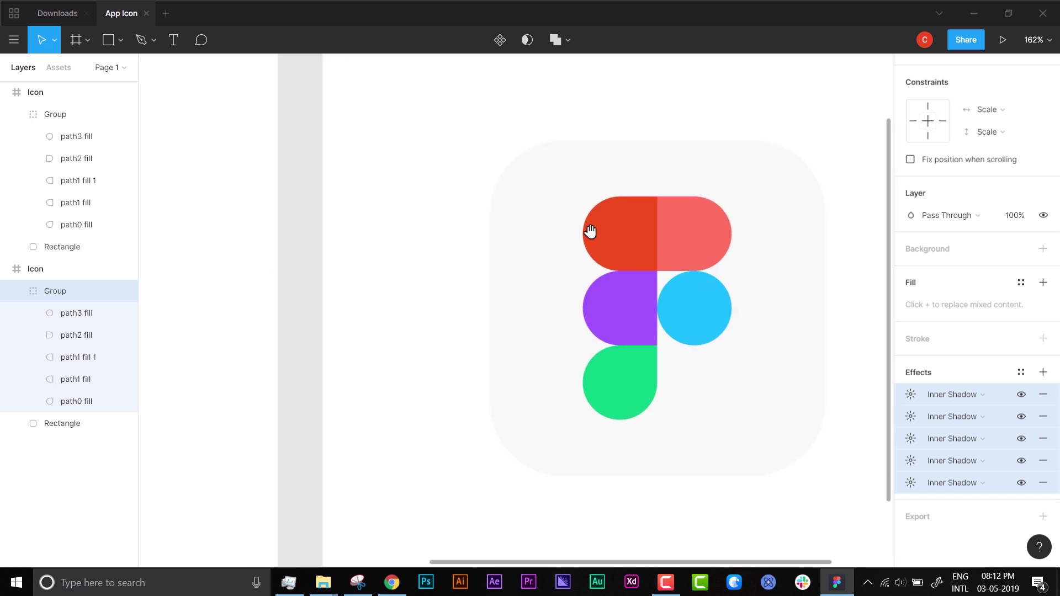
{"action": "left_click", "coordinate": [590, 230]}
{"action": "key", "text": "ctrl+v"}
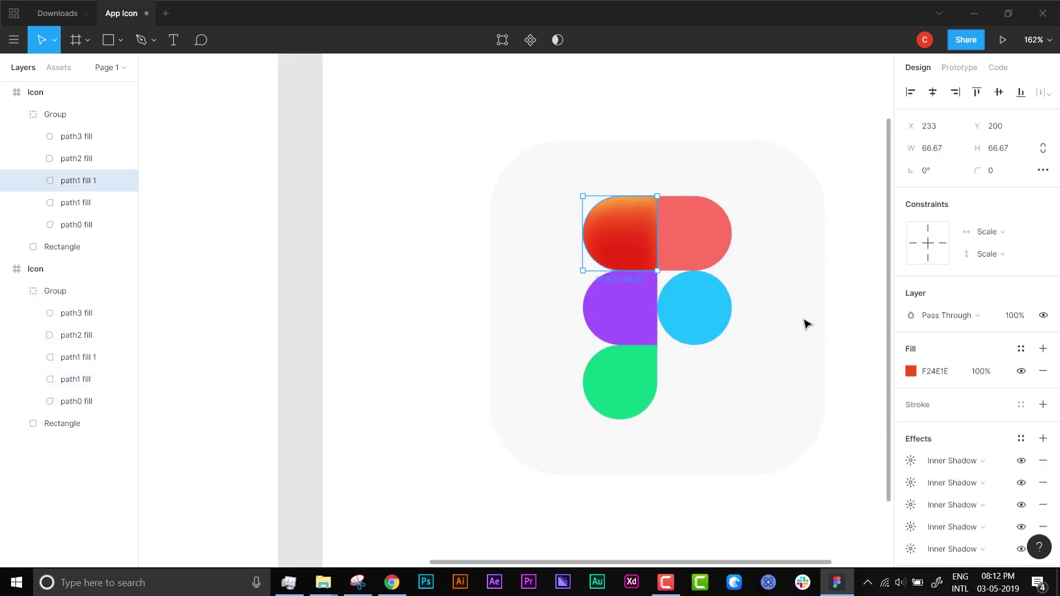
Paste the five inner shadows onto the path2, path1, path3 and path0 fill shapes of the duplicated logo, and deselect.
{"action": "left_click", "coordinate": [662, 247]}
{"action": "key", "text": "ctrl+v"}
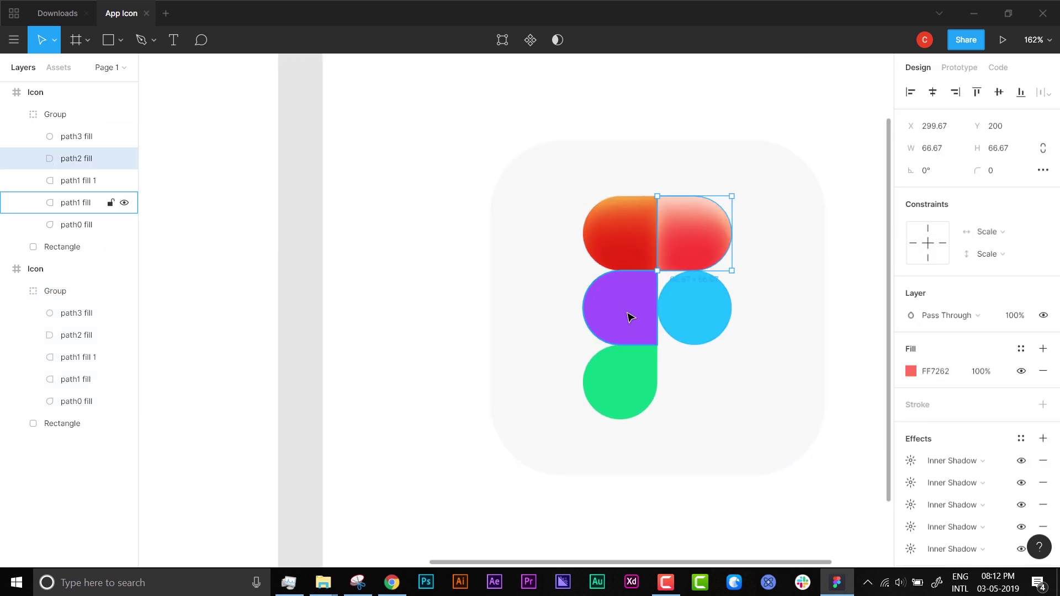
{"action": "left_click", "coordinate": [631, 317]}
{"action": "key", "text": "ctrl+v"}
{"action": "left_click", "coordinate": [695, 317]}
{"action": "key", "text": "ctrl+v"}
{"action": "left_click", "coordinate": [643, 395]}
{"action": "key", "text": "ctrl+v"}
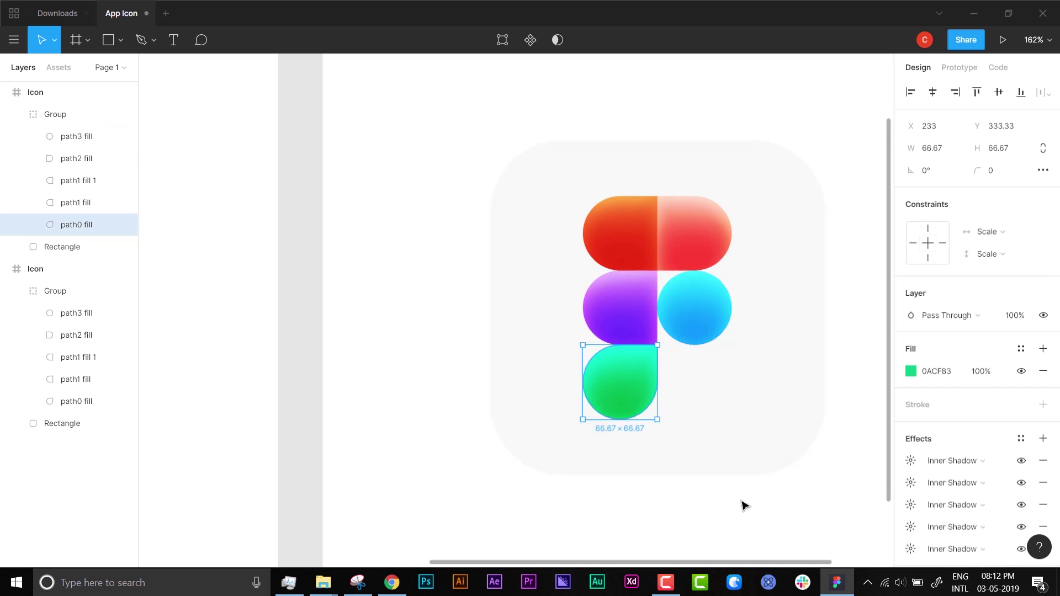
{"action": "left_click", "coordinate": [745, 503]}
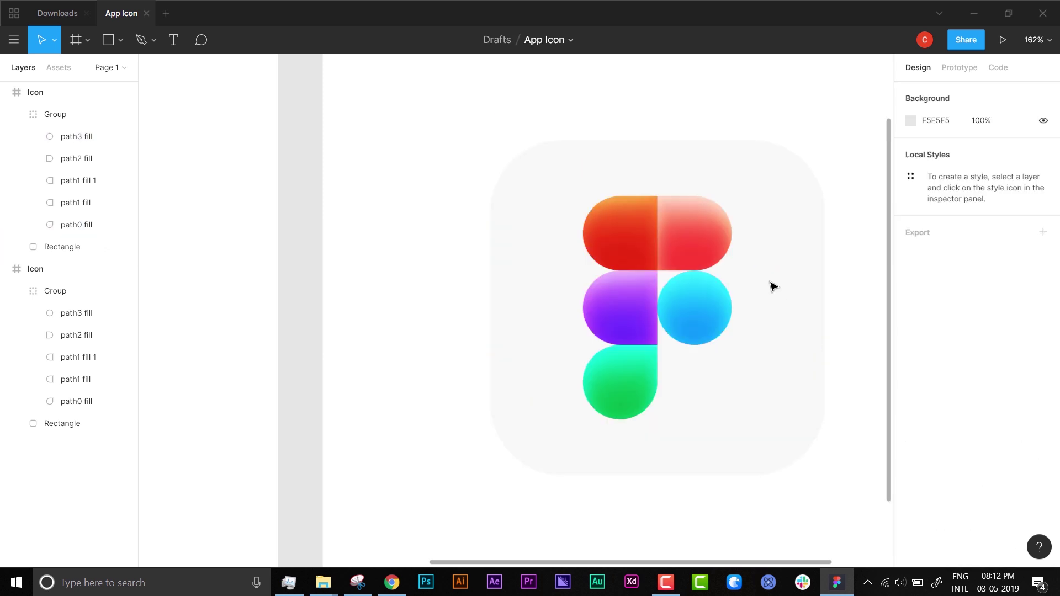
Duplicate the logo group in the original Icon frame and rename the lower of the two groups Shadow.
{"action": "key", "text": "shift+0"}
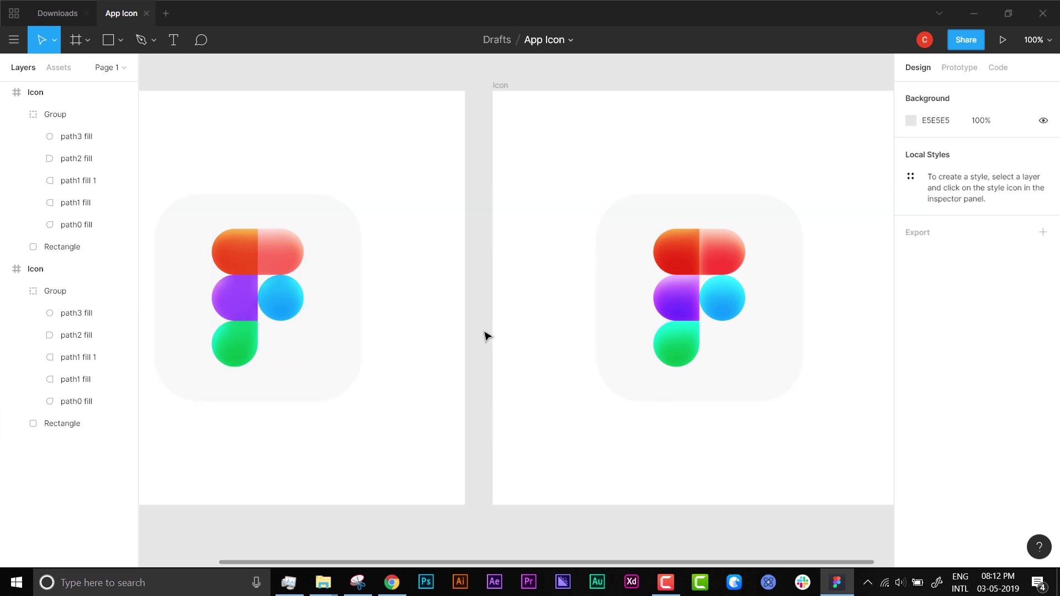
{"action": "left_click_drag", "start_coordinate": [347, 282], "coordinate": [552, 282]}
{"action": "left_click", "coordinate": [494, 281]}
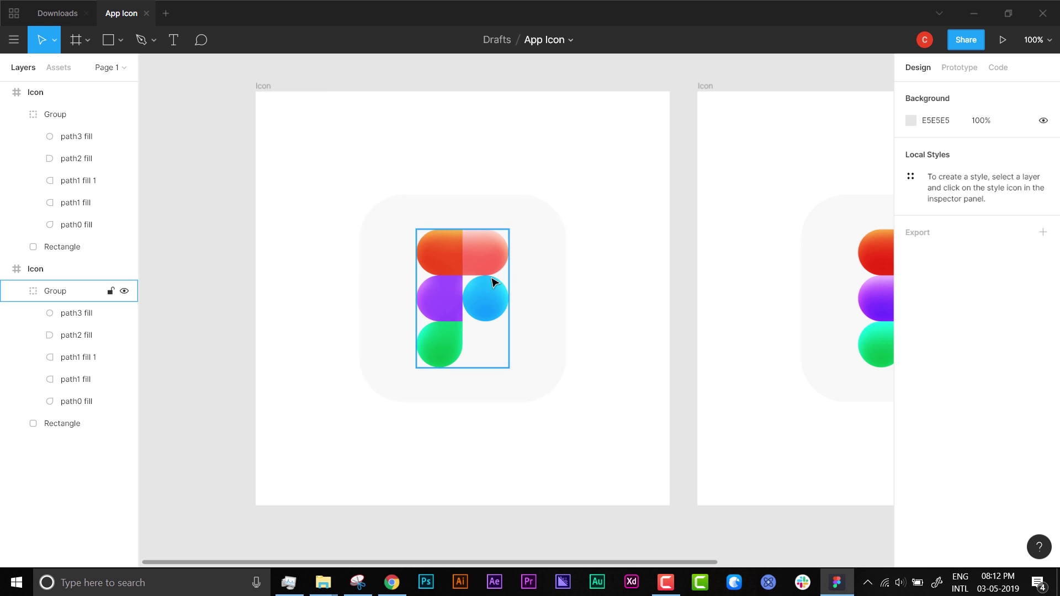
{"action": "left_click", "coordinate": [16, 291]}
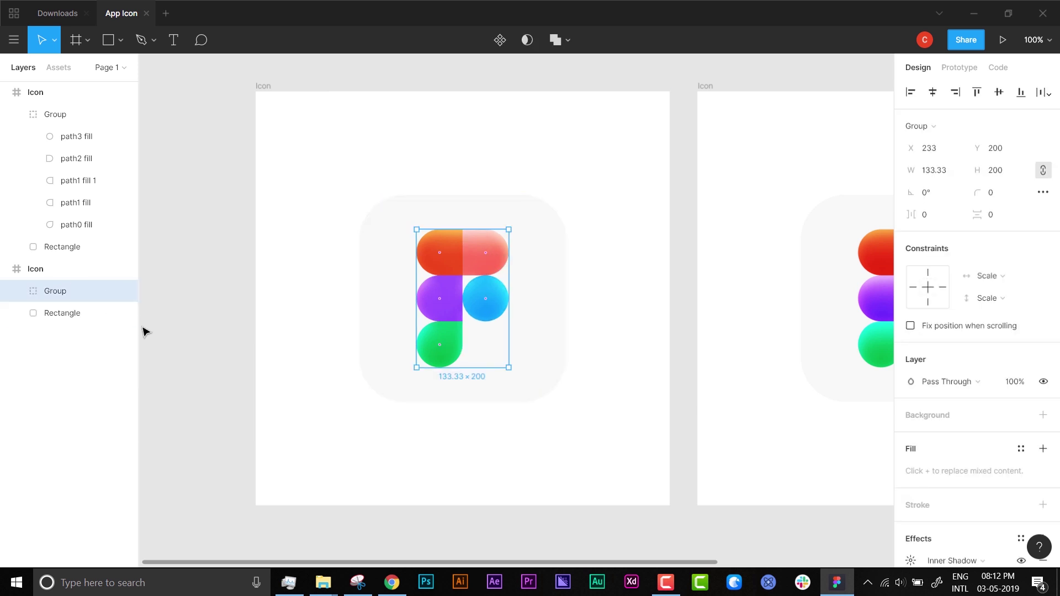
{"action": "key", "text": "ctrl+v"}
{"action": "left_click", "coordinate": [57, 313]}
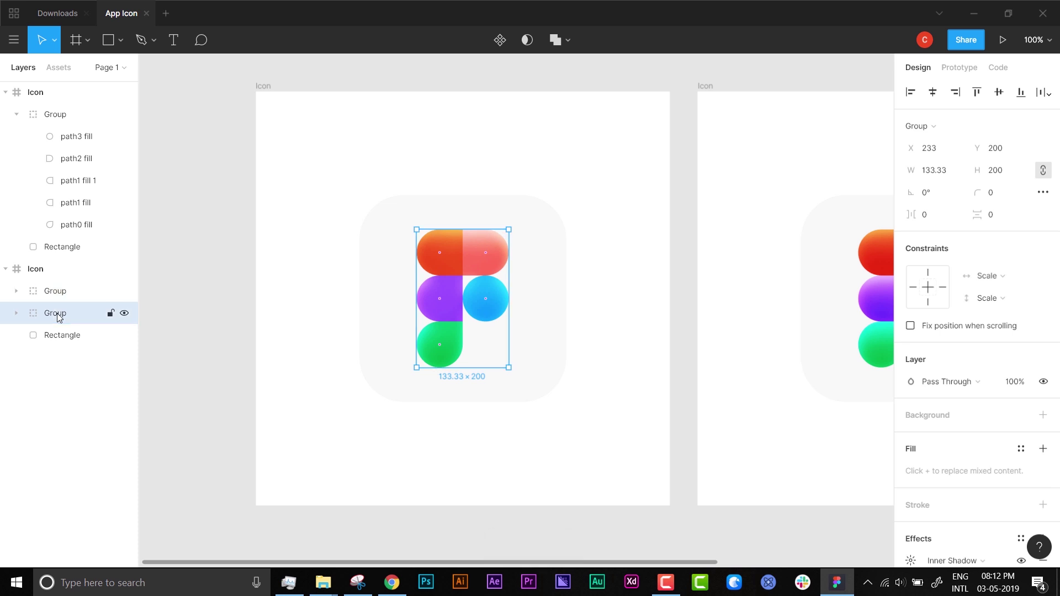
{"action": "double_click", "coordinate": [57, 313]}
{"action": "type", "text": "Shadow"}
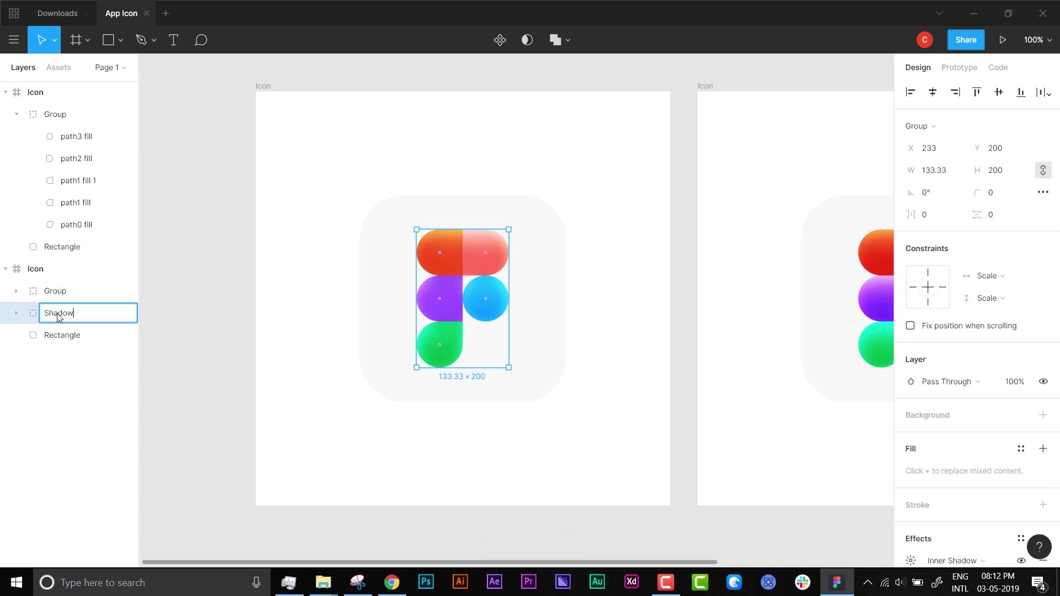
{"action": "key", "text": "Return"}
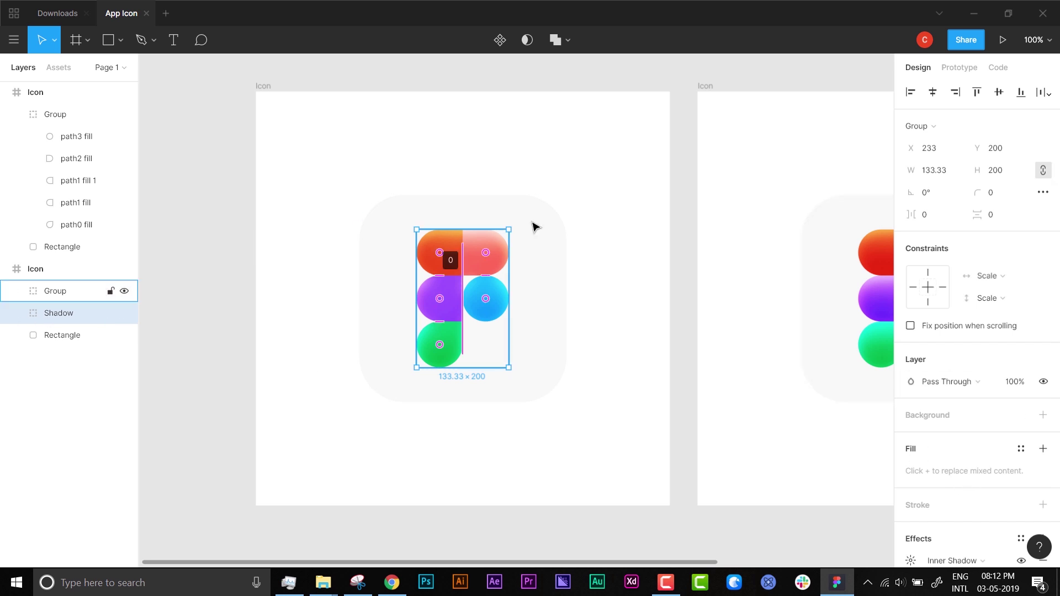
Replace the mixed fills of the Shadow group with solid black 000000.
{"action": "left_click", "coordinate": [1021, 449]}
{"action": "left_click", "coordinate": [903, 393]}
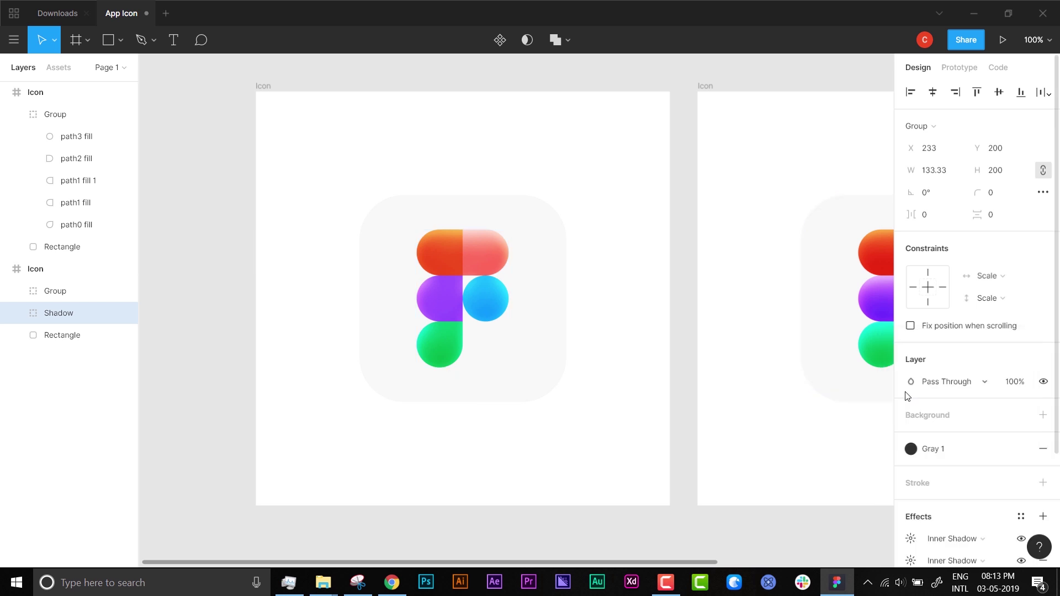
{"action": "left_click", "coordinate": [911, 448]}
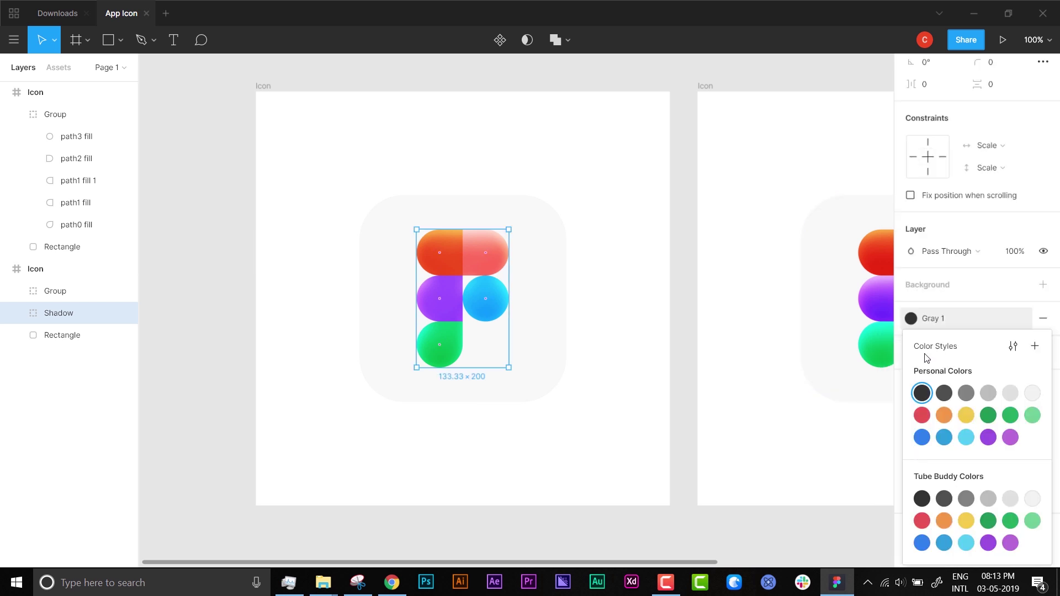
{"action": "left_click", "coordinate": [1034, 346]}
{"action": "left_click", "coordinate": [912, 472]}
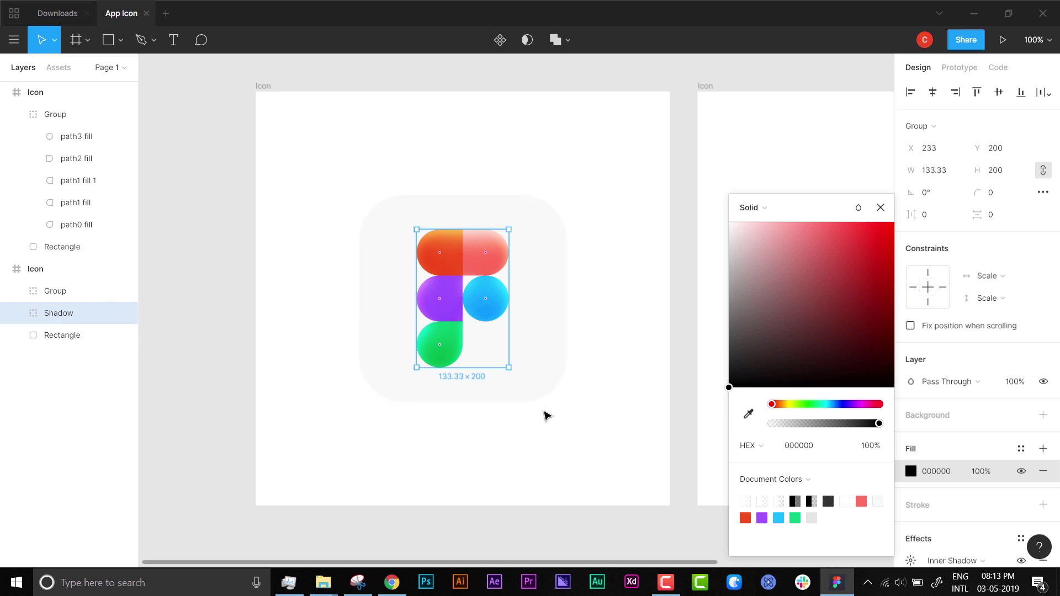
{"action": "left_click", "coordinate": [558, 438]}
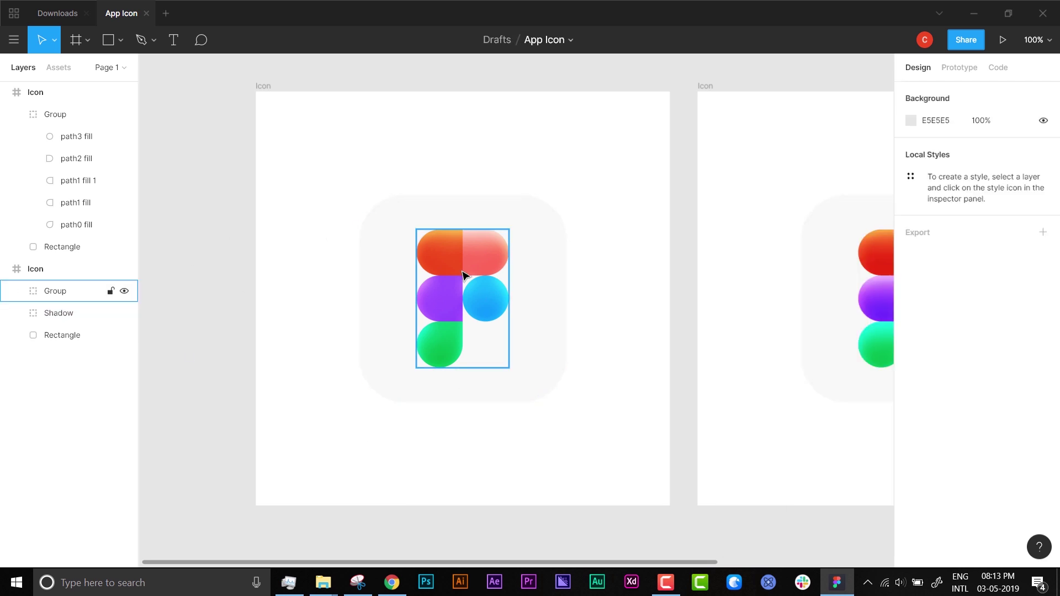
Nudge the Shadow group 10 px down so it sits at Y 210 behind the colored logo.
{"action": "left_click", "coordinate": [49, 291]}
{"action": "left_click", "coordinate": [53, 320]}
{"action": "key", "text": "alt"}
{"action": "scroll", "coordinate": [473, 386], "scroll_direction": "down", "scroll_amount": 2}
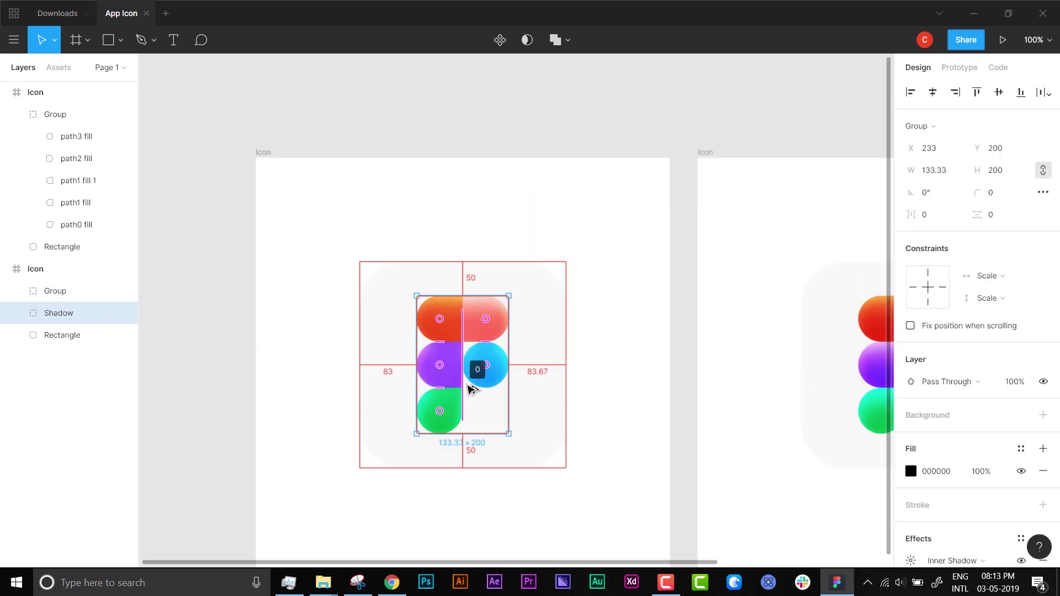
{"action": "scroll", "coordinate": [466, 384], "scroll_direction": "up", "scroll_amount": 3}
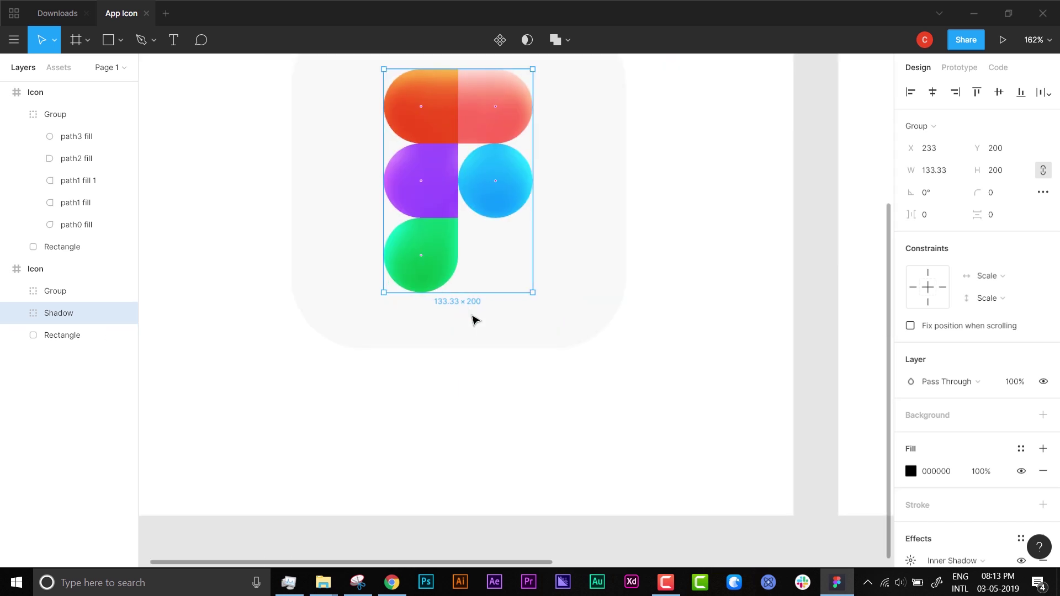
{"action": "key", "text": "shift+Down"}
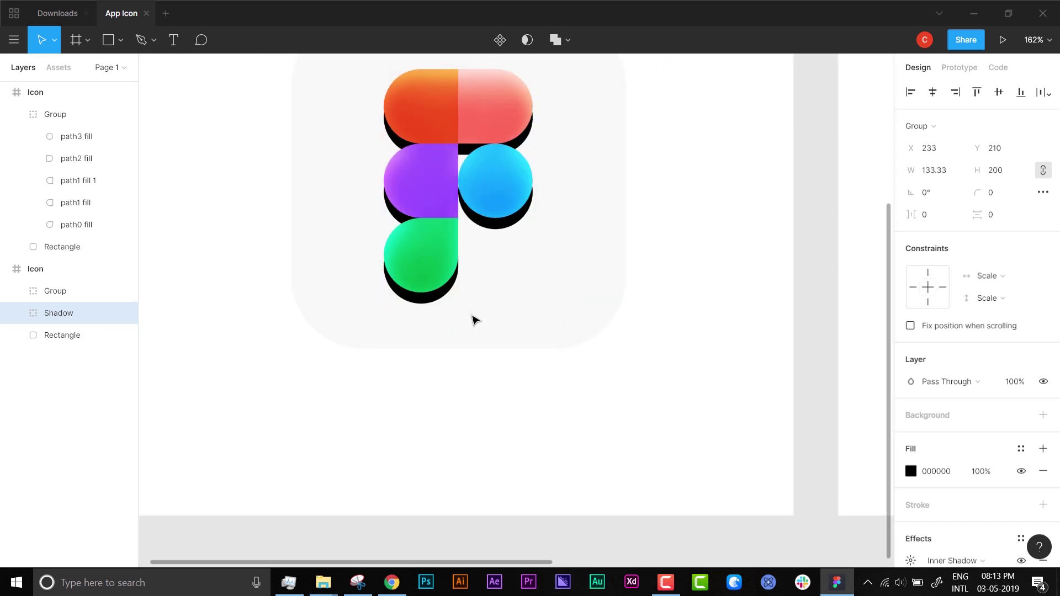
{"action": "scroll", "coordinate": [513, 309], "scroll_direction": "up", "scroll_amount": 3}
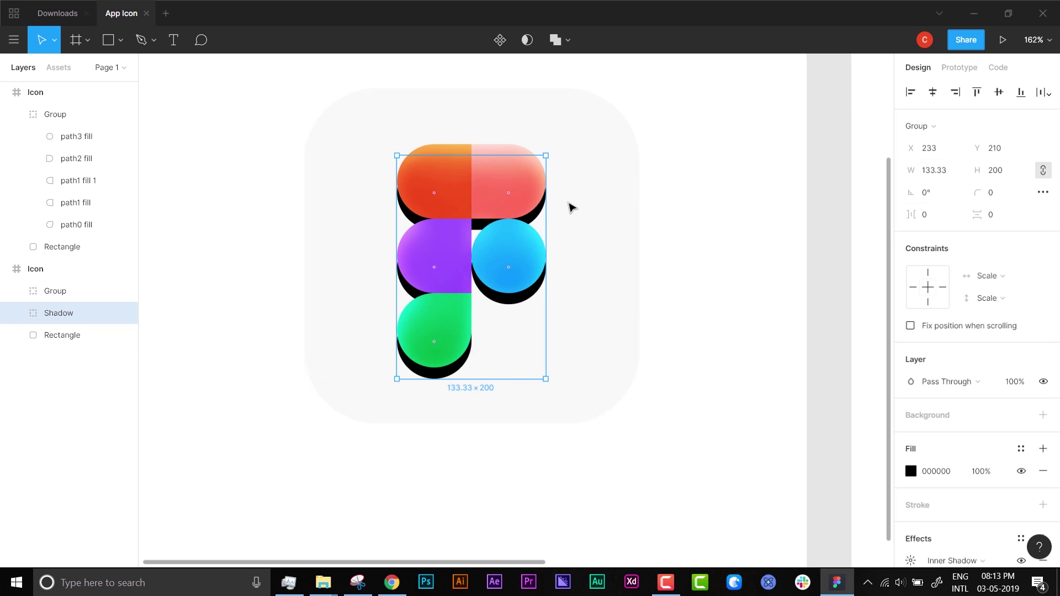
Unlock the Shadow group's proportions, set its width to 125, and center it horizontally in the frame.
{"action": "left_click", "coordinate": [1044, 172]}
{"action": "left_click", "coordinate": [947, 174]}
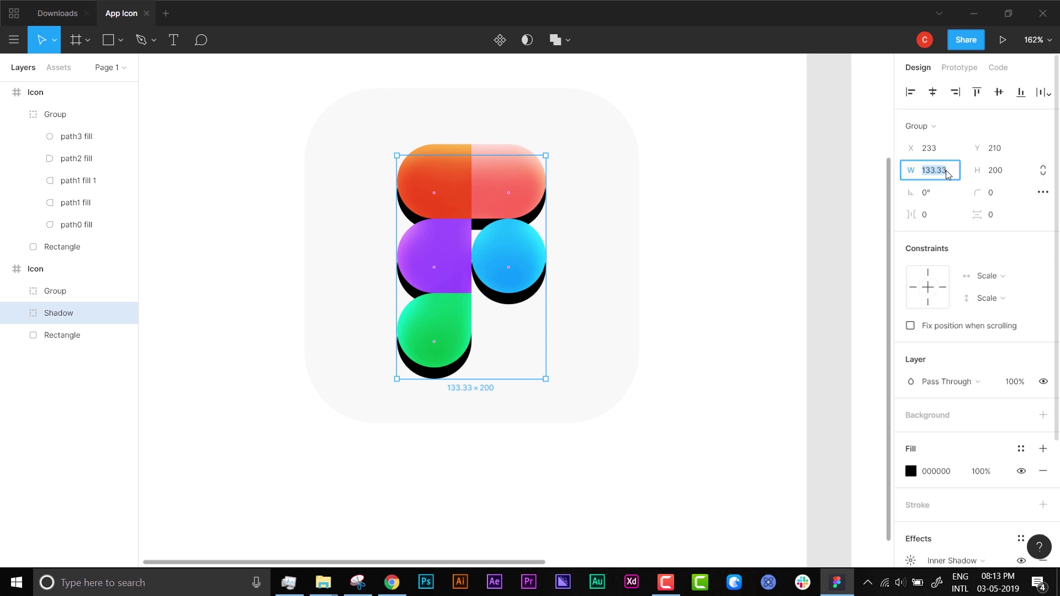
{"action": "type", "text": "125"}
{"action": "key", "text": "Return"}
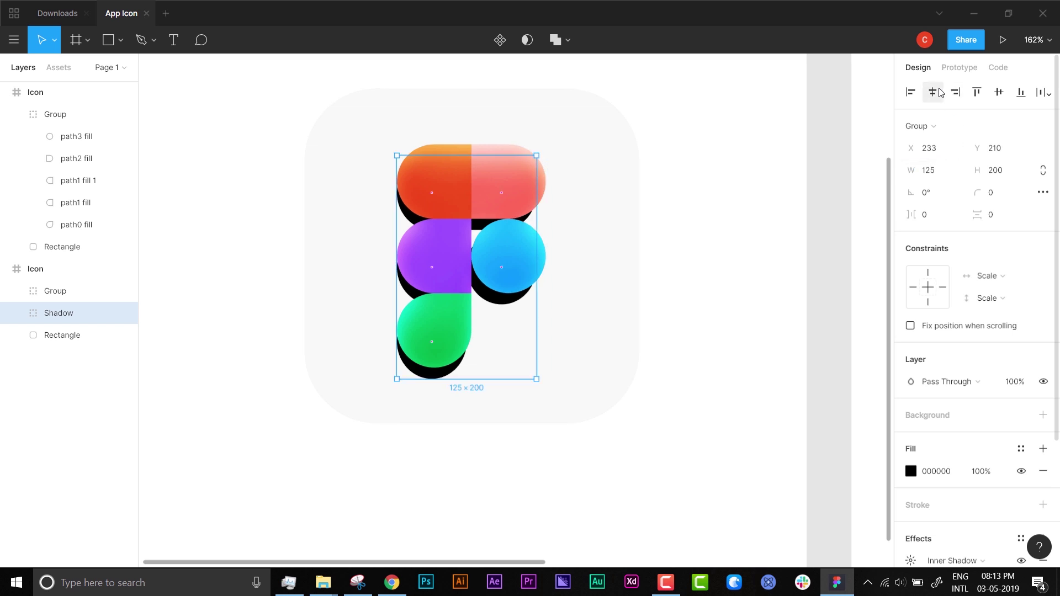
{"action": "left_click", "coordinate": [940, 92]}
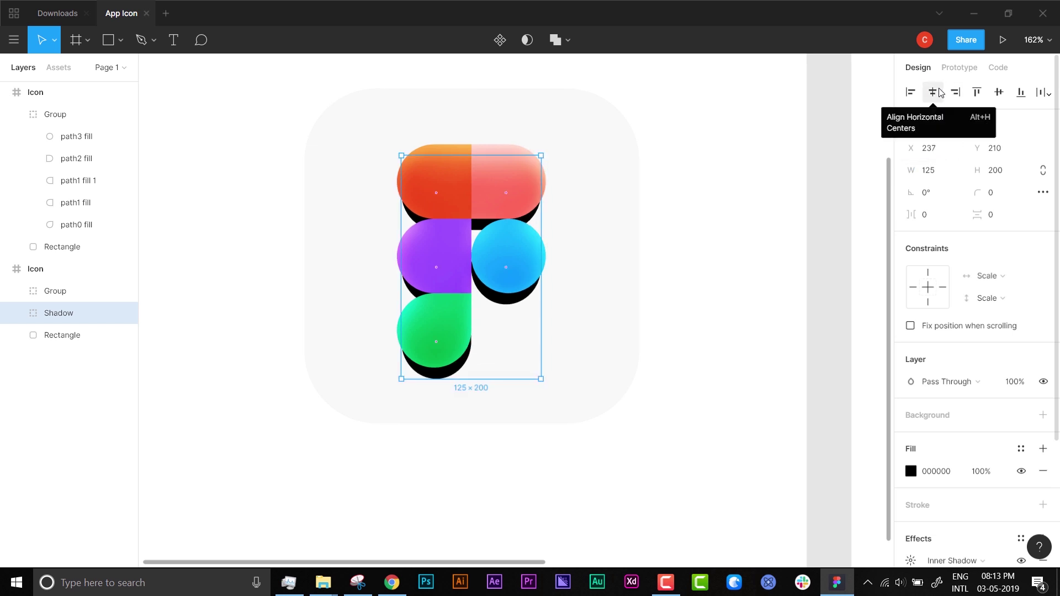
Set the Shadow group's opacity to 25% and, after trying Overlay, its blend mode to Normal.
{"action": "left_click", "coordinate": [948, 382]}
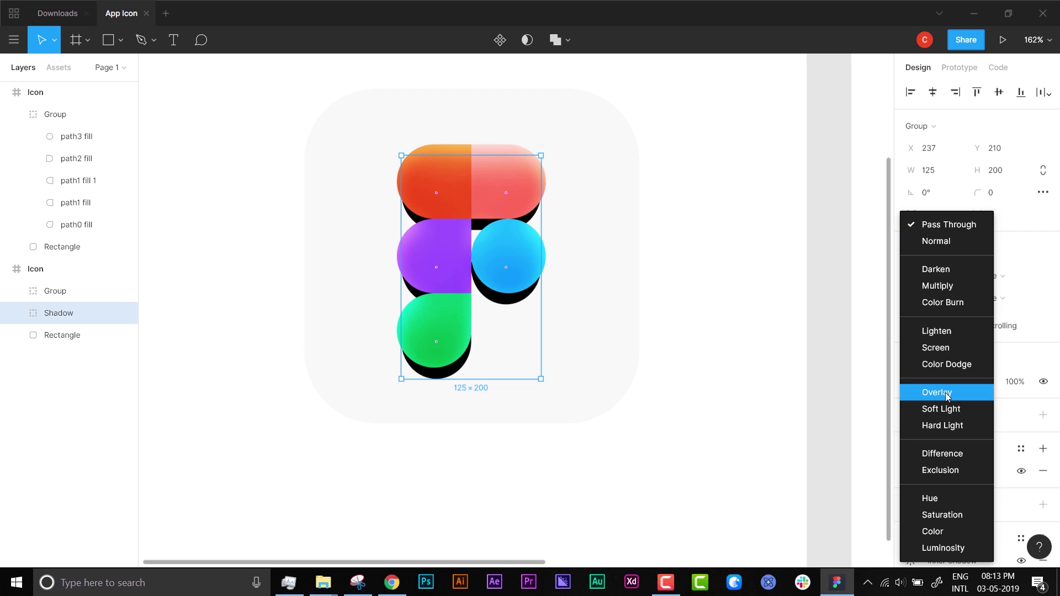
{"action": "left_click", "coordinate": [950, 391]}
{"action": "left_click", "coordinate": [1014, 382]}
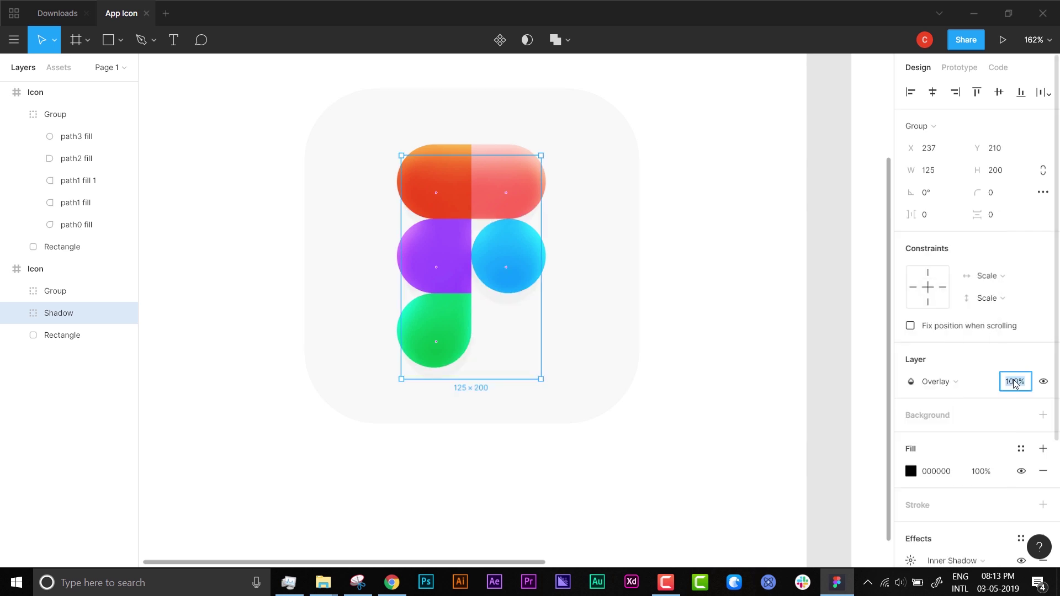
{"action": "type", "text": "25"}
{"action": "key", "text": "Return"}
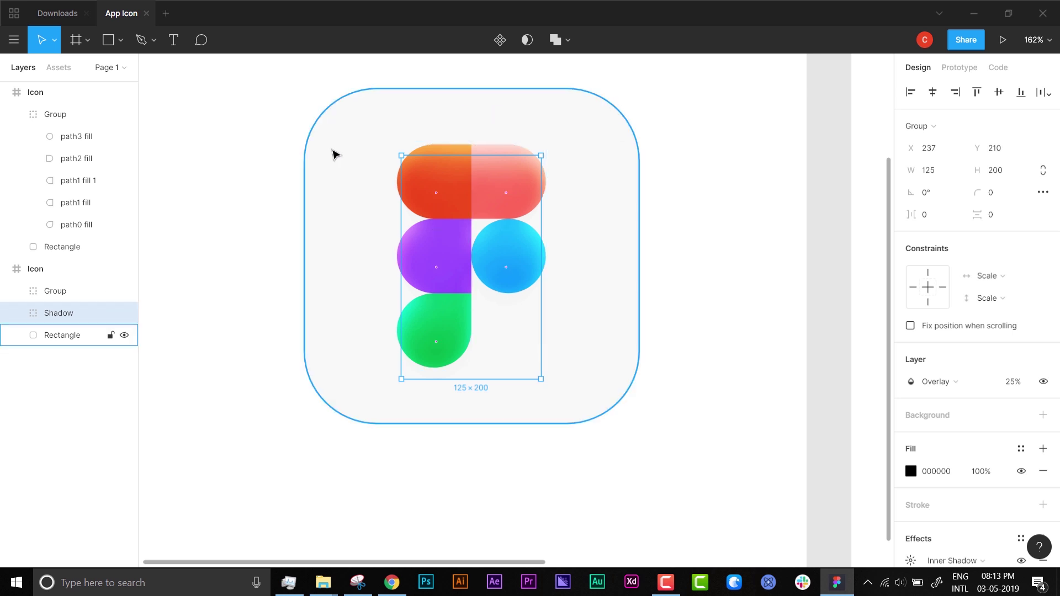
{"action": "left_click", "coordinate": [936, 381]}
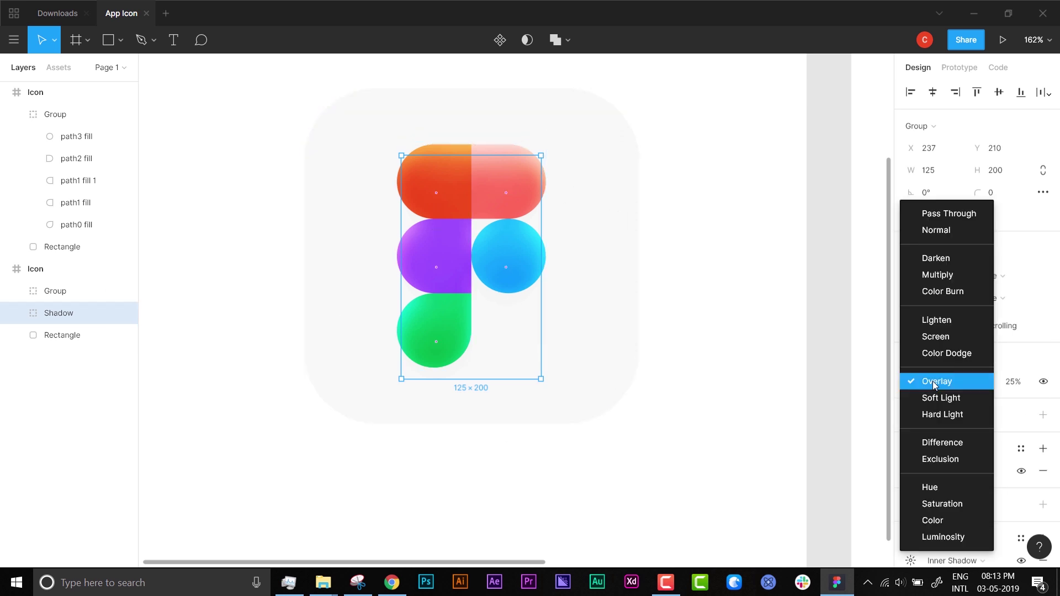
{"action": "left_click", "coordinate": [937, 231]}
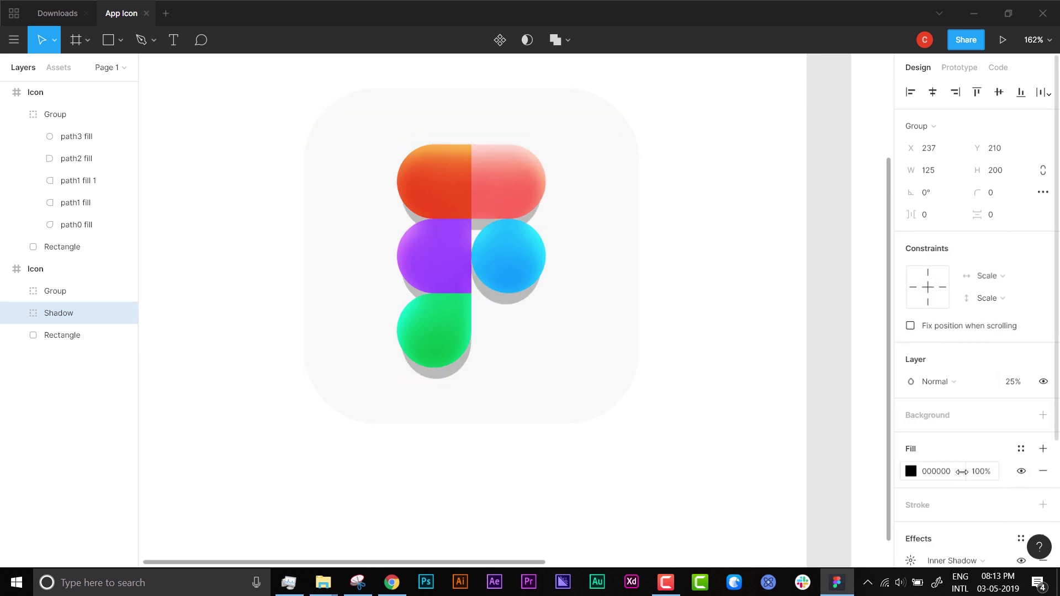
Remove all five inner shadows from the Shadow group.
{"action": "scroll", "coordinate": [918, 485], "scroll_direction": "down", "scroll_amount": 3}
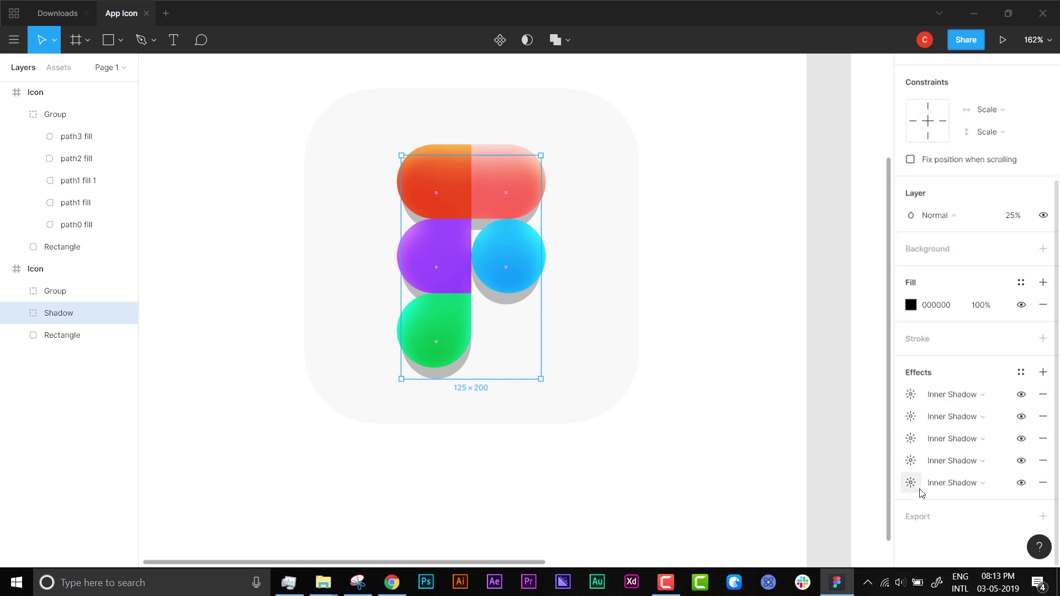
{"action": "left_click", "coordinate": [1043, 394]}
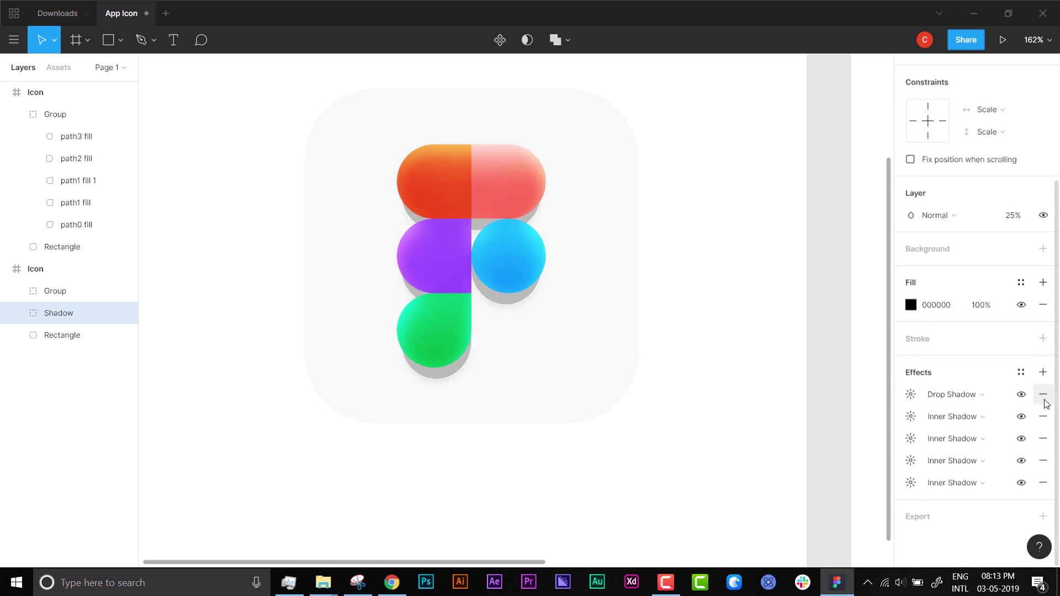
{"action": "left_click", "coordinate": [1043, 394]}
{"action": "left_click", "coordinate": [1043, 416]}
{"action": "left_click", "coordinate": [1043, 438]}
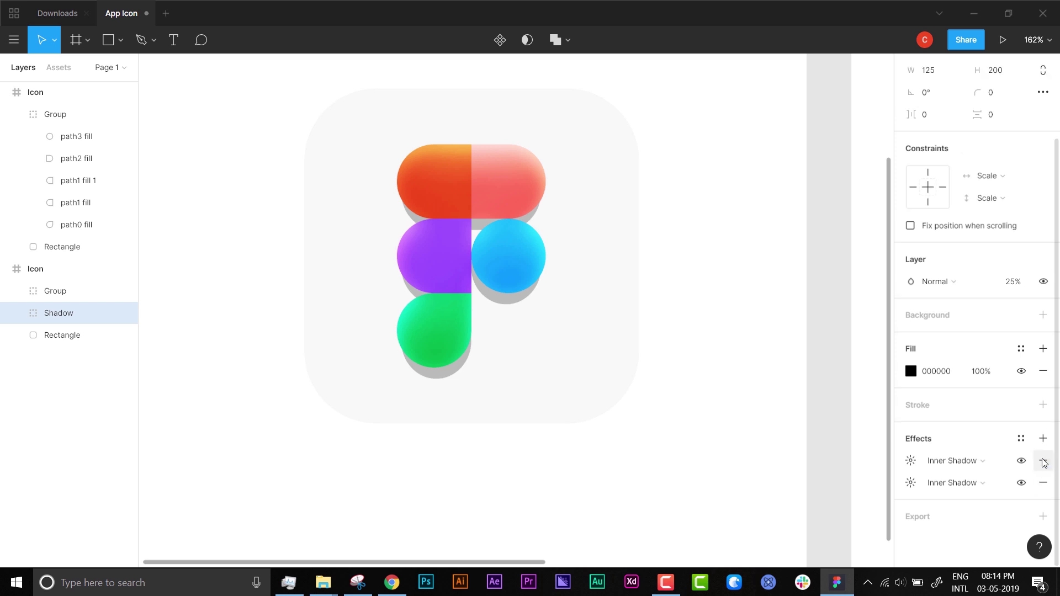
{"action": "left_click", "coordinate": [1043, 460]}
{"action": "left_click", "coordinate": [1042, 482]}
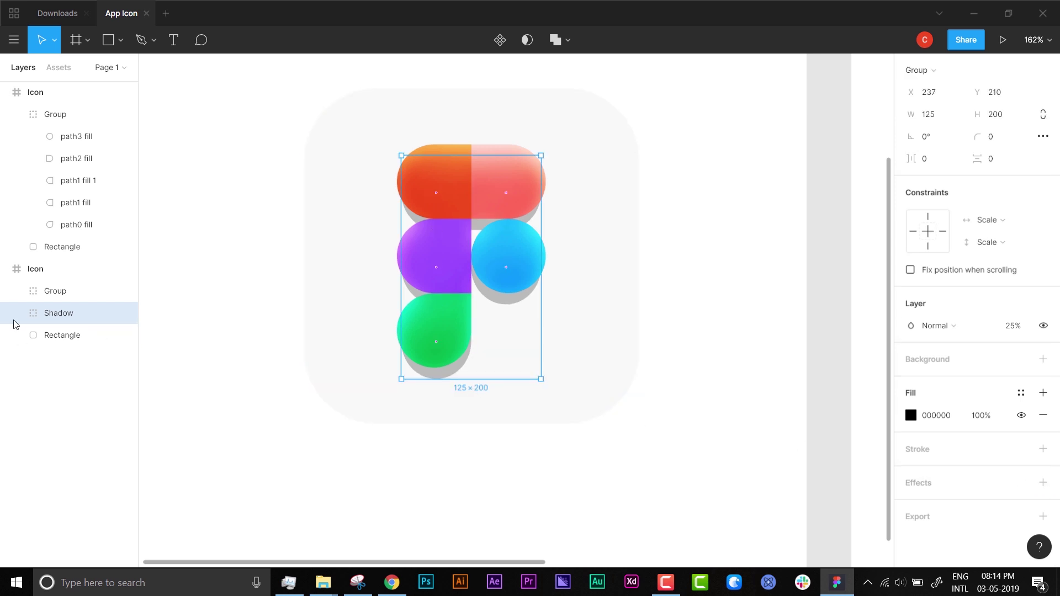
Add an effect to the Shadow group, change it to Layer Blur, and set the blur to 10.
{"action": "left_click", "coordinate": [1042, 484]}
{"action": "left_click", "coordinate": [911, 483]}
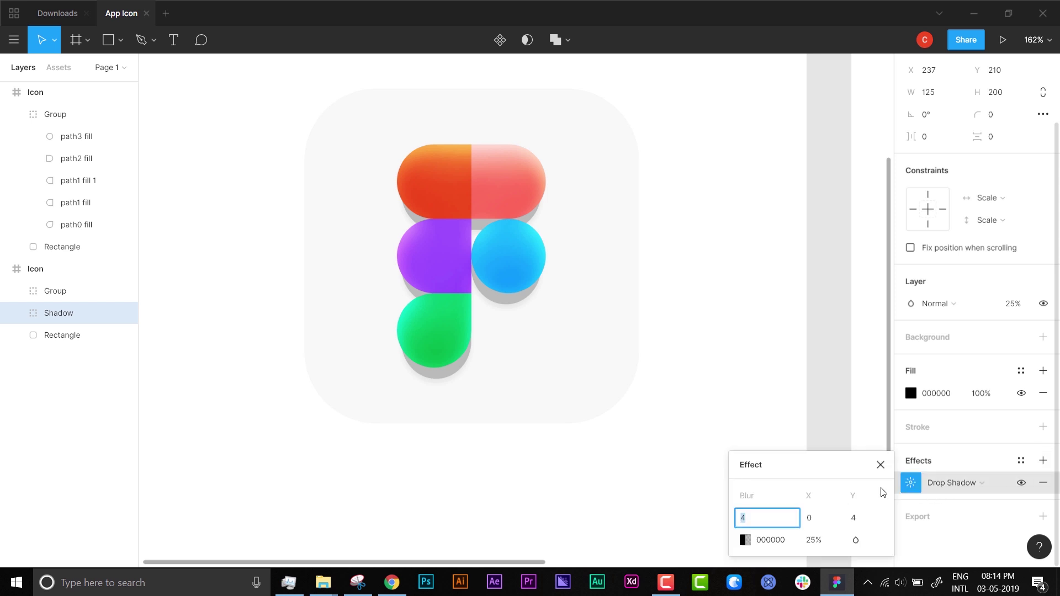
{"action": "left_click", "coordinate": [951, 483]}
{"action": "left_click", "coordinate": [941, 497]}
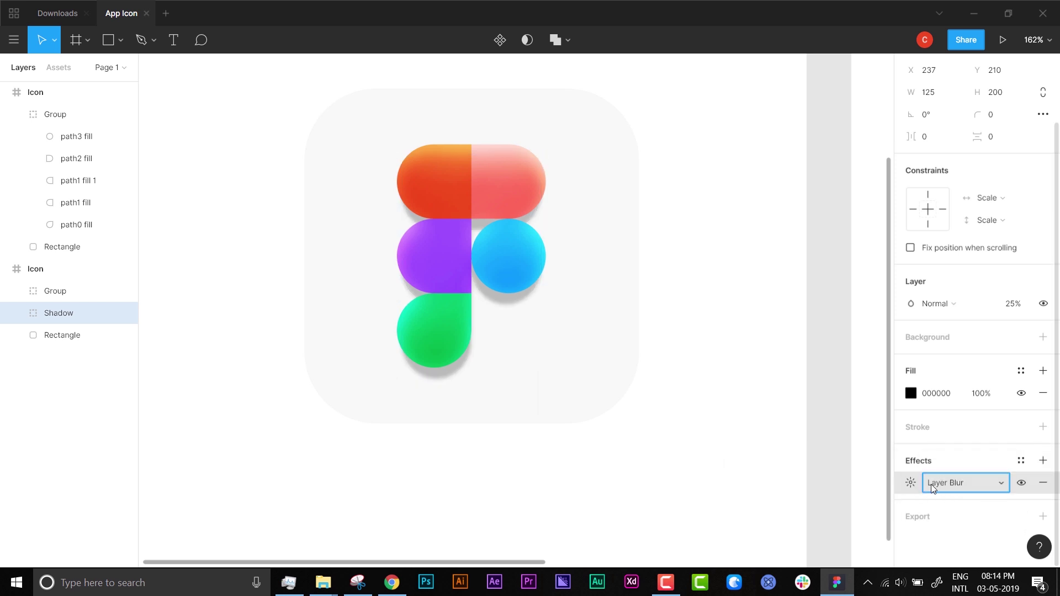
{"action": "left_click", "coordinate": [910, 483]}
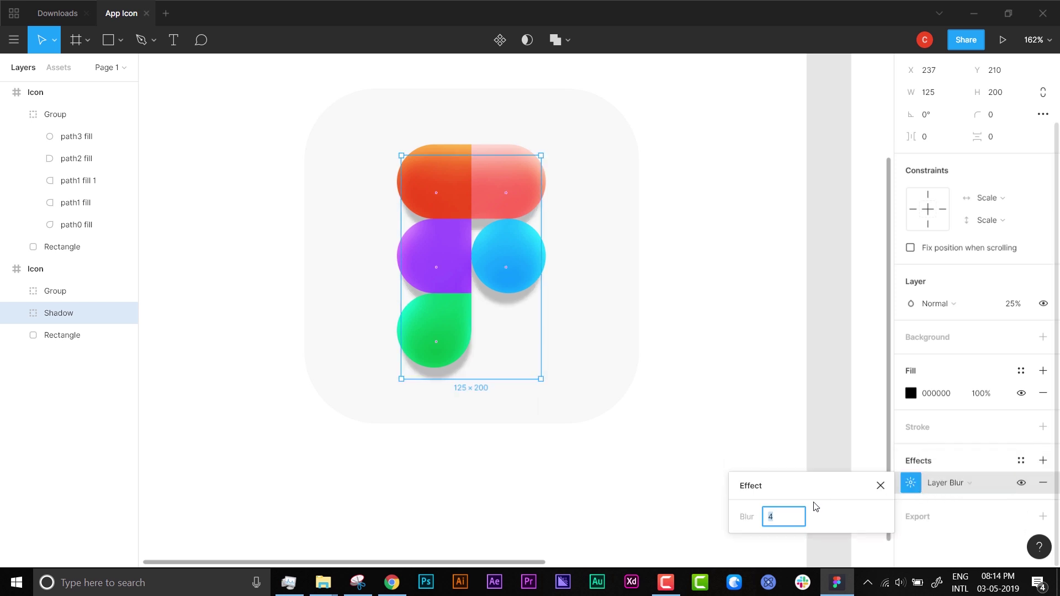
{"action": "type", "text": "10"}
{"action": "key", "text": "Return"}
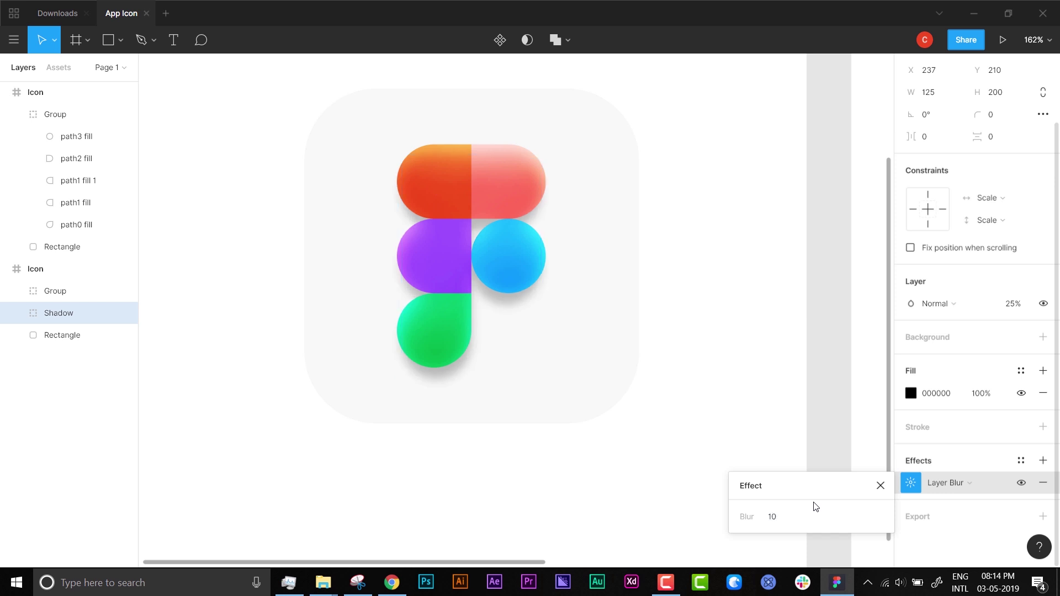
Set the Shadow group's layer blur to 8, deselect to check the icon, and select the Shadow group again.
{"action": "left_click", "coordinate": [776, 517]}
{"action": "type", "text": "8"}
{"action": "key", "text": "Return"}
{"action": "left_click", "coordinate": [680, 282]}
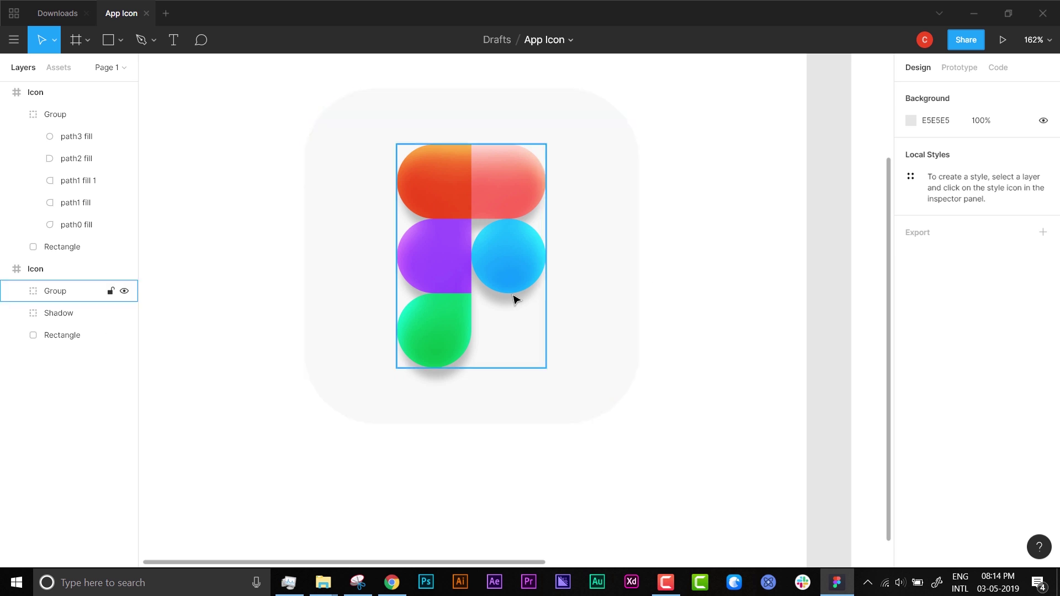
{"action": "left_click", "coordinate": [463, 369]}
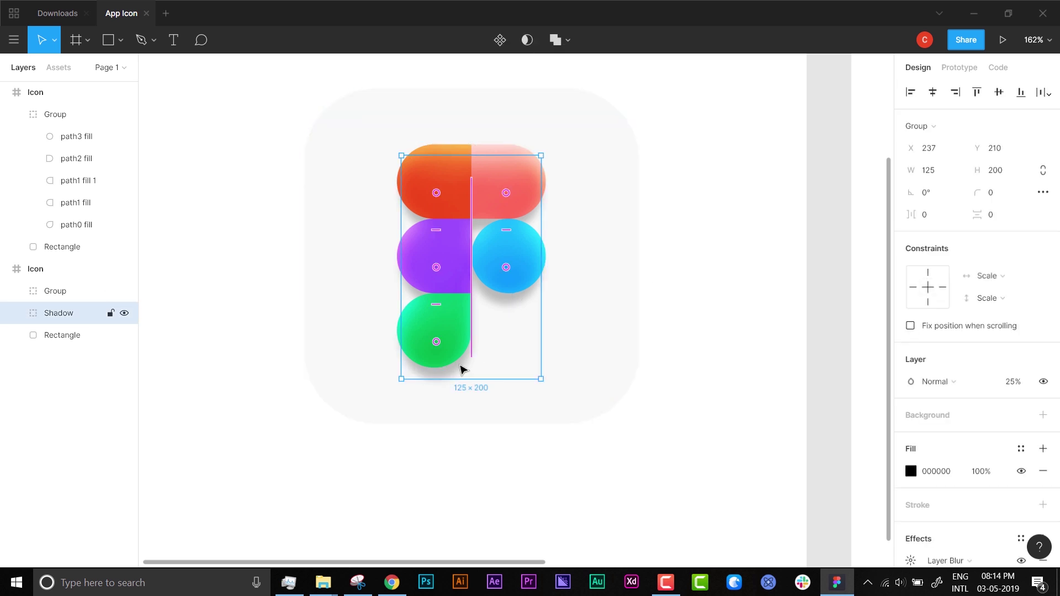
Nudge the Shadow group up to a Y position of 207.
{"action": "key", "text": "Up"}
{"action": "key", "text": "Up"}
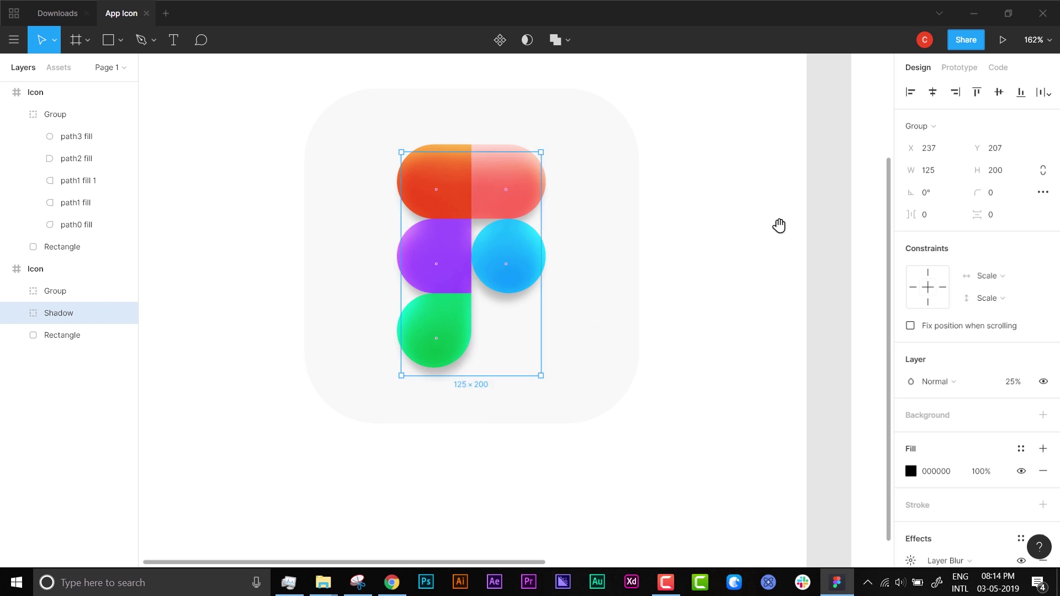
Copy the Shadow group into the other Icon frame and place it beneath the logo group in the layer order.
{"action": "scroll", "coordinate": [780, 224], "scroll_direction": "up", "scroll_amount": 4}
{"action": "scroll", "coordinate": [780, 224], "scroll_direction": "left", "scroll_amount": 5}
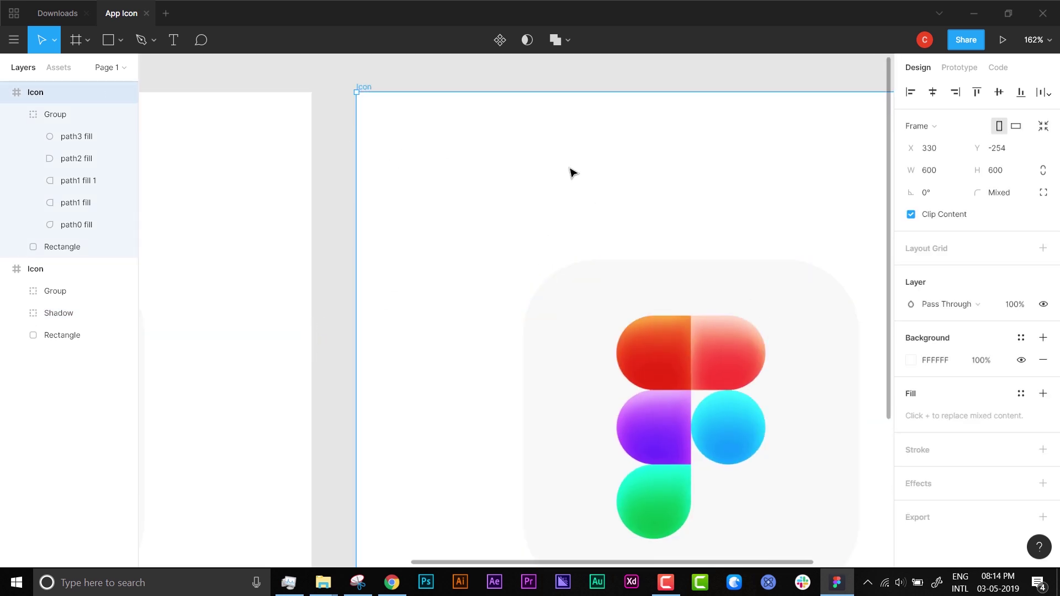
{"action": "key", "text": "ctrl+v"}
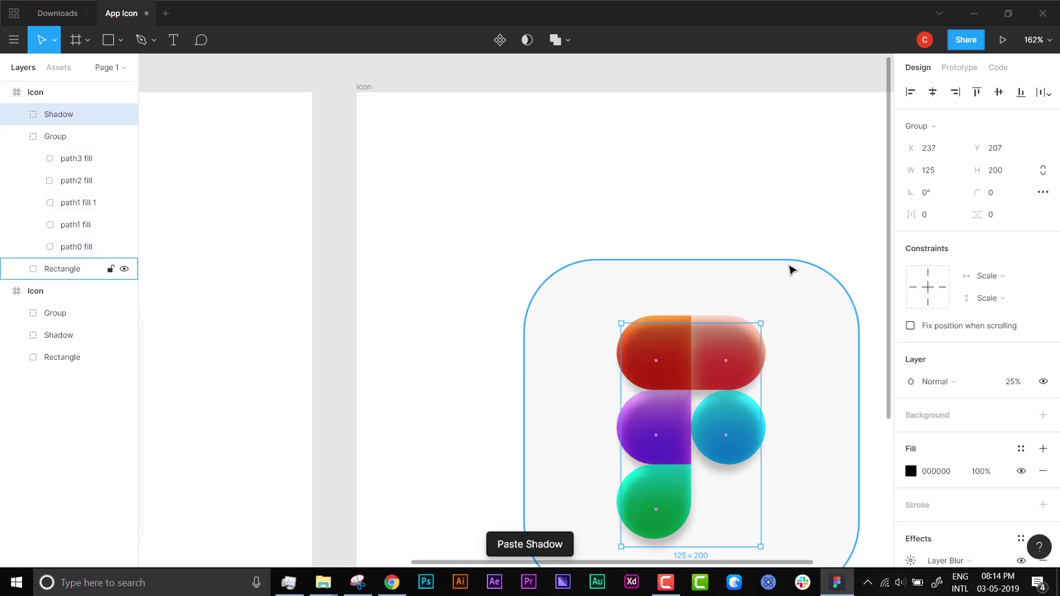
{"action": "left_click", "coordinate": [21, 136]}
{"action": "left_click_drag", "start_coordinate": [59, 125], "coordinate": [94, 161]}
{"action": "left_click", "coordinate": [605, 183]}
{"action": "scroll", "coordinate": [634, 406], "scroll_direction": "down", "scroll_amount": 3}
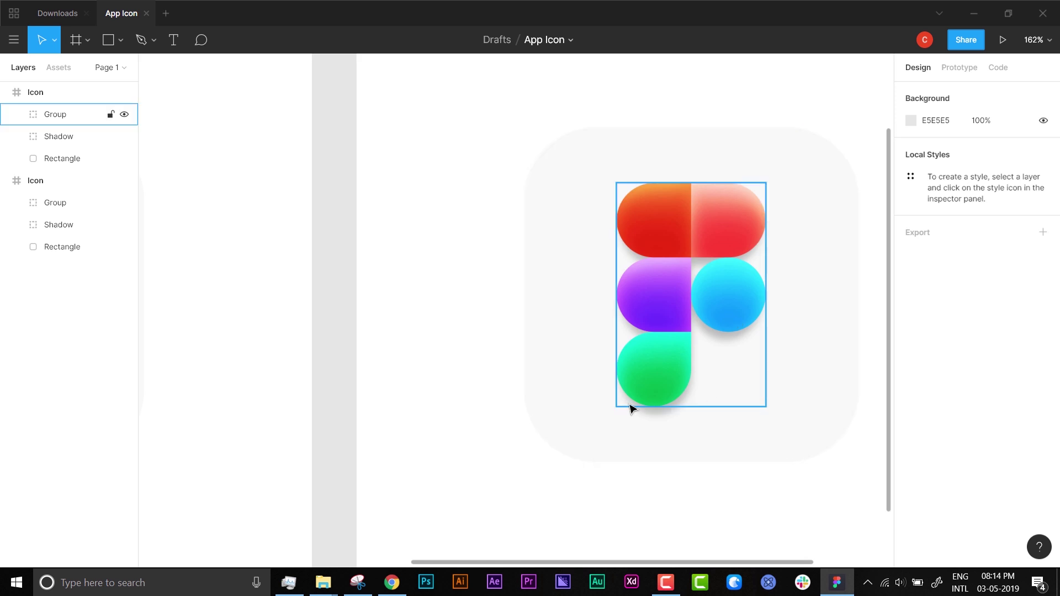
Change the fill of the first icon's rounded background rectangle from solid to a linear gradient.
{"action": "scroll", "coordinate": [372, 272], "scroll_direction": "right", "scroll_amount": 4}
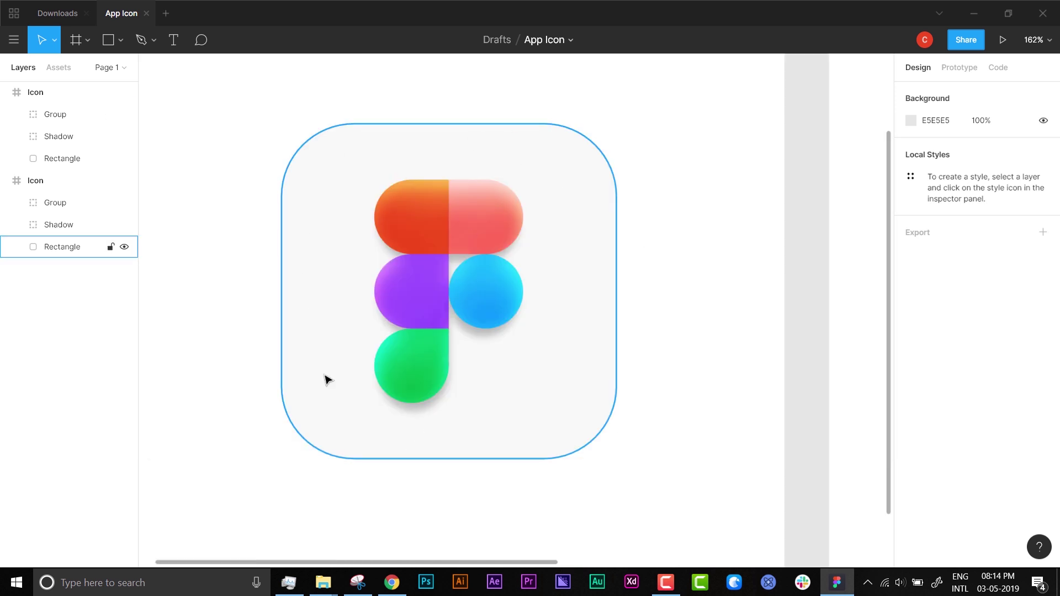
{"action": "left_click", "coordinate": [455, 154]}
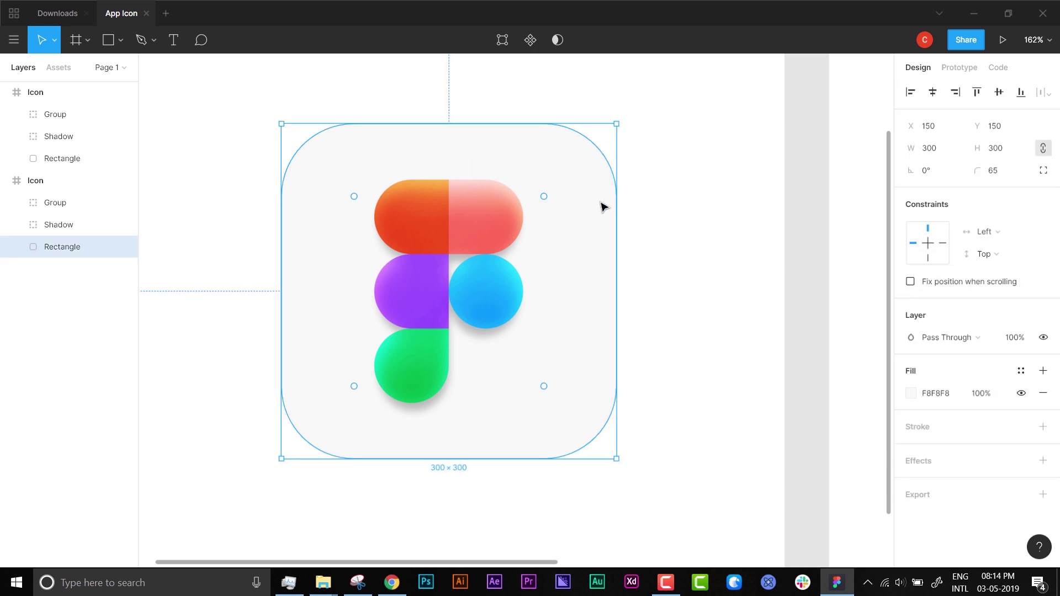
{"action": "left_click", "coordinate": [910, 393]}
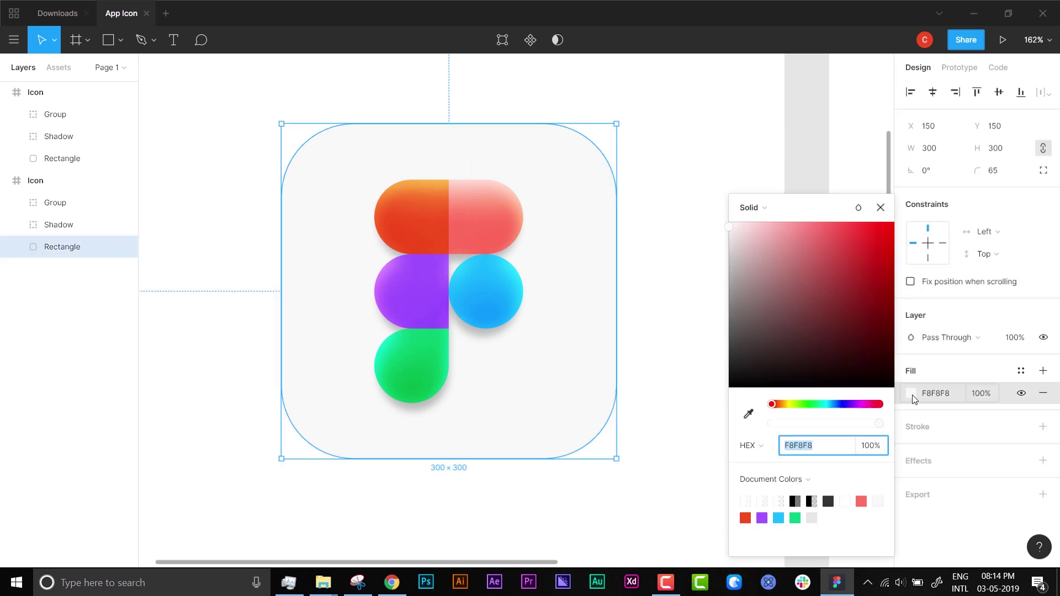
{"action": "left_click", "coordinate": [764, 213]}
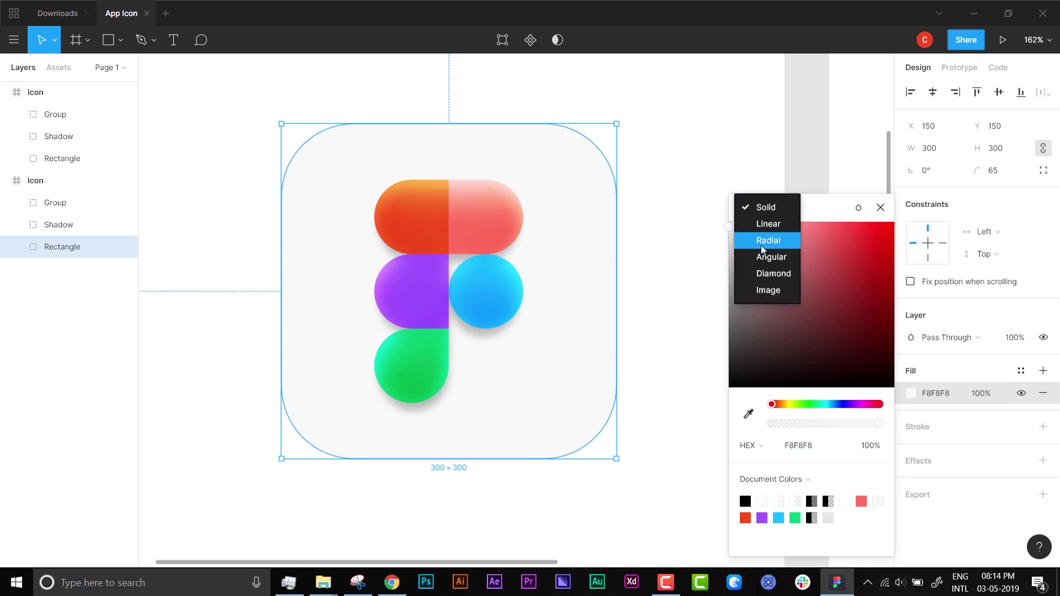
{"action": "left_click", "coordinate": [760, 226]}
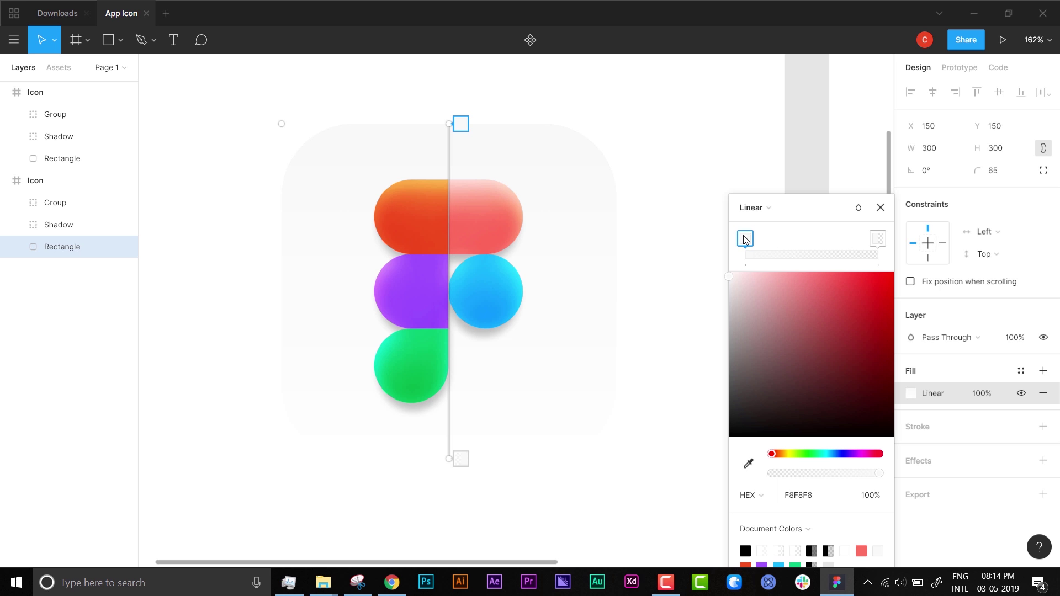
Set the colour of the background gradient's upper stop to 0085FF.
{"action": "left_click", "coordinate": [877, 240]}
{"action": "left_click", "coordinate": [745, 238]}
{"action": "left_click", "coordinate": [817, 445]}
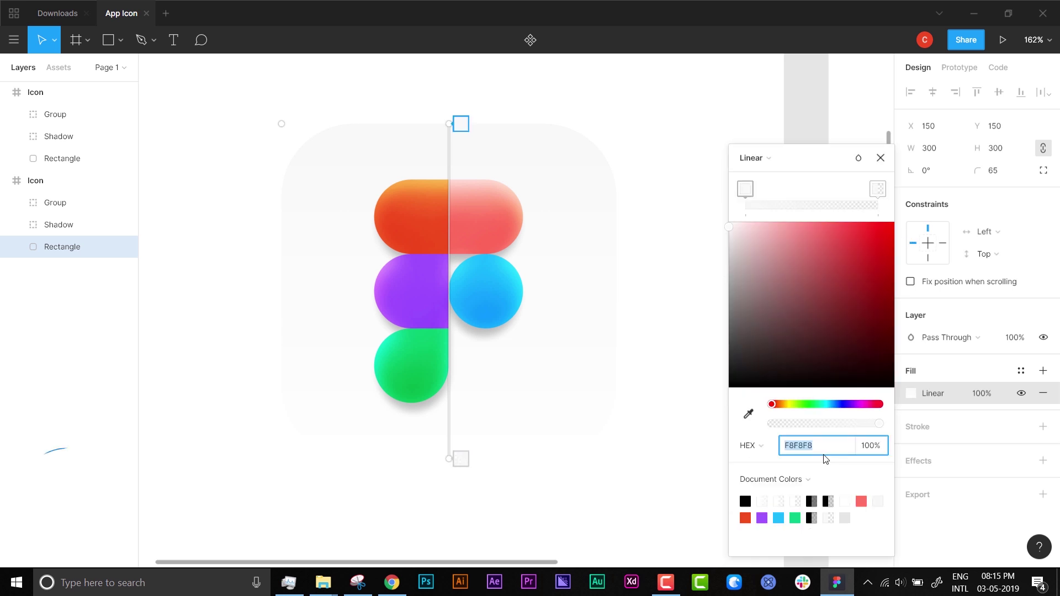
{"action": "type", "text": "0085"}
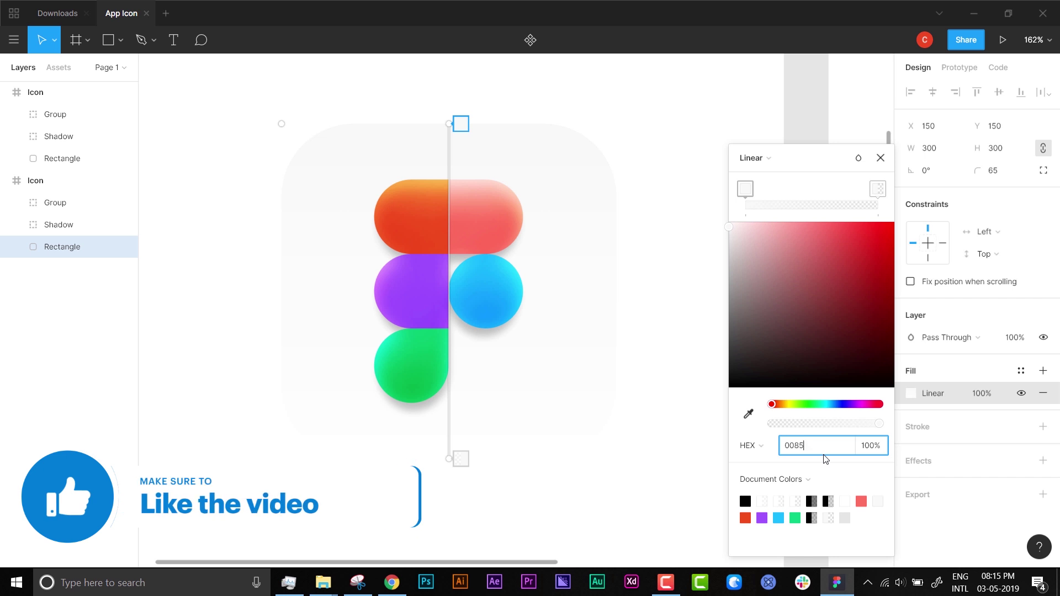
{"action": "type", "text": "ff"}
{"action": "key", "text": "Return"}
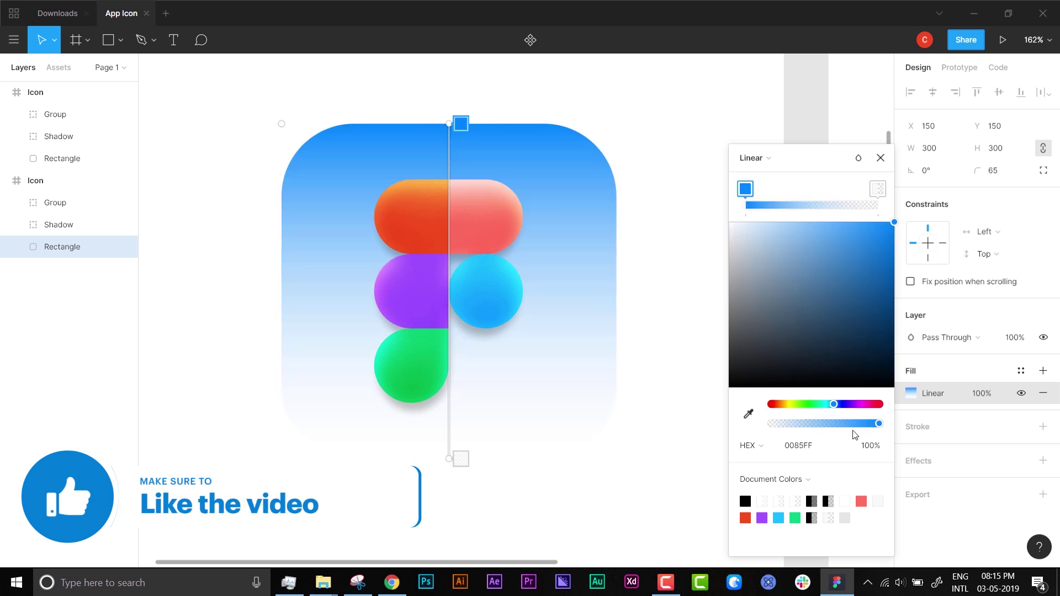
Set the background gradient's lower stop to 100% opacity and colour 001DB2, and close the colour picker.
{"action": "left_click", "coordinate": [879, 204]}
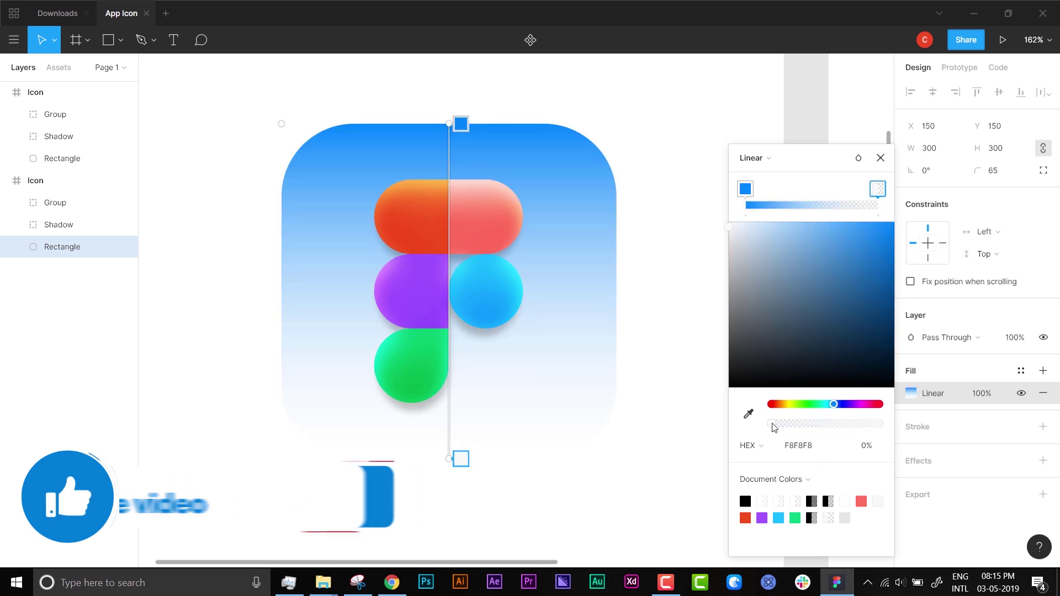
{"action": "left_click_drag", "start_coordinate": [859, 425], "coordinate": [911, 433]}
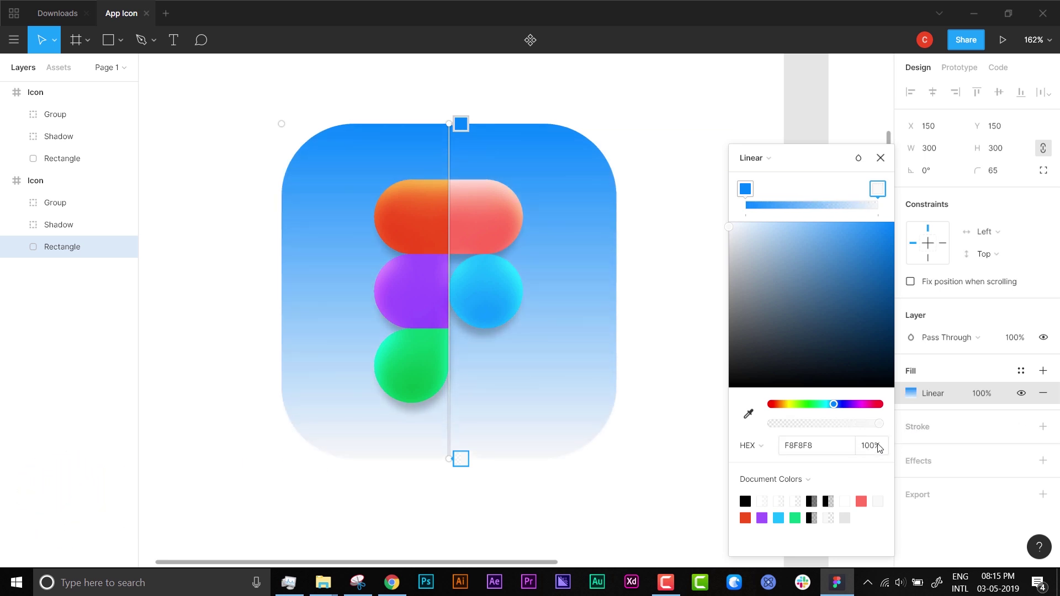
{"action": "left_click", "coordinate": [821, 449]}
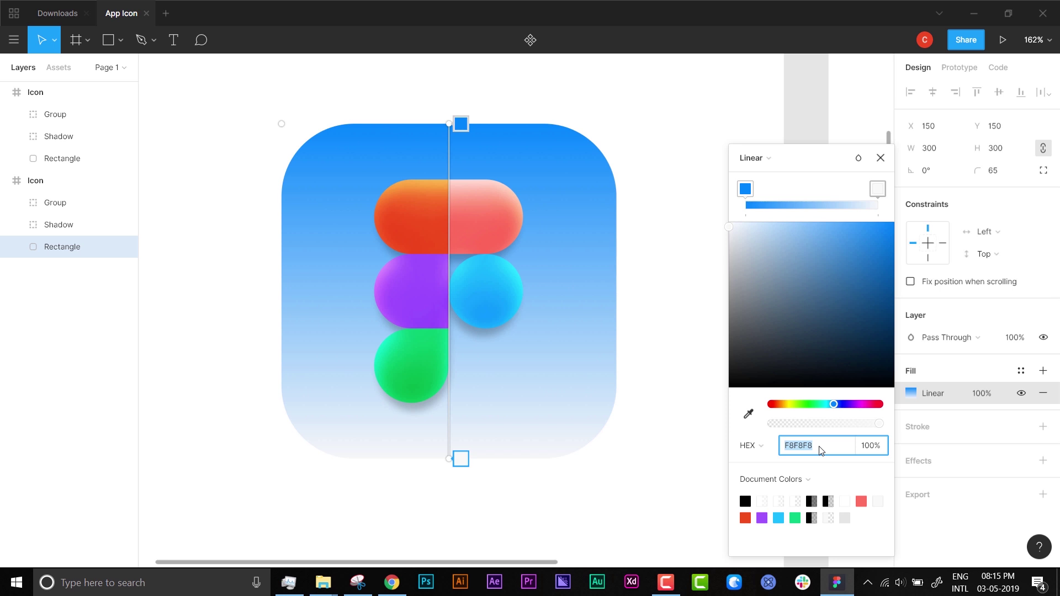
{"action": "type", "text": "00"}
{"action": "type", "text": "1DB2"}
{"action": "key", "text": "Return"}
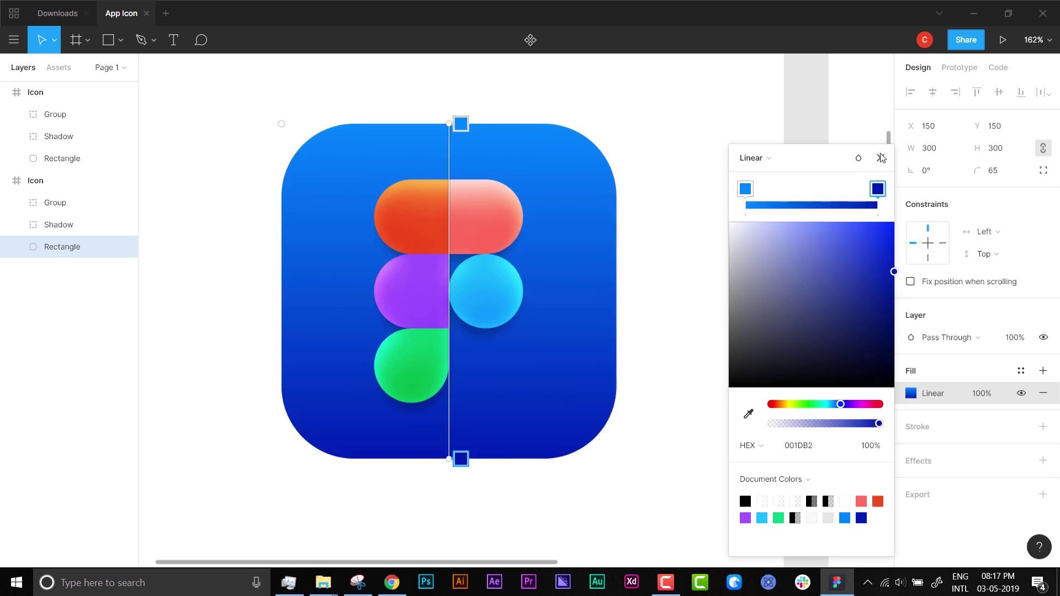
{"action": "left_click", "coordinate": [881, 158]}
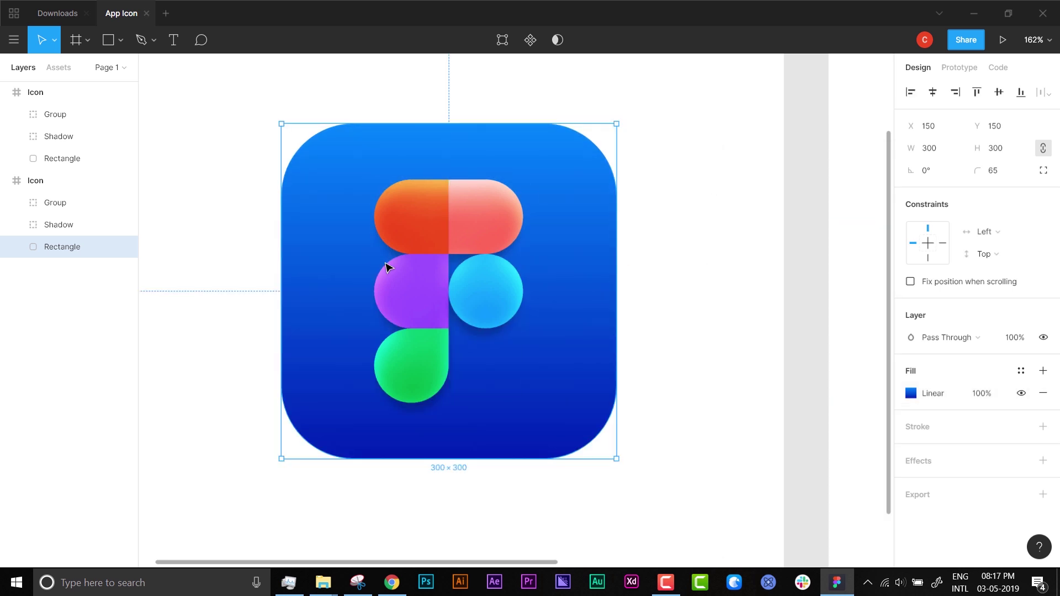
Set the blend mode of the Shadow group on the blue icon to Overlay and its opacity to 50%.
{"action": "left_click", "coordinate": [483, 341]}
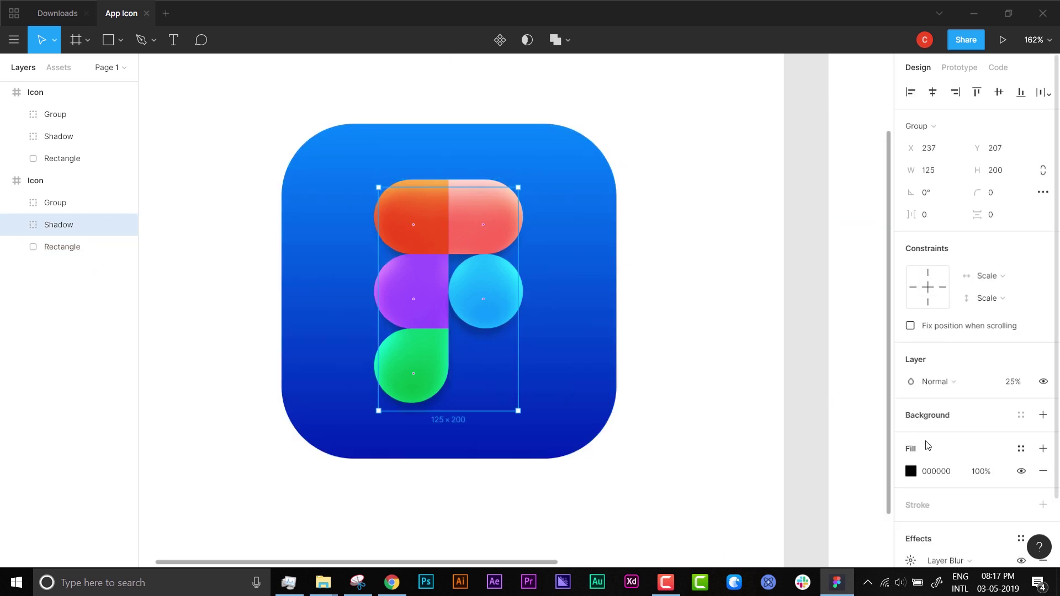
{"action": "left_click", "coordinate": [947, 381]}
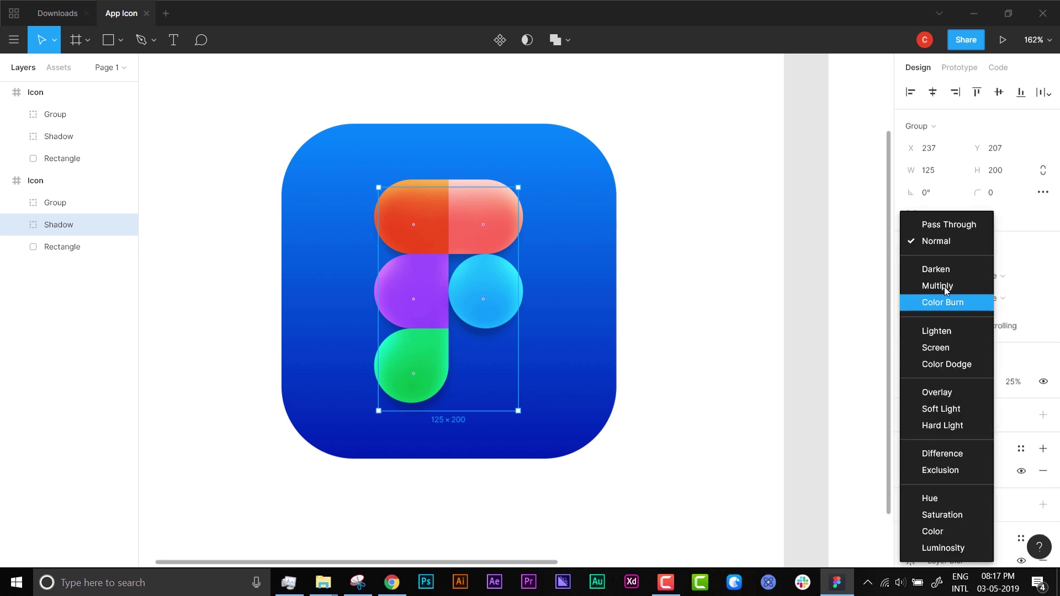
{"action": "left_click", "coordinate": [956, 397]}
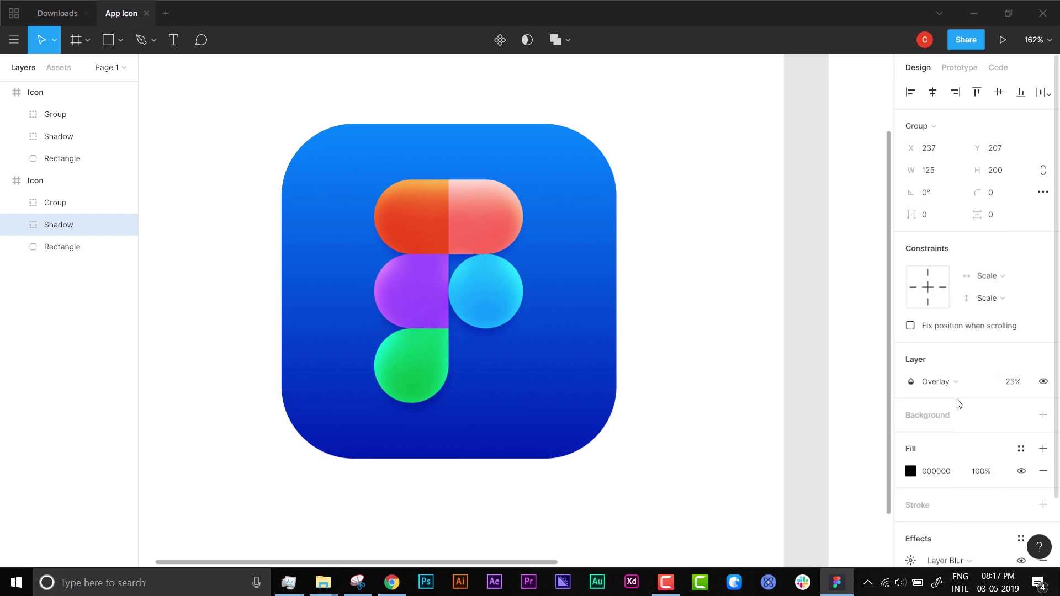
{"action": "left_click", "coordinate": [1014, 383]}
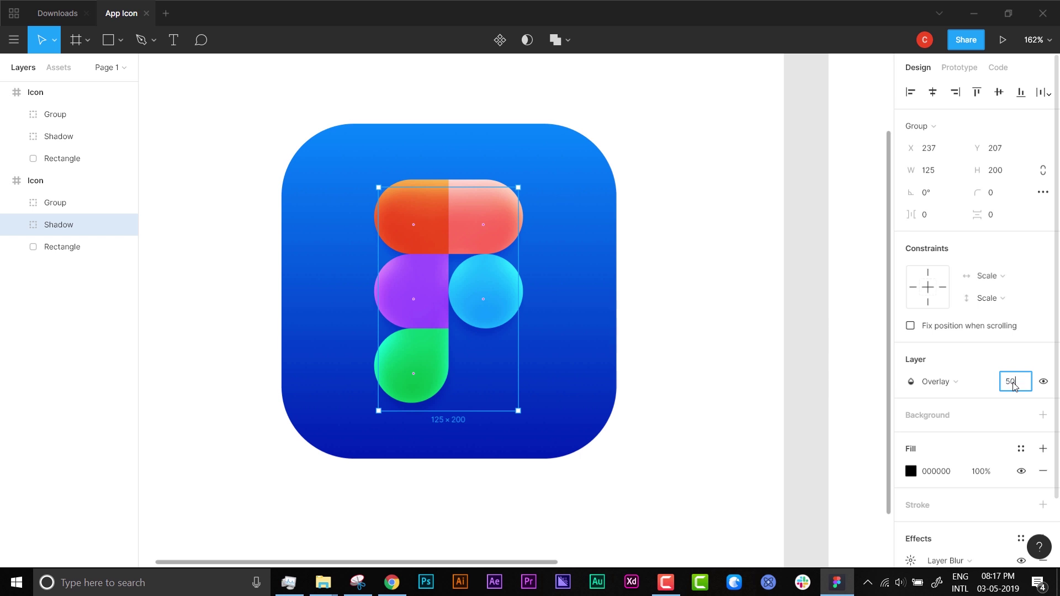
{"action": "type", "text": "50"}
{"action": "key", "text": "Return"}
{"action": "scroll", "coordinate": [821, 322], "scroll_direction": "down", "scroll_amount": 5}
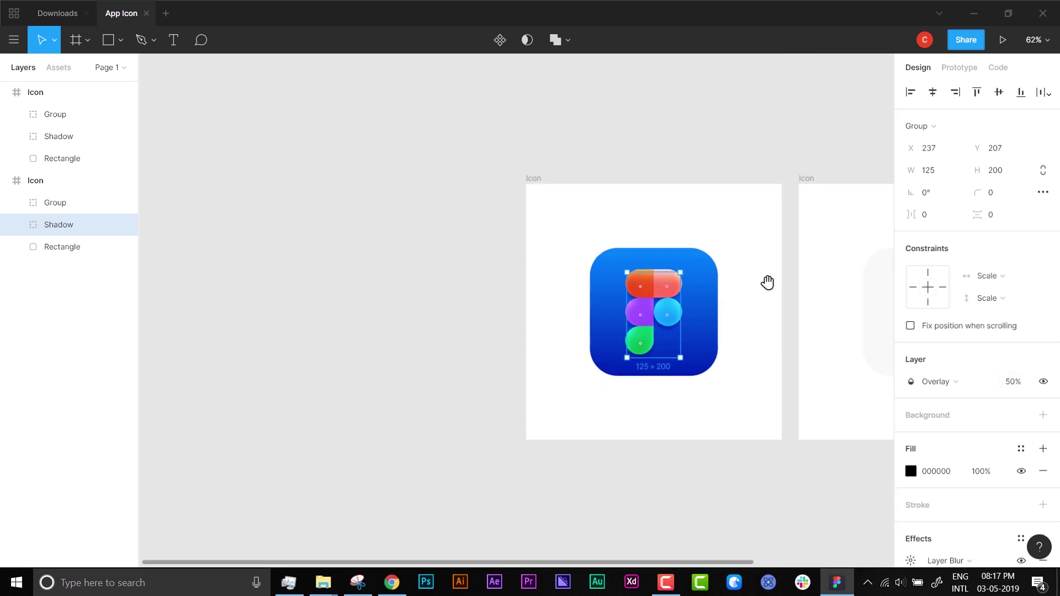
Copy the blue linear gradient fill from the first icon's background rectangle to the second icon's light grey rectangle.
{"action": "scroll", "coordinate": [768, 282], "scroll_direction": "right", "scroll_amount": 5}
{"action": "left_click", "coordinate": [501, 317]}
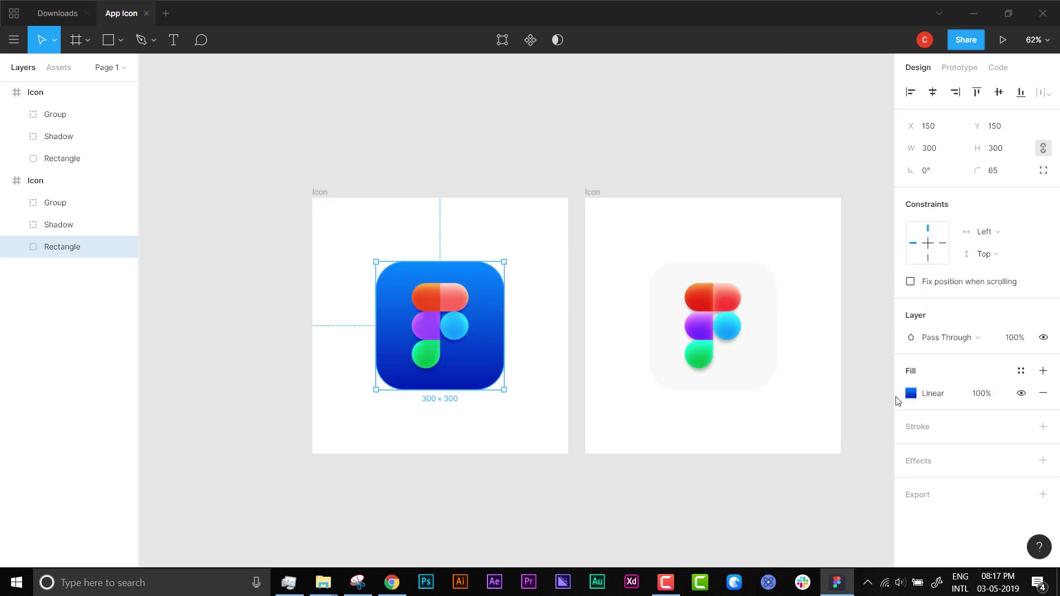
{"action": "left_click", "coordinate": [776, 329]}
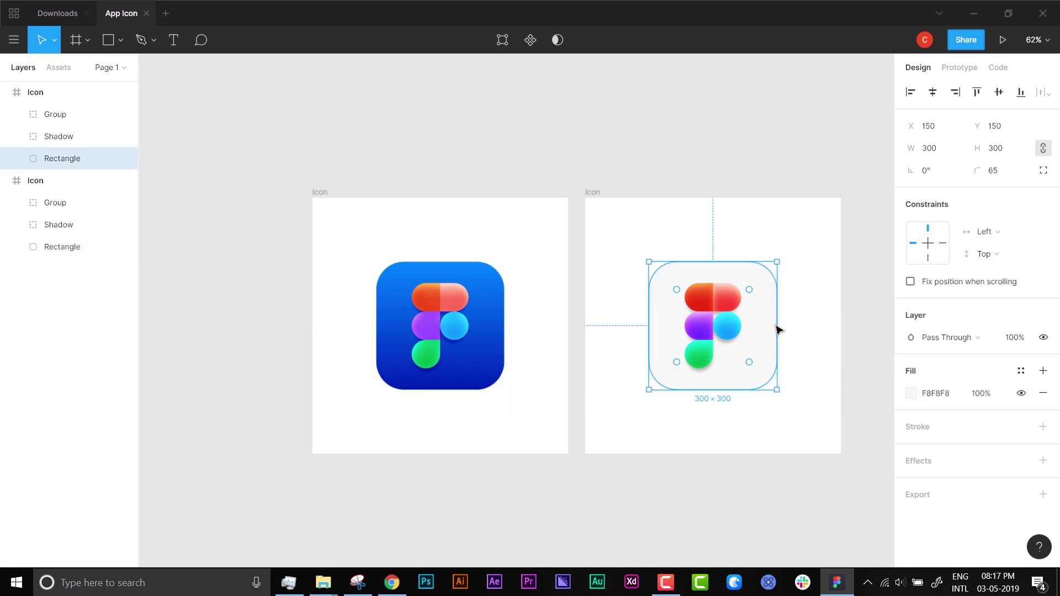
{"action": "key", "text": "ctrl+v"}
{"action": "left_click", "coordinate": [1043, 415]}
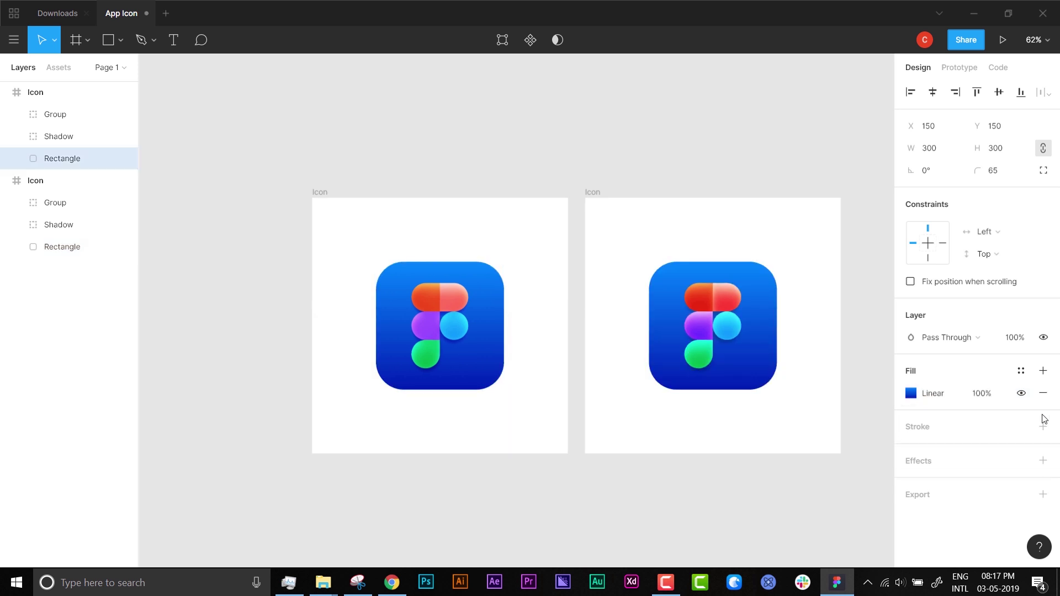
Set the second icon's Shadow group to Overlay blend mode with 50% opacity, and deselect it.
{"action": "scroll", "coordinate": [770, 335], "scroll_direction": "up", "scroll_amount": 3}
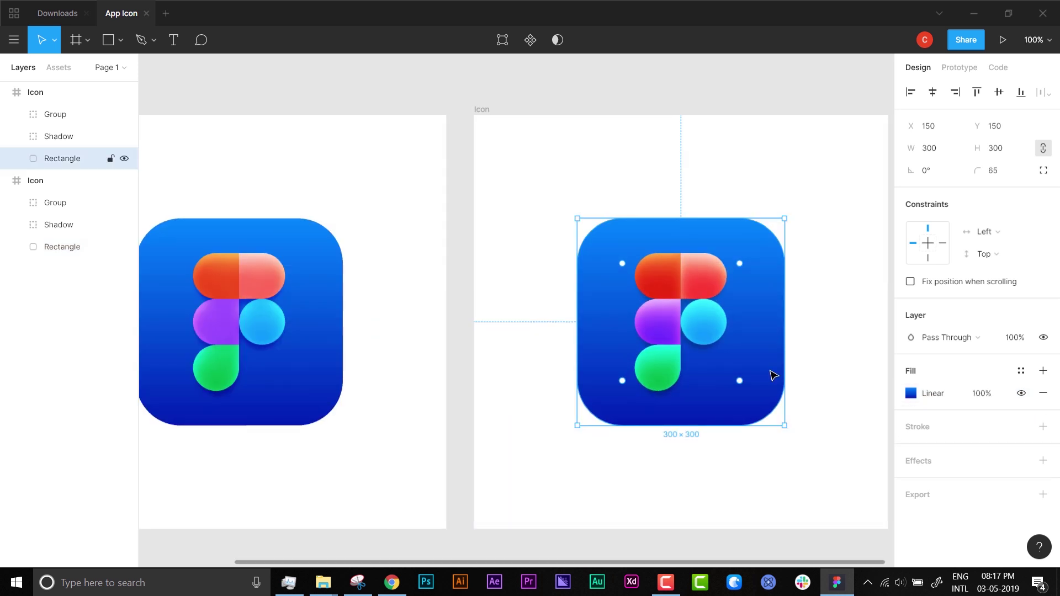
{"action": "left_click", "coordinate": [708, 355]}
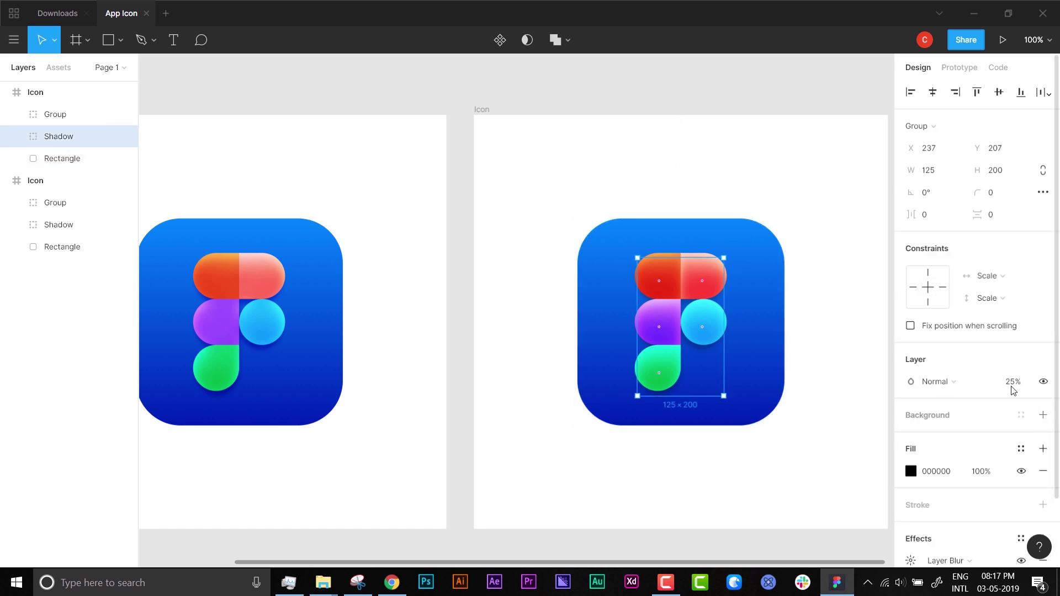
{"action": "left_click", "coordinate": [933, 381]}
{"action": "left_click", "coordinate": [937, 392]}
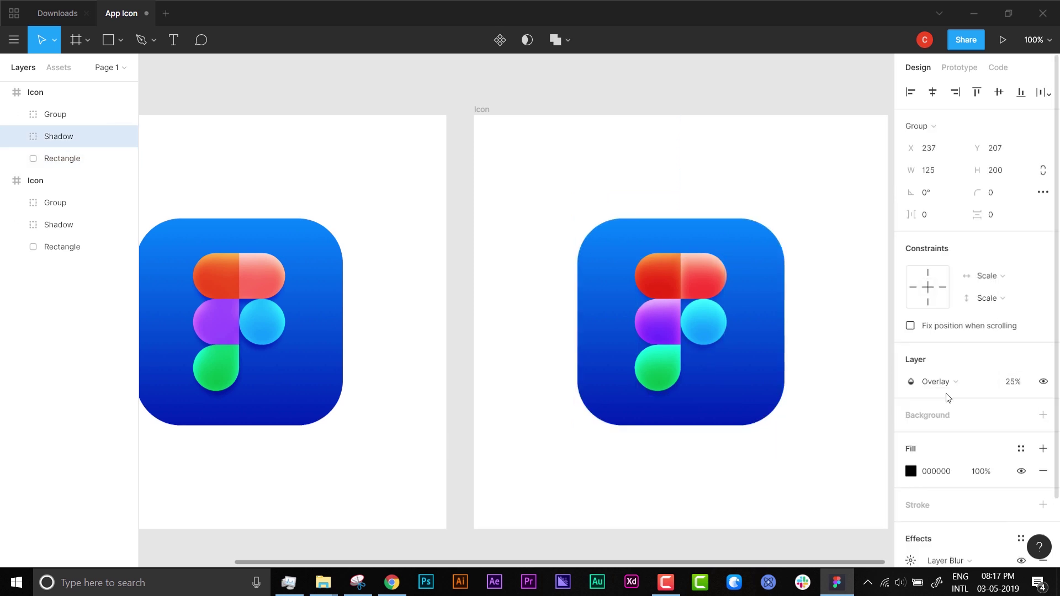
{"action": "left_click", "coordinate": [1019, 382]}
{"action": "type", "text": "50"}
{"action": "key", "text": "Return"}
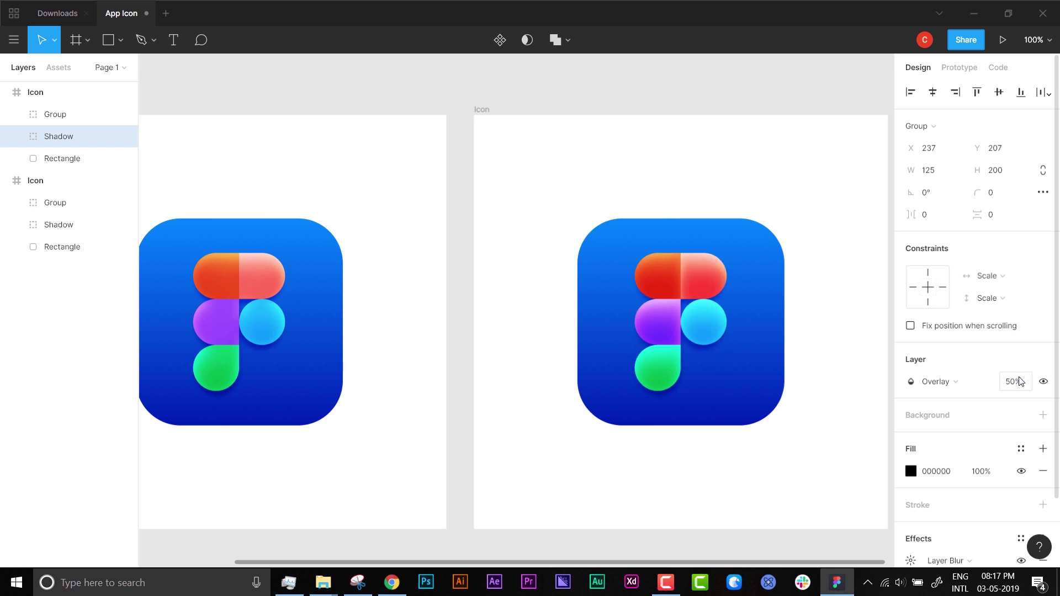
{"action": "left_click", "coordinate": [520, 218]}
Duplicate the first Icon frame beside the original at X -944, leaving a gap of about 34 px, and deselect it.
{"action": "scroll", "coordinate": [551, 171], "scroll_direction": "left", "scroll_amount": 2}
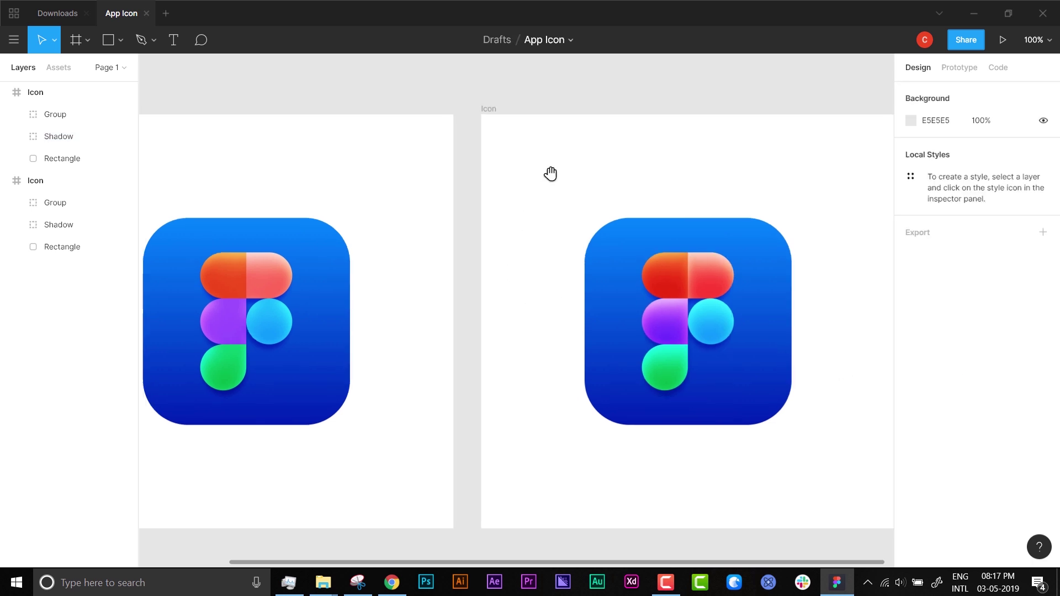
{"action": "left_click_drag", "start_coordinate": [319, 180], "coordinate": [532, 150]}
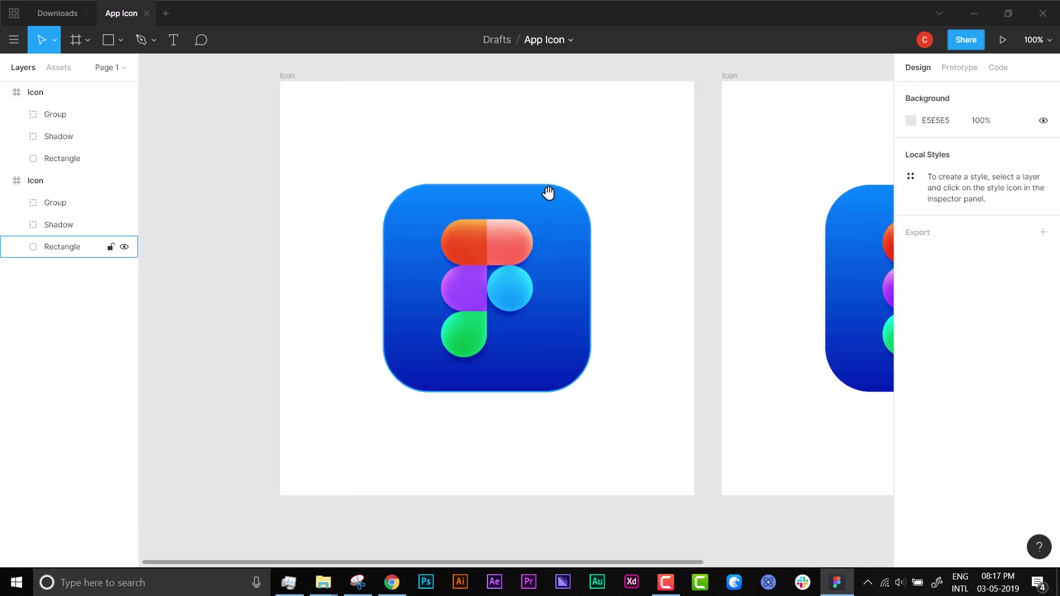
{"action": "scroll", "coordinate": [586, 215], "scroll_direction": "down", "scroll_amount": 3}
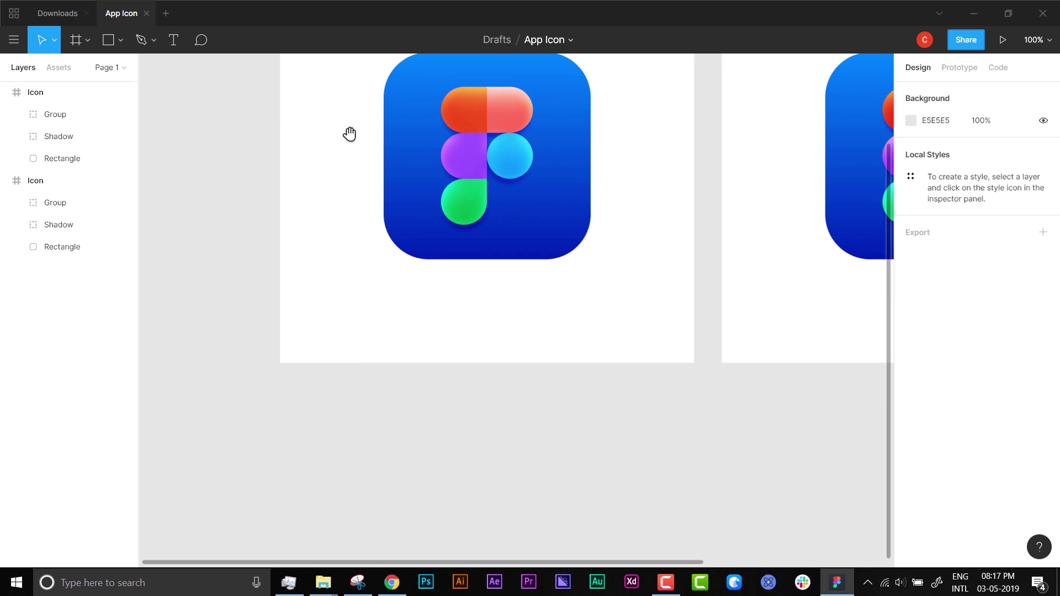
{"action": "left_click_drag", "start_coordinate": [350, 133], "coordinate": [474, 325]}
{"action": "left_click_drag", "start_coordinate": [415, 138], "coordinate": [362, 163]}
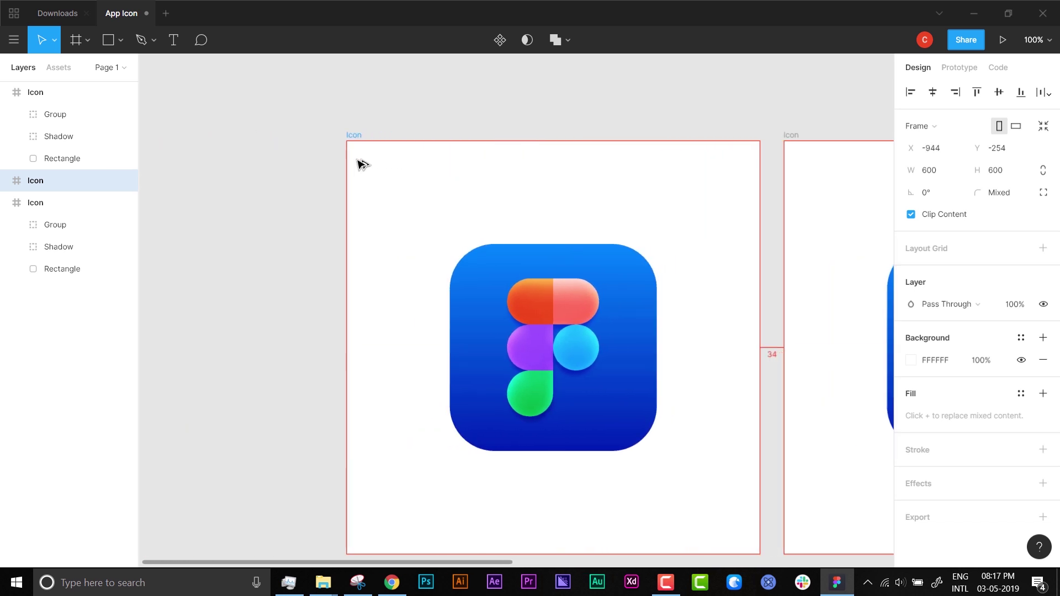
{"action": "left_click", "coordinate": [587, 116]}
Place a copy of the logo group on the empty canvas beside the duplicated icon frame, at X -1155, Y -54.
{"action": "left_click_drag", "start_coordinate": [762, 150], "coordinate": [533, 141]}
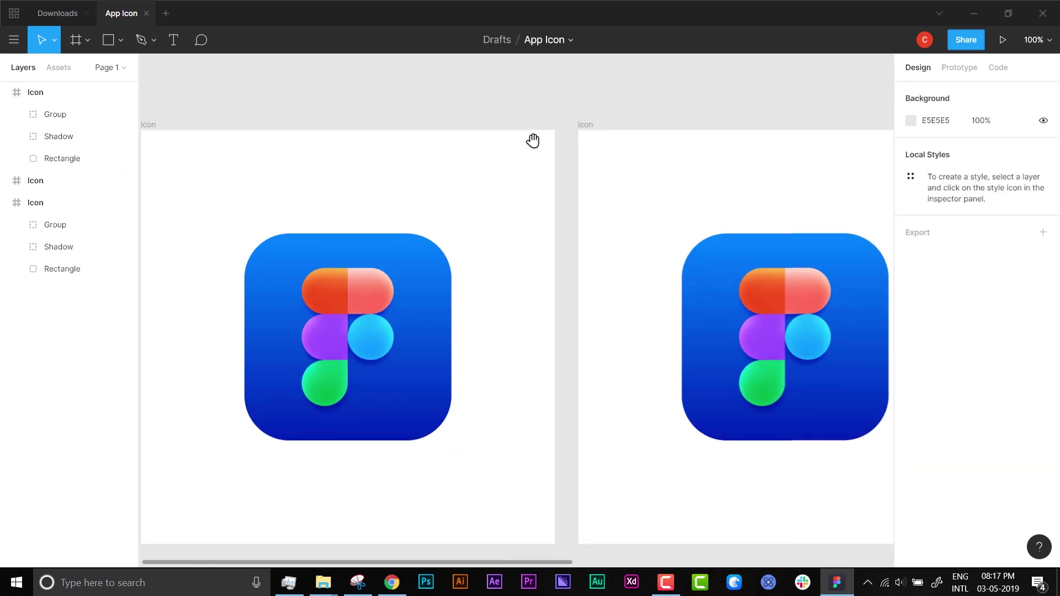
{"action": "scroll", "coordinate": [533, 141], "scroll_direction": "left", "scroll_amount": 4}
{"action": "left_click", "coordinate": [558, 294]}
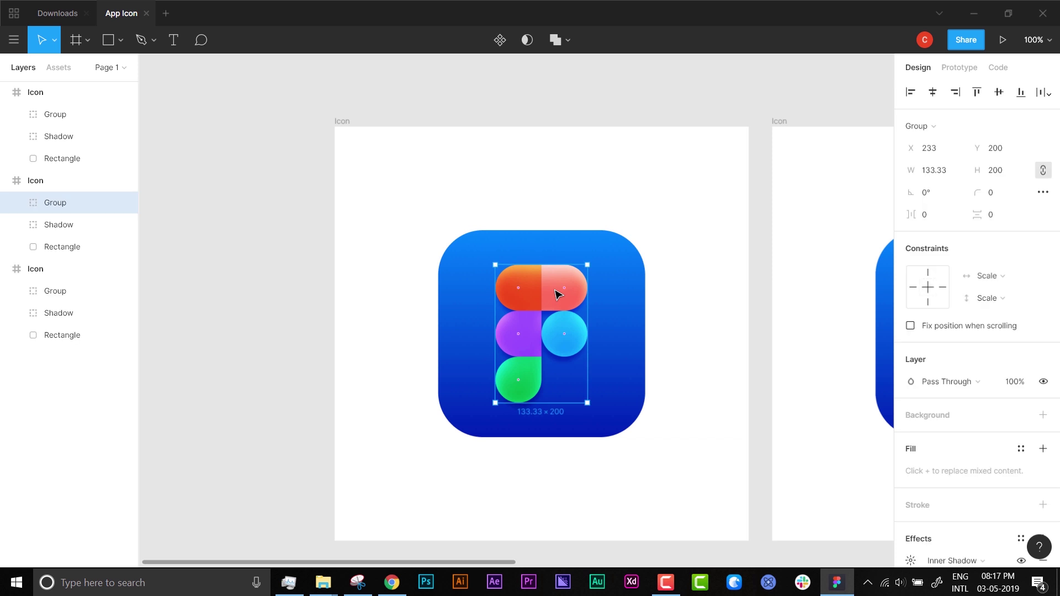
{"action": "left_click_drag", "start_coordinate": [557, 294], "coordinate": [253, 307]}
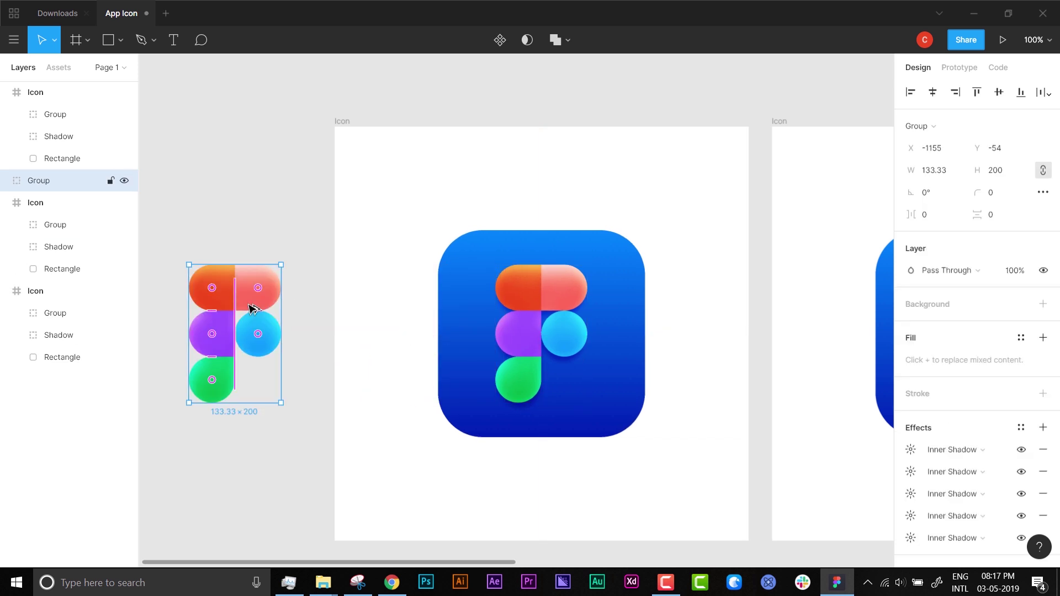
Remove all the inner shadow effects from the copied logo group.
{"action": "left_click", "coordinate": [1043, 450]}
{"action": "left_click", "coordinate": [1043, 450]}
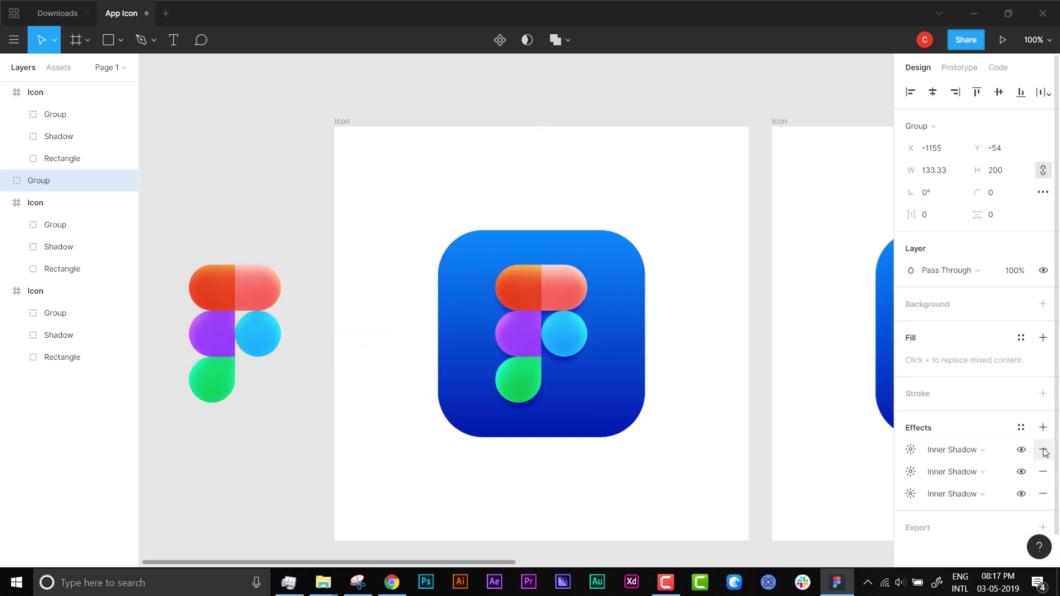
{"action": "left_click", "coordinate": [1043, 450]}
{"action": "left_click", "coordinate": [1043, 450]}
{"action": "left_click", "coordinate": [1043, 450]}
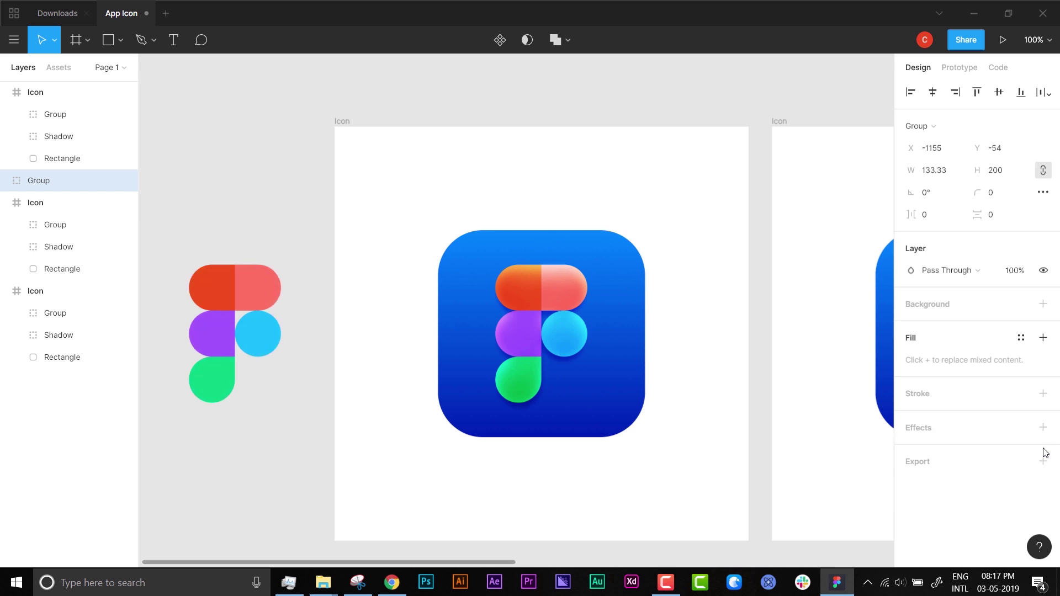
Try a red gradient on the duplicated icon's background rectangle, sampling stops FF7262 and F24E1E from the flat logo copy.
{"action": "left_click", "coordinate": [473, 277]}
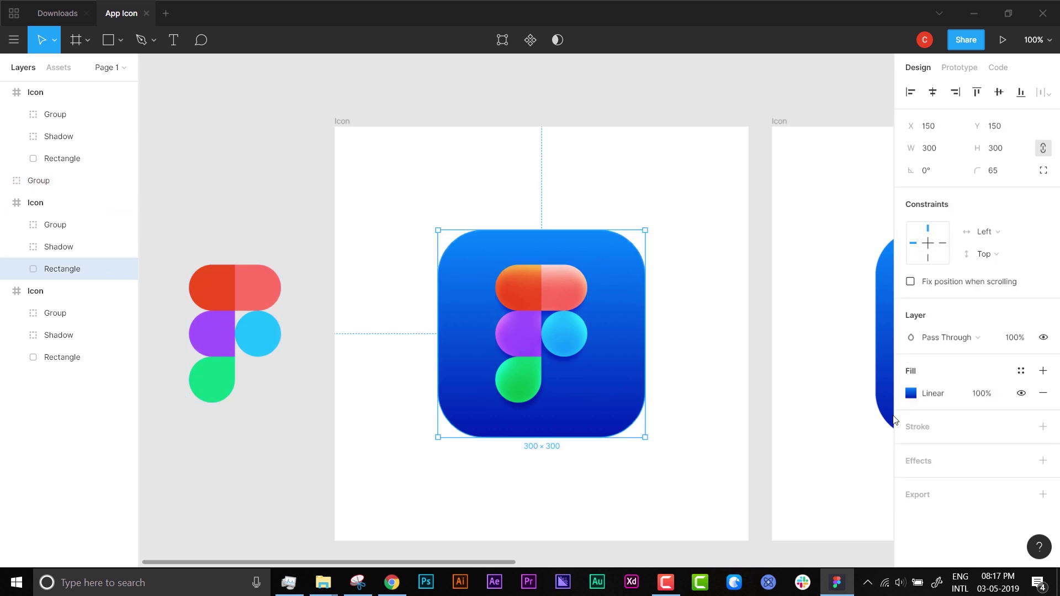
{"action": "left_click", "coordinate": [911, 393]}
{"action": "left_click", "coordinate": [746, 190]}
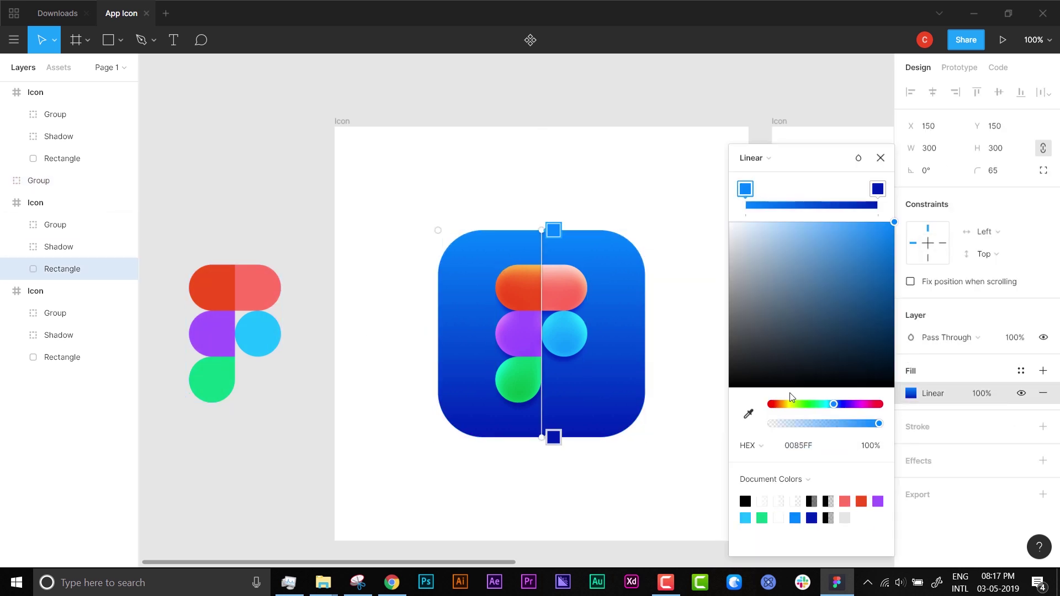
{"action": "left_click", "coordinate": [747, 415]}
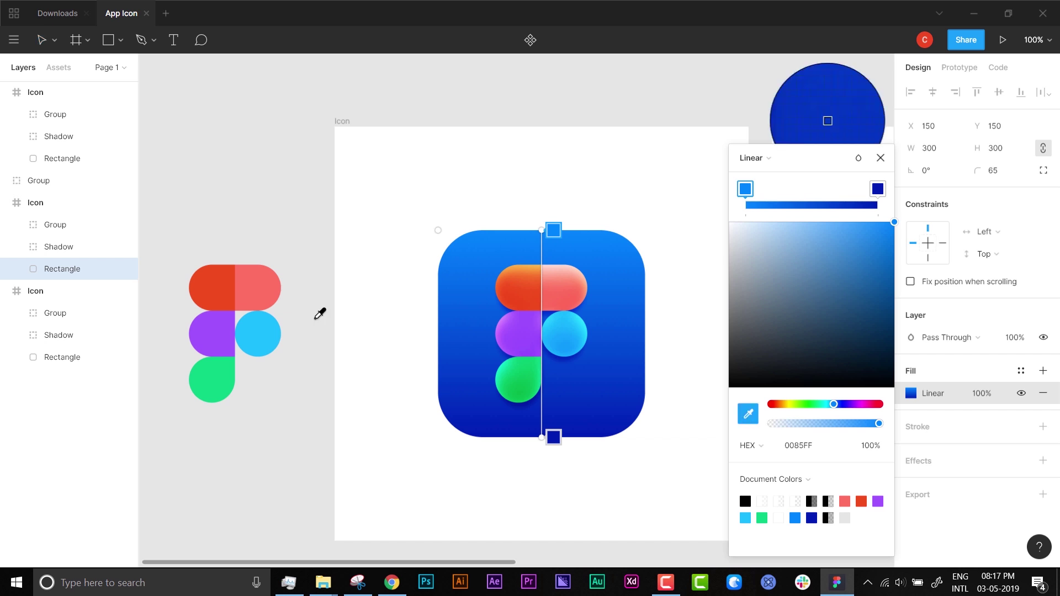
{"action": "left_click", "coordinate": [271, 283]}
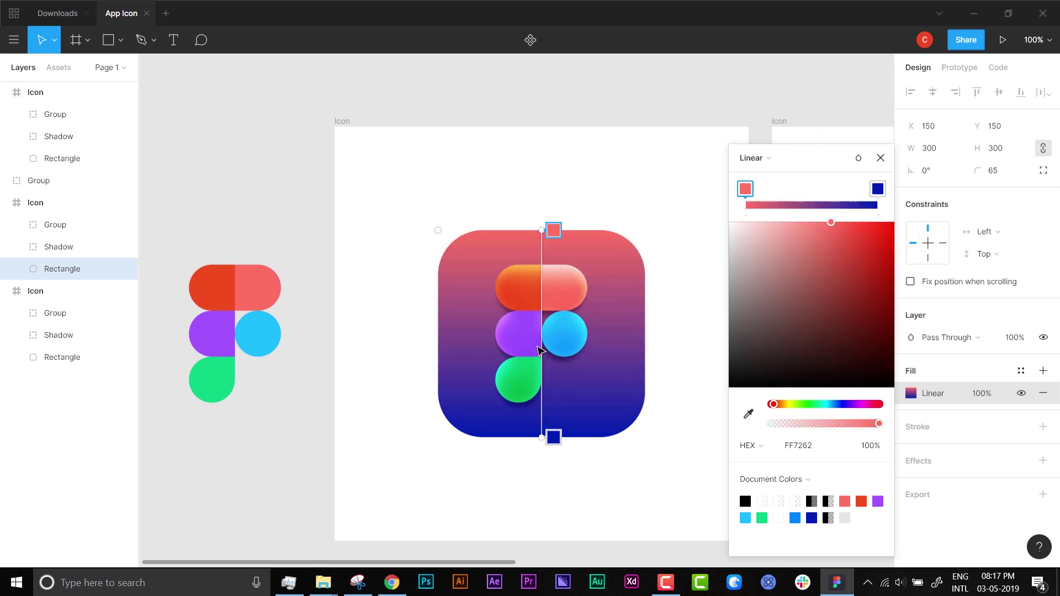
{"action": "left_click", "coordinate": [877, 190]}
{"action": "left_click", "coordinate": [749, 414]}
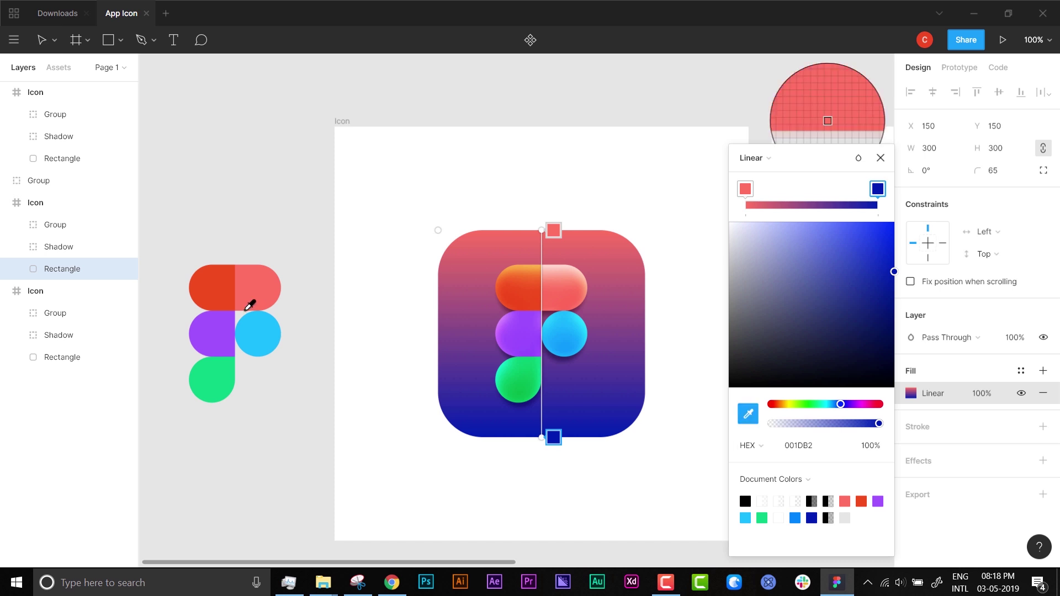
{"action": "left_click", "coordinate": [226, 288]}
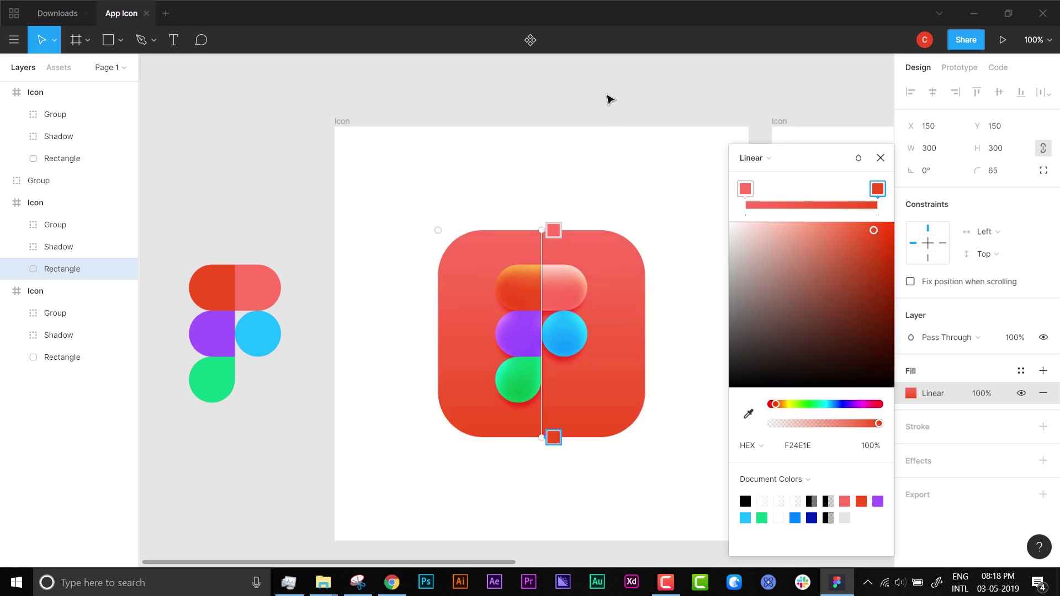
Undo both gradient stop colour changes on the duplicated icon's background rectangle and deselect it.
{"action": "key", "text": "ctrl+z"}
{"action": "key", "text": "ctrl+z"}
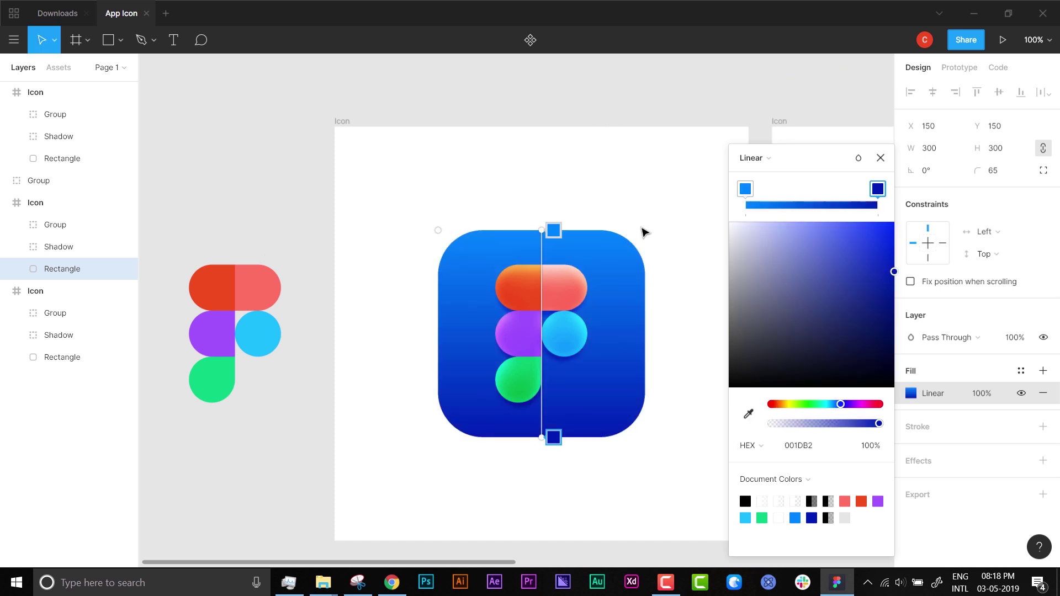
{"action": "left_click", "coordinate": [881, 158]}
{"action": "left_click", "coordinate": [620, 114]}
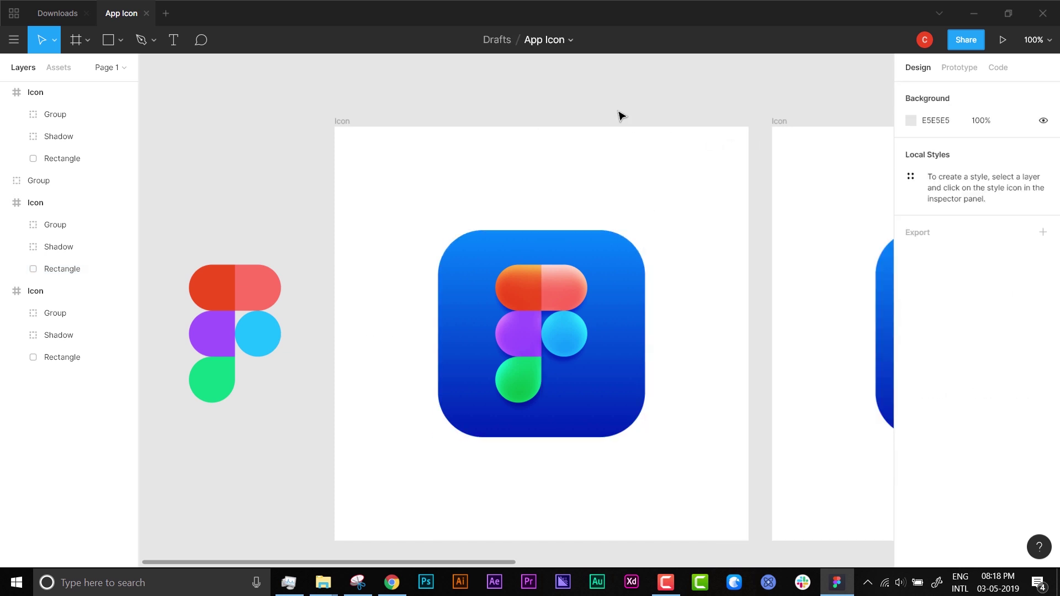
Sample the icon's blue for the duplicated frame's background, lighten it to pale blue EFF6FF, and deselect the frame.
{"action": "left_click", "coordinate": [346, 122]}
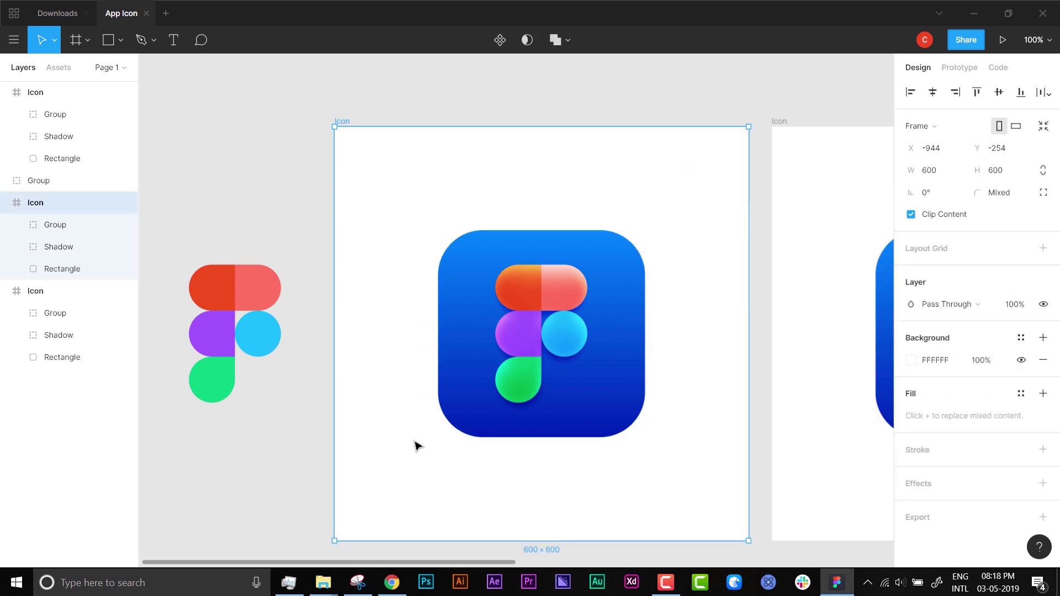
{"action": "left_click", "coordinate": [911, 360]}
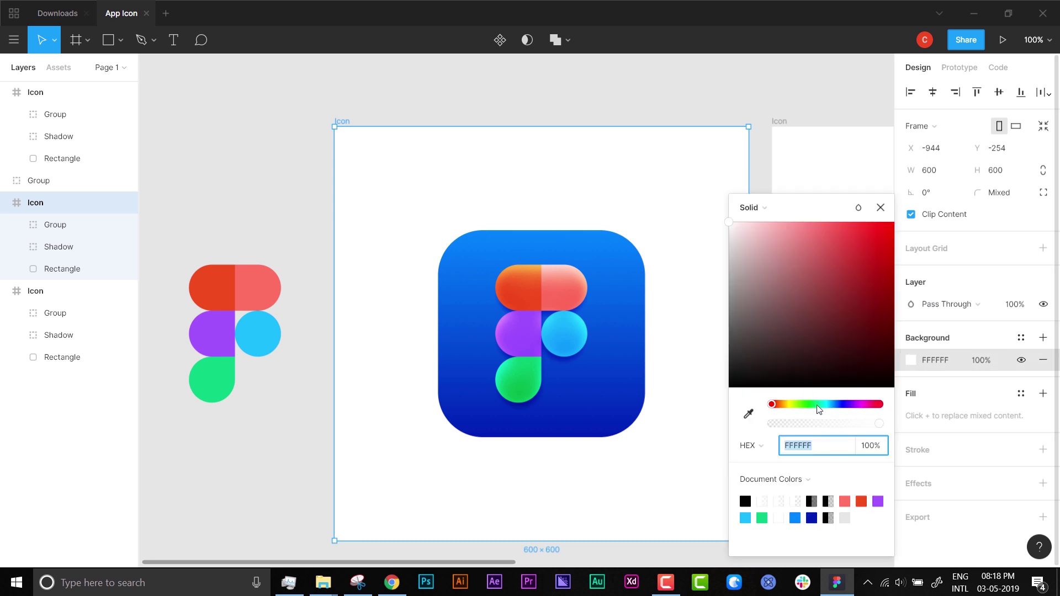
{"action": "left_click", "coordinate": [748, 413]}
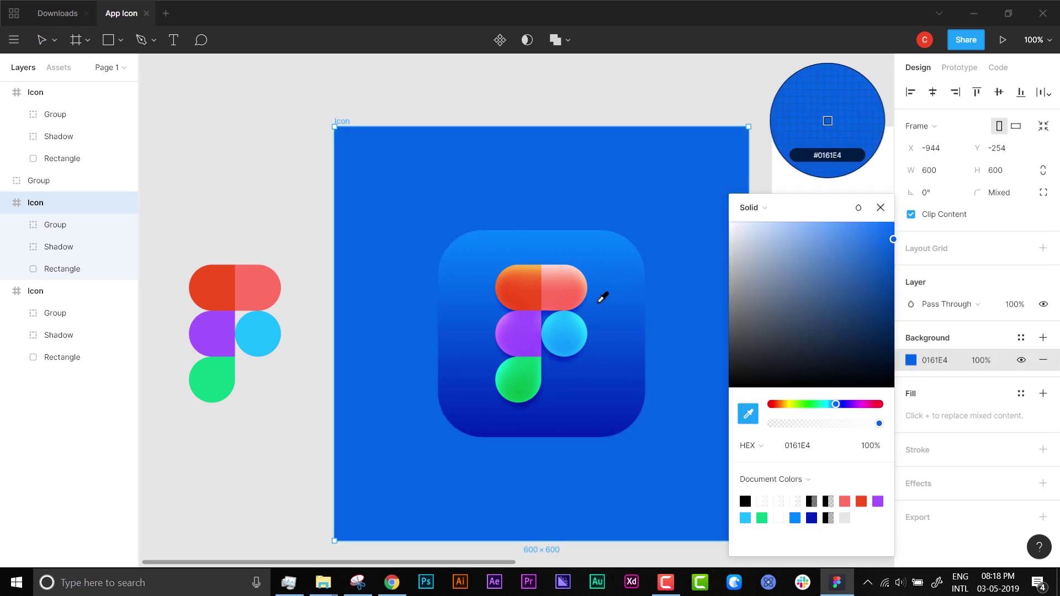
{"action": "left_click", "coordinate": [599, 296]}
{"action": "left_click", "coordinate": [774, 221]}
{"action": "left_click_drag", "start_coordinate": [771, 220], "coordinate": [739, 204]}
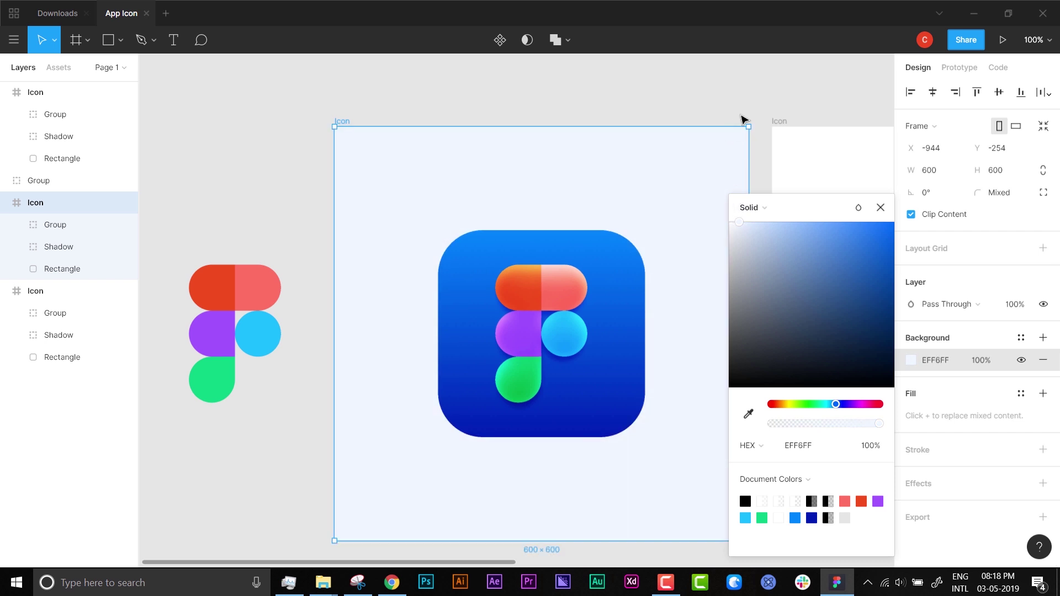
{"action": "left_click", "coordinate": [746, 111]}
{"action": "left_click_drag", "start_coordinate": [759, 95], "coordinate": [547, 65]}
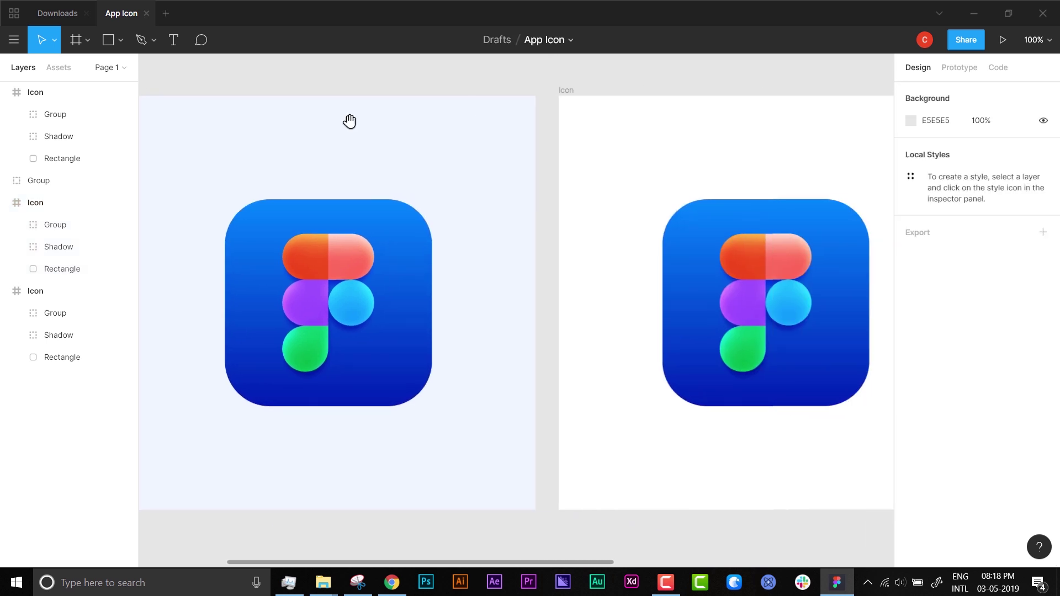
{"action": "left_click_drag", "start_coordinate": [245, 90], "coordinate": [382, 95]}
{"action": "left_click", "coordinate": [272, 96]}
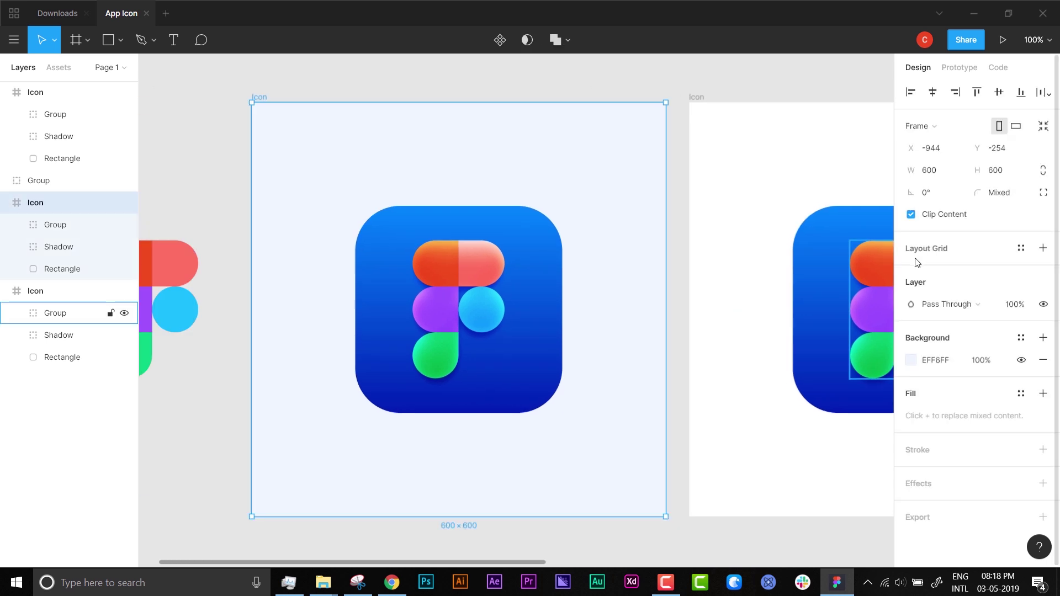
{"action": "left_click", "coordinate": [911, 360]}
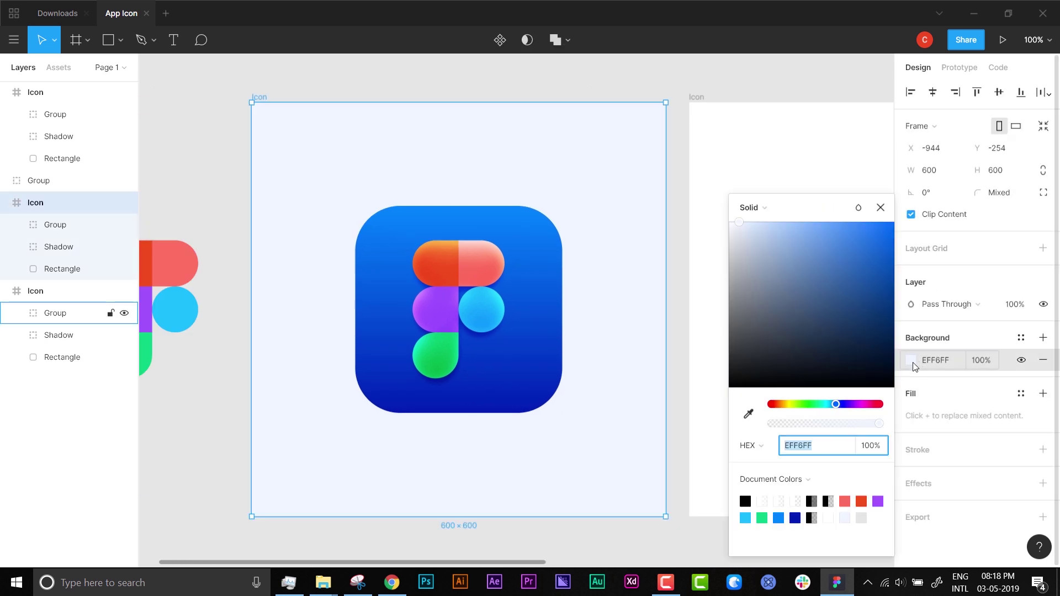
{"action": "left_click", "coordinate": [763, 208]}
{"action": "left_click", "coordinate": [803, 156]}
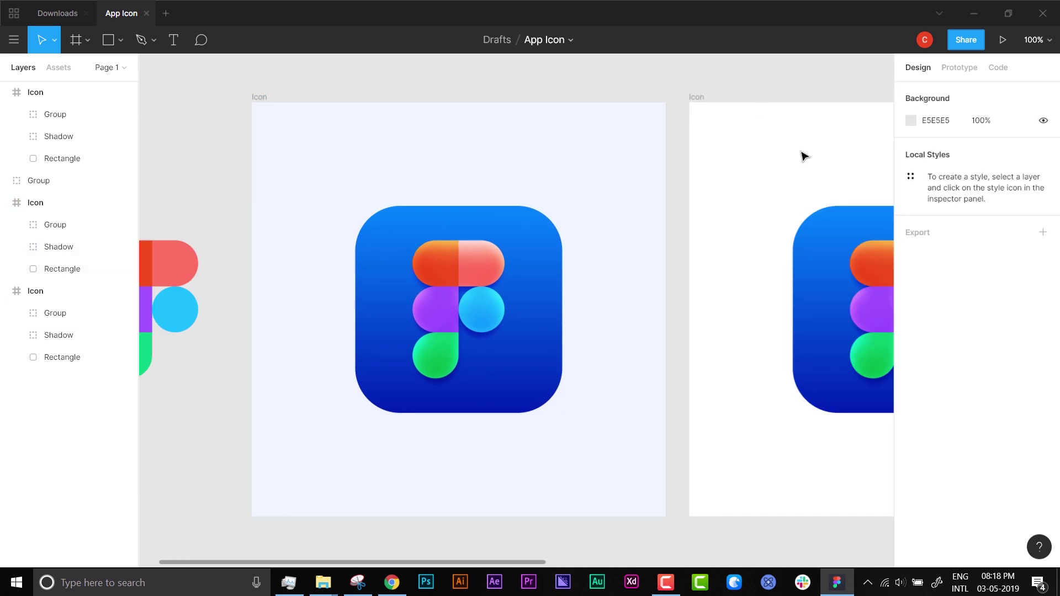
Add a drop shadow with Y offset 25 and blur 40 to the middle icon's blue background rectangle.
{"action": "left_click_drag", "start_coordinate": [724, 163], "coordinate": [347, 166]}
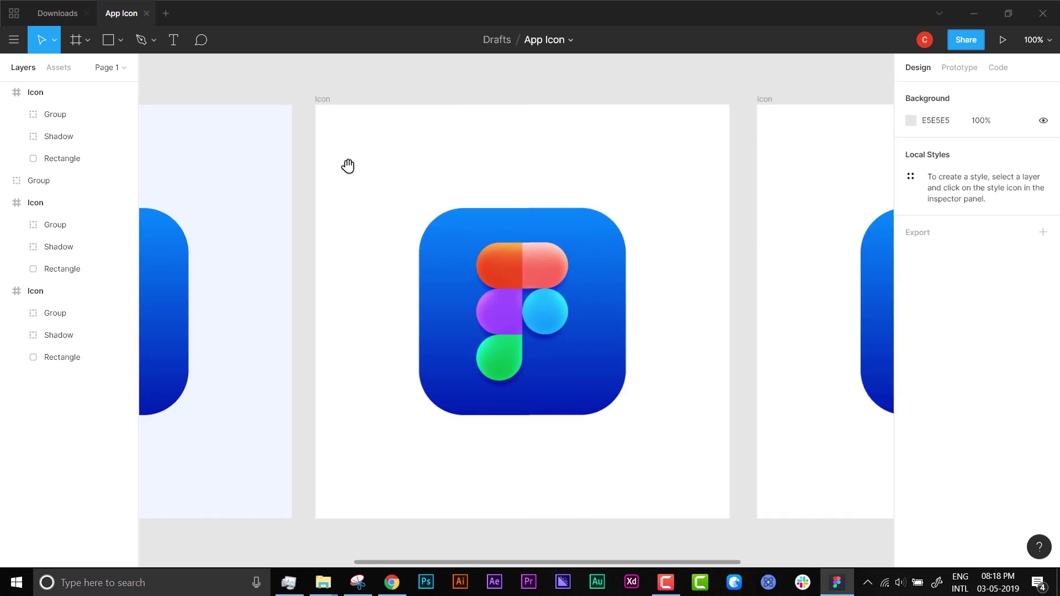
{"action": "left_click", "coordinate": [596, 303]}
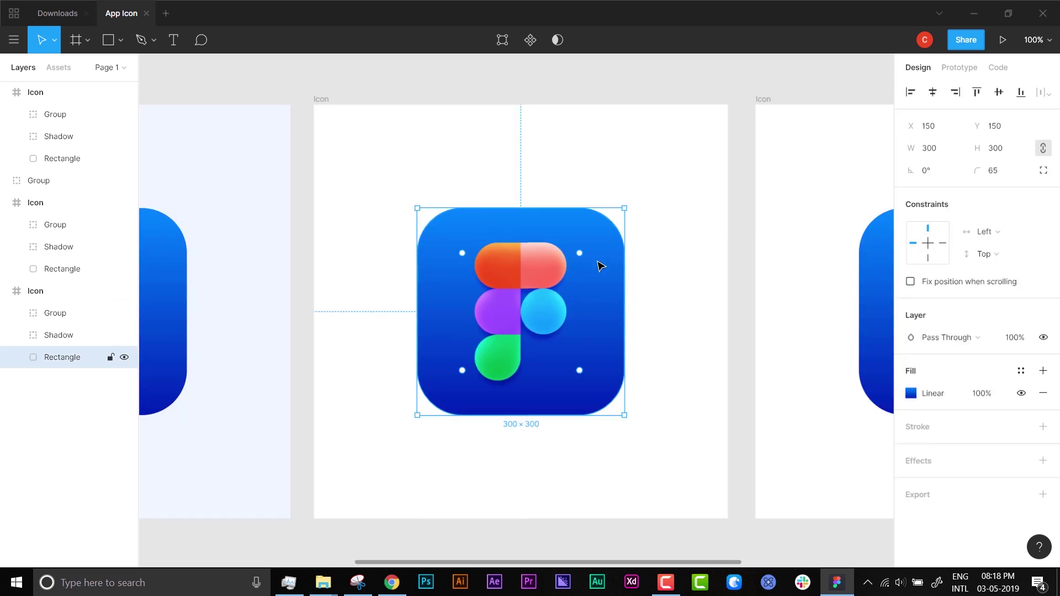
{"action": "left_click", "coordinate": [1043, 461]}
{"action": "left_click", "coordinate": [912, 484]}
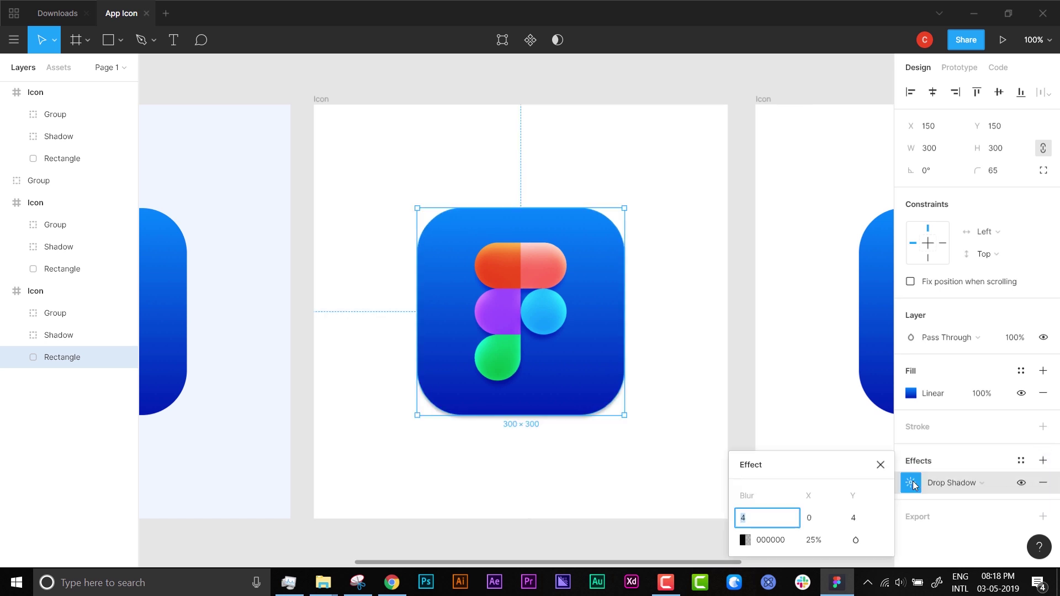
{"action": "left_click", "coordinate": [863, 524]}
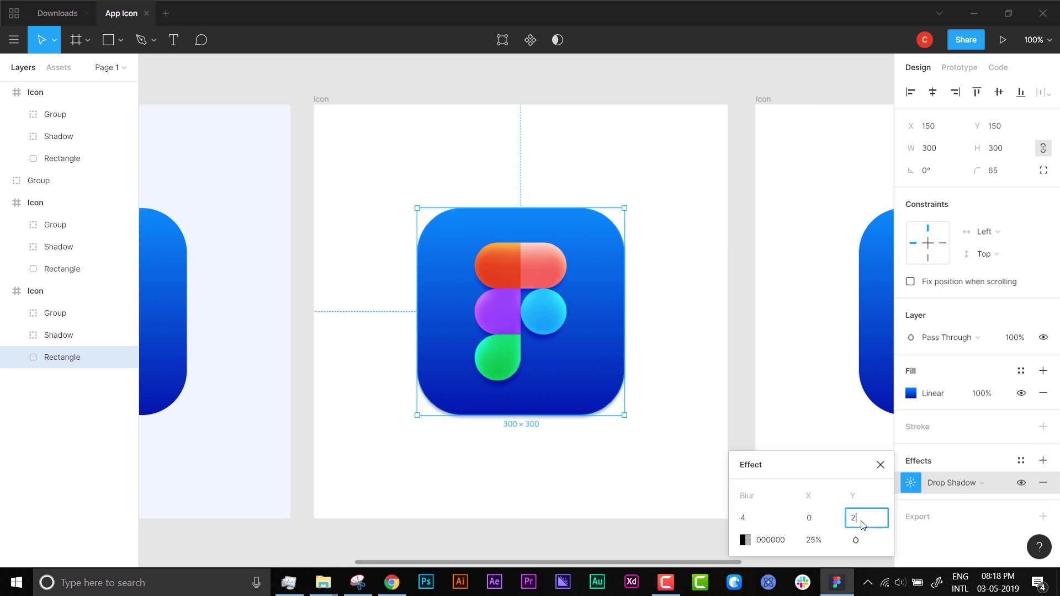
{"action": "type", "text": "25"}
{"action": "left_click", "coordinate": [790, 524]}
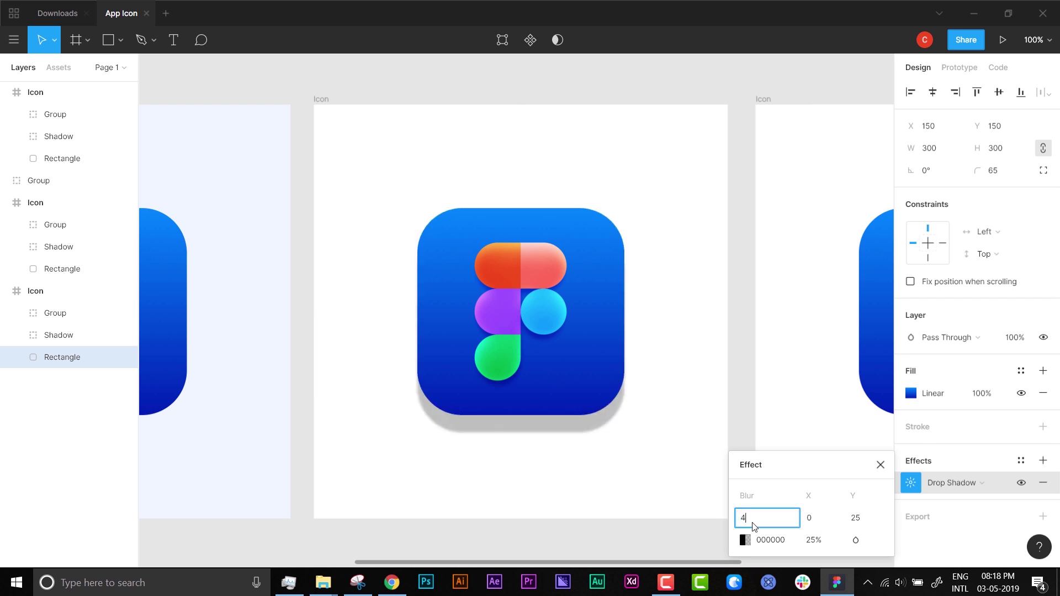
{"action": "key", "text": "Tab"}
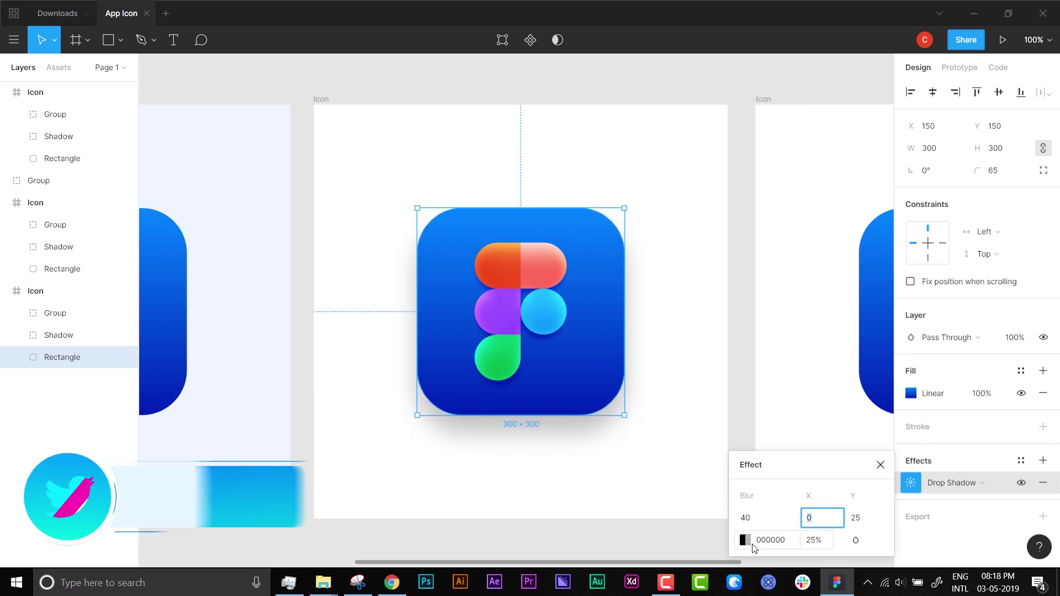
Set the drop shadow's opacity to 40% and its colour to dark navy 00112B, and deselect the rectangle.
{"action": "left_click", "coordinate": [814, 541]}
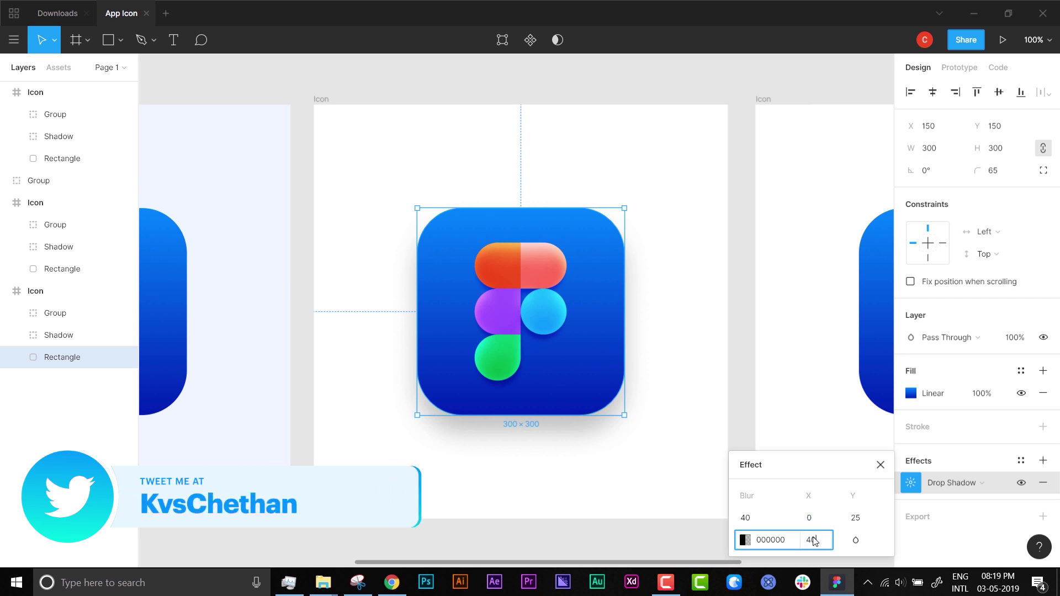
{"action": "key", "text": "Return"}
{"action": "left_click", "coordinate": [744, 540]}
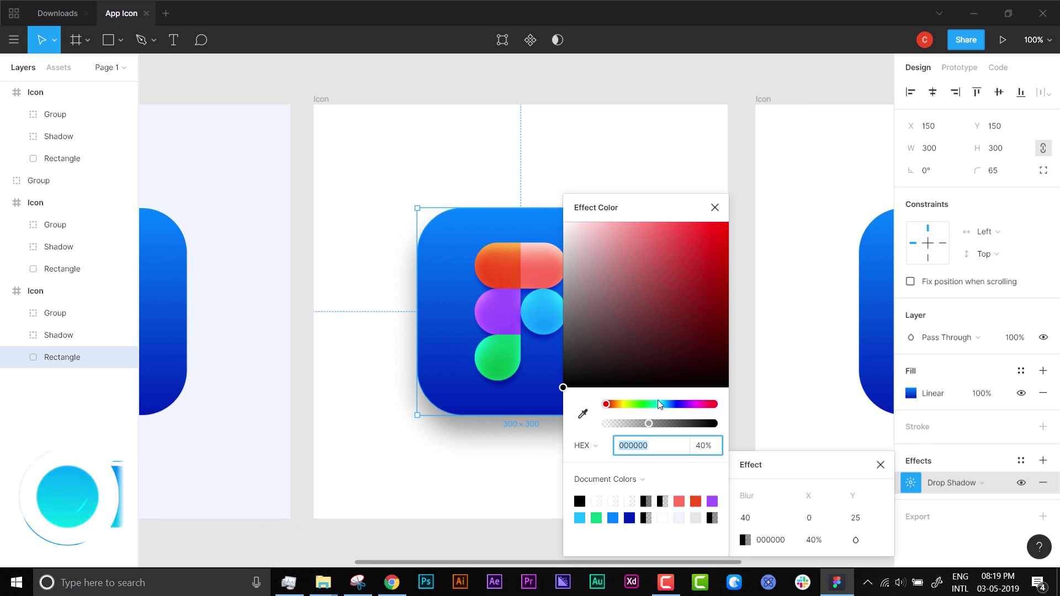
{"action": "left_click_drag", "start_coordinate": [606, 404], "coordinate": [670, 404]}
{"action": "left_click_drag", "start_coordinate": [712, 347], "coordinate": [742, 353]}
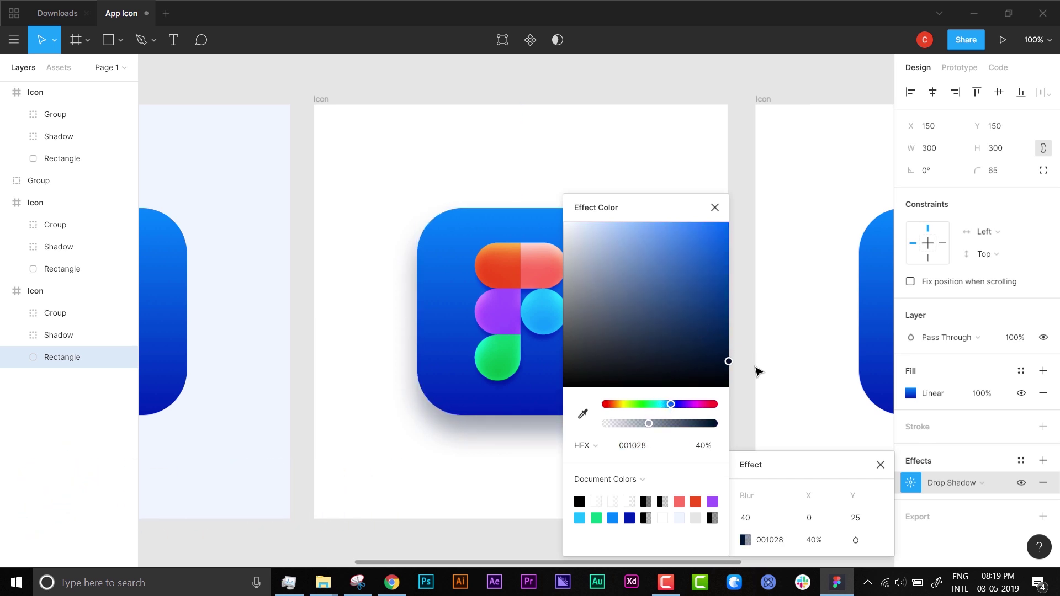
{"action": "left_click", "coordinate": [766, 412]}
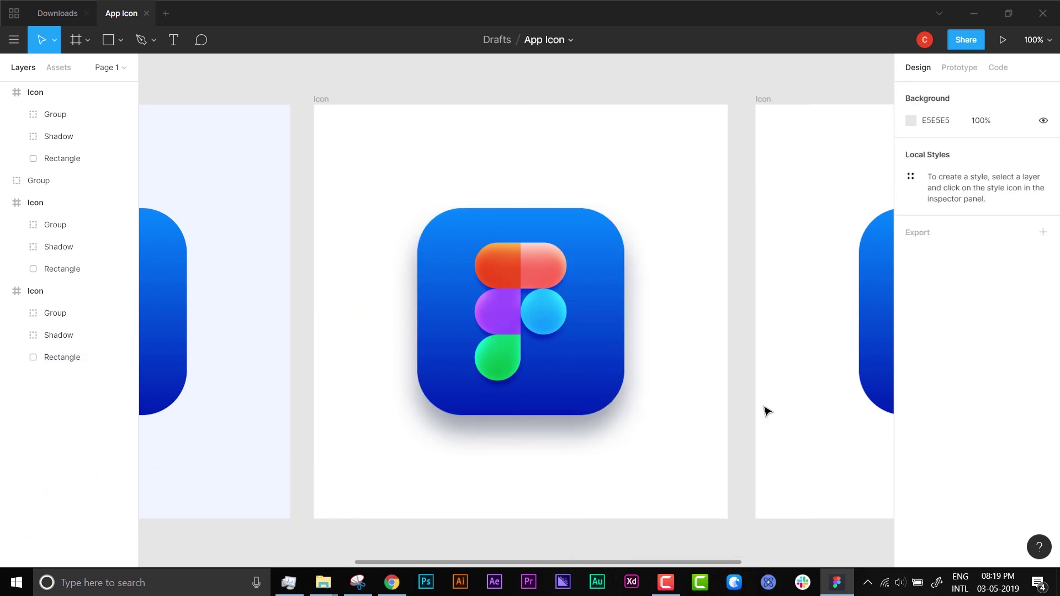
Copy the drop shadow effect from the middle icon's background rectangle to the neighbouring icon's blue rectangle, and deselect it.
{"action": "left_click", "coordinate": [591, 409]}
{"action": "left_click", "coordinate": [903, 491]}
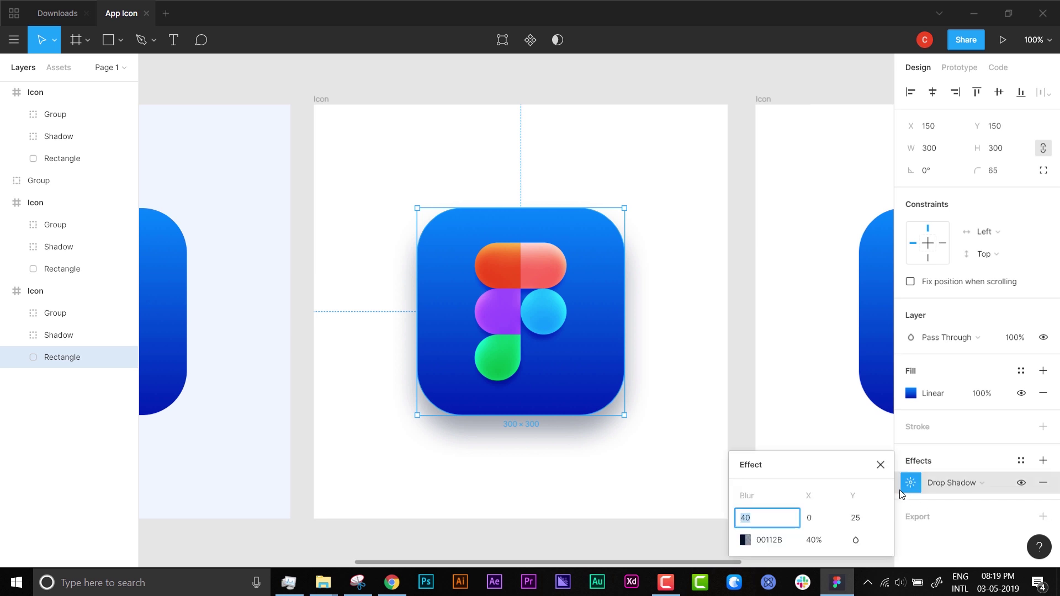
{"action": "key", "text": "Escape"}
{"action": "left_click", "coordinate": [900, 486]}
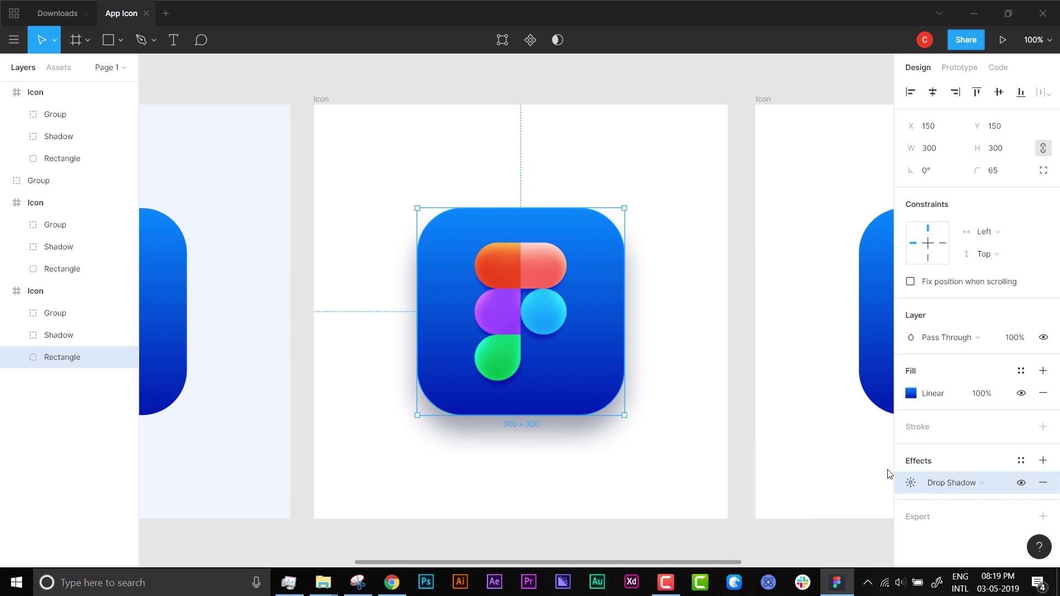
{"action": "left_click_drag", "start_coordinate": [752, 268], "coordinate": [419, 267]}
{"action": "left_click", "coordinate": [633, 367]}
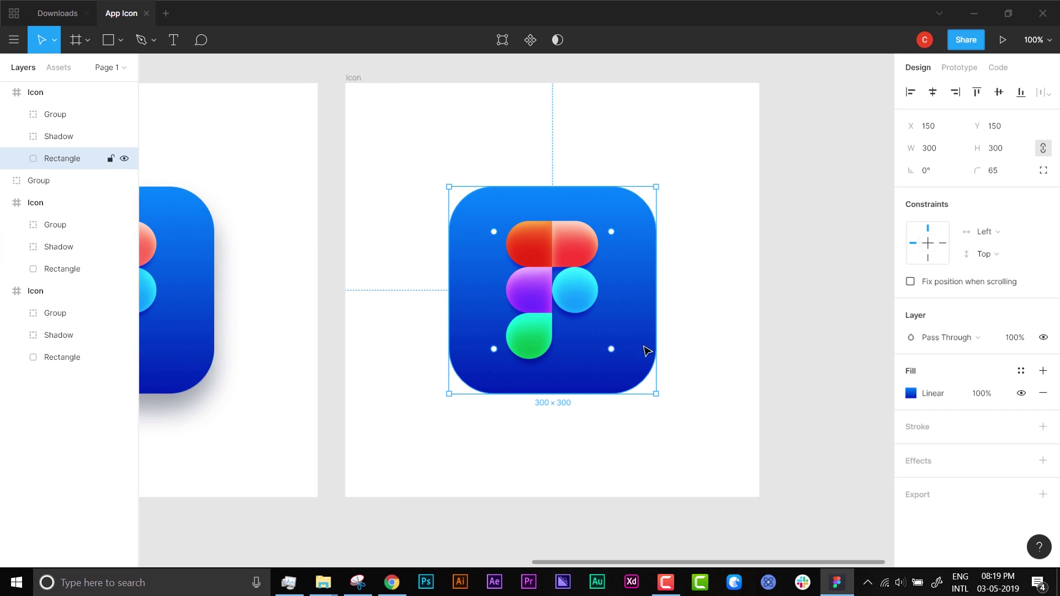
{"action": "key", "text": "ctrl+alt+v"}
{"action": "left_click", "coordinate": [773, 372]}
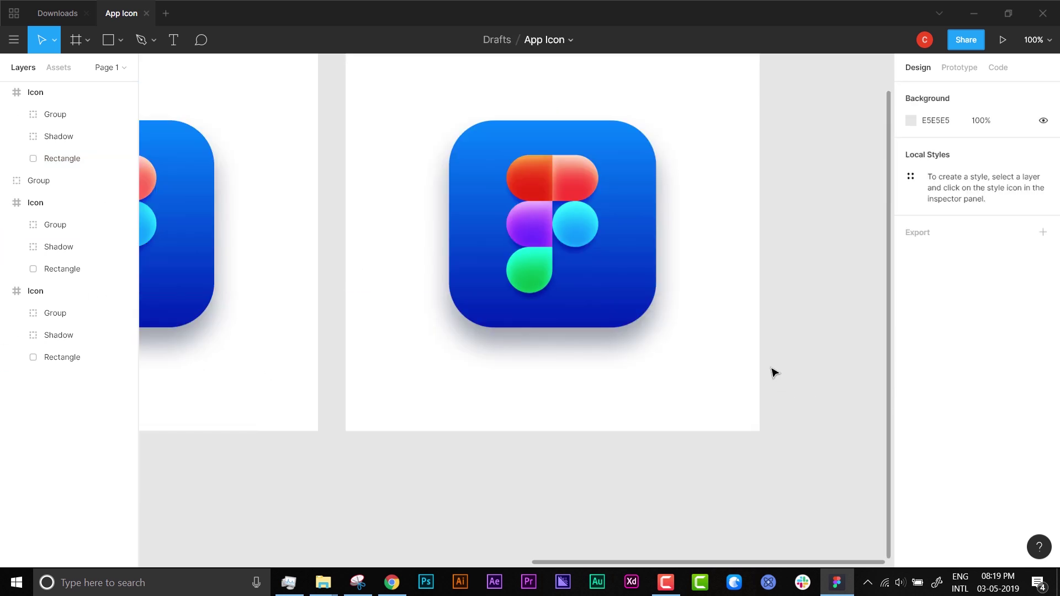
Add an export setting to the middle Icon frame.
{"action": "scroll", "coordinate": [771, 372], "scroll_direction": "down", "scroll_amount": 5}
{"action": "scroll", "coordinate": [539, 234], "scroll_direction": "right", "scroll_amount": 3}
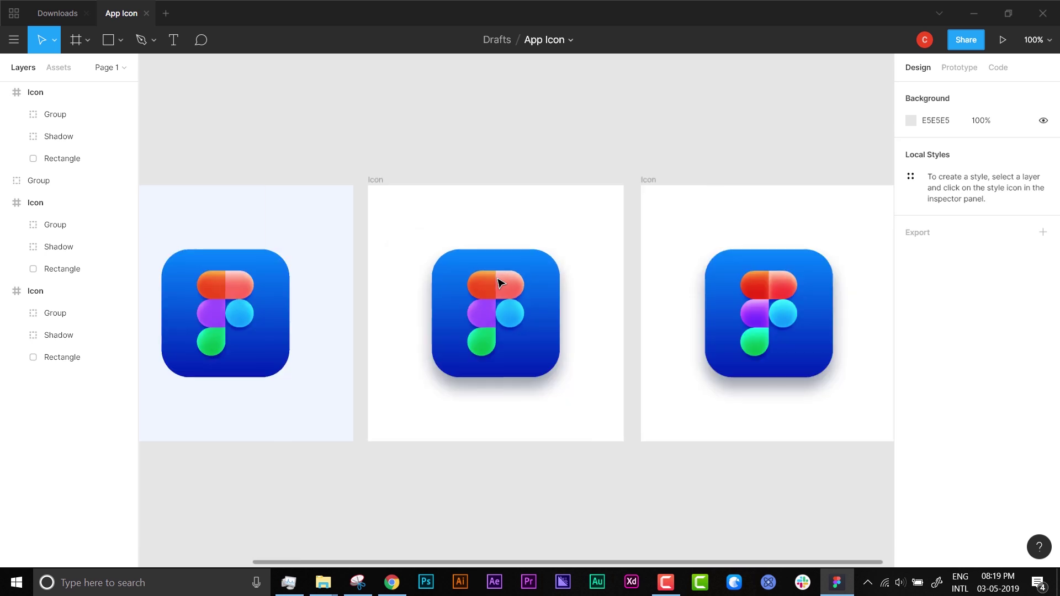
{"action": "scroll", "coordinate": [594, 232], "scroll_direction": "up", "scroll_amount": 5}
{"action": "scroll", "coordinate": [334, 237], "scroll_direction": "right", "scroll_amount": 3}
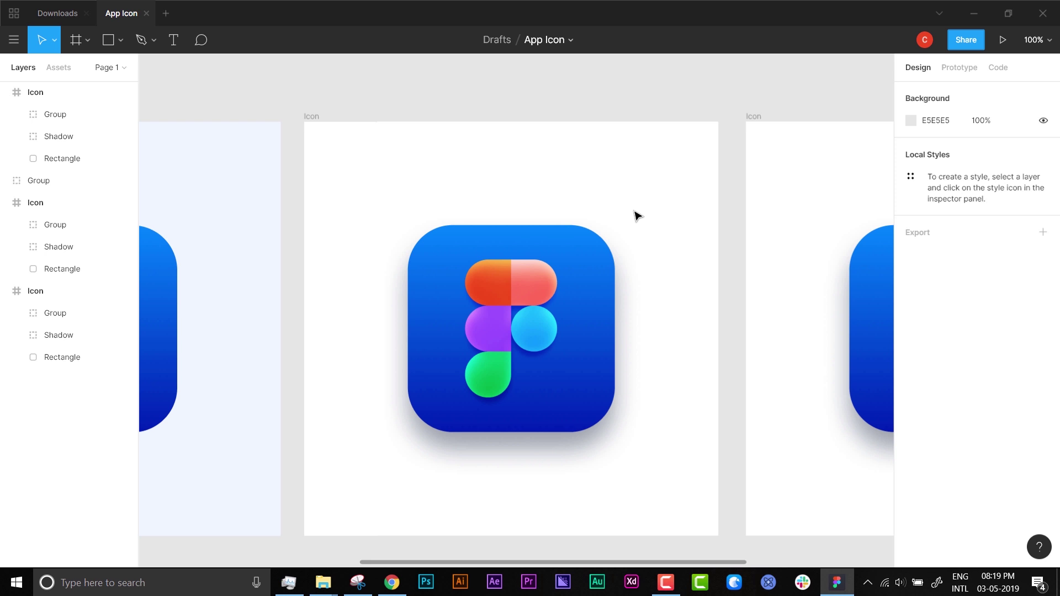
{"action": "left_click", "coordinate": [307, 117]}
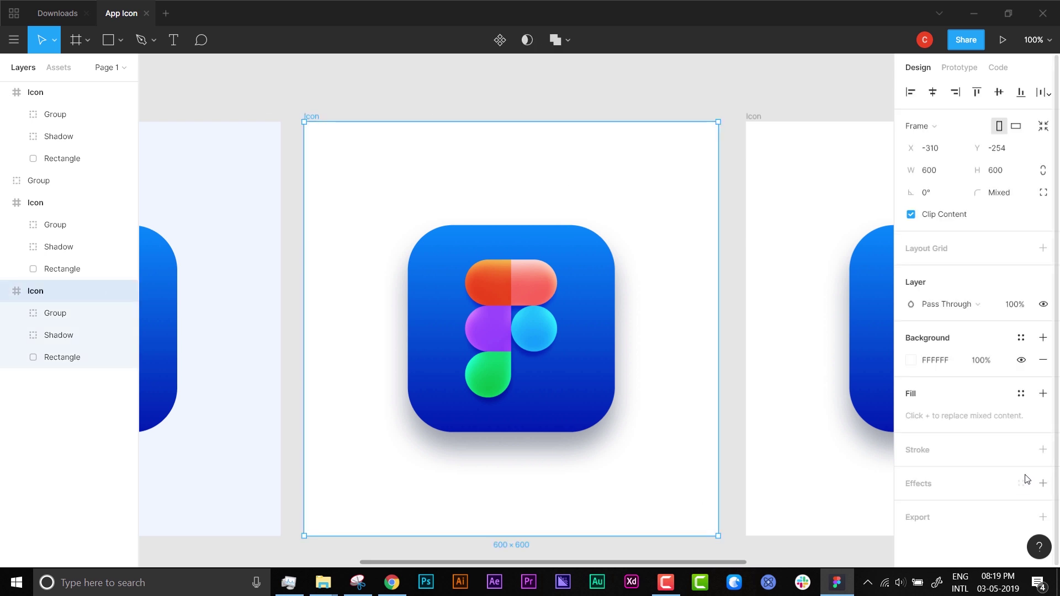
{"action": "left_click", "coordinate": [1049, 517]}
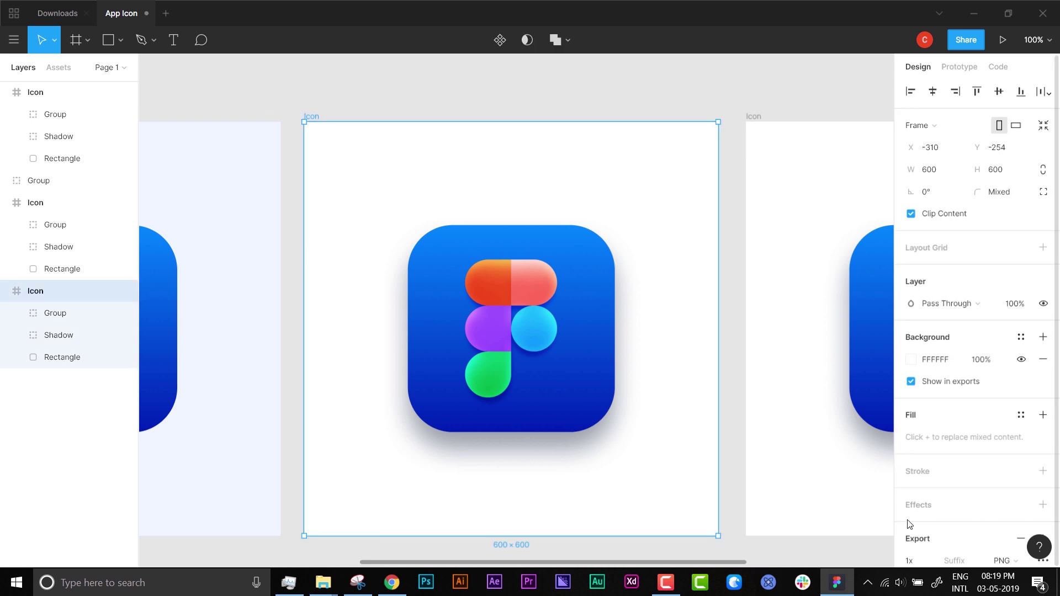
Review the middle frame's export format, scale and suffix options, keeping the scale at 1x.
{"action": "left_click", "coordinate": [1012, 463]}
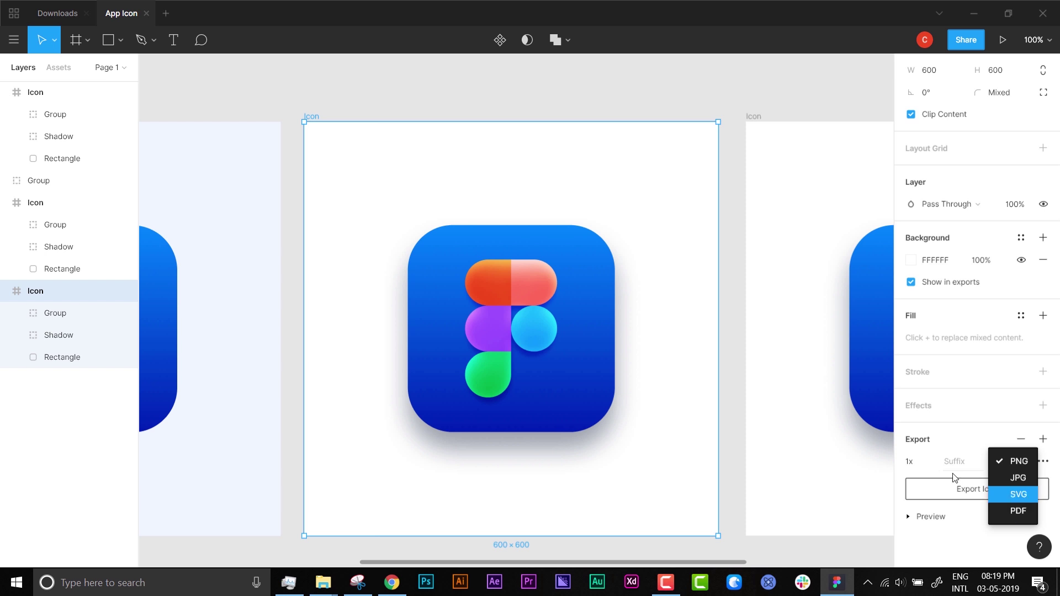
{"action": "key", "text": "Escape"}
{"action": "left_click", "coordinate": [912, 466]}
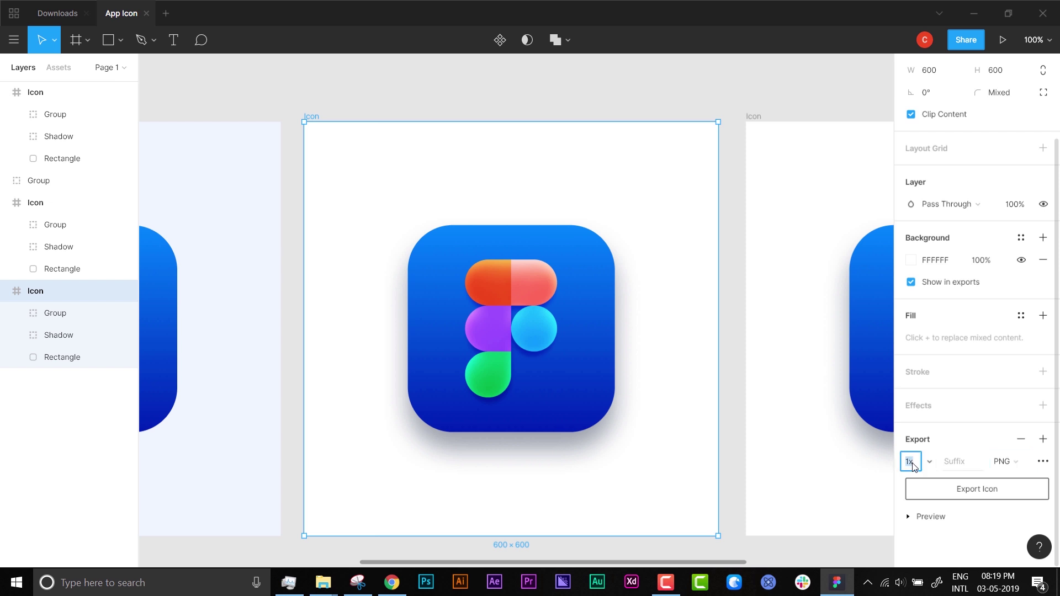
{"action": "left_click", "coordinate": [929, 462]}
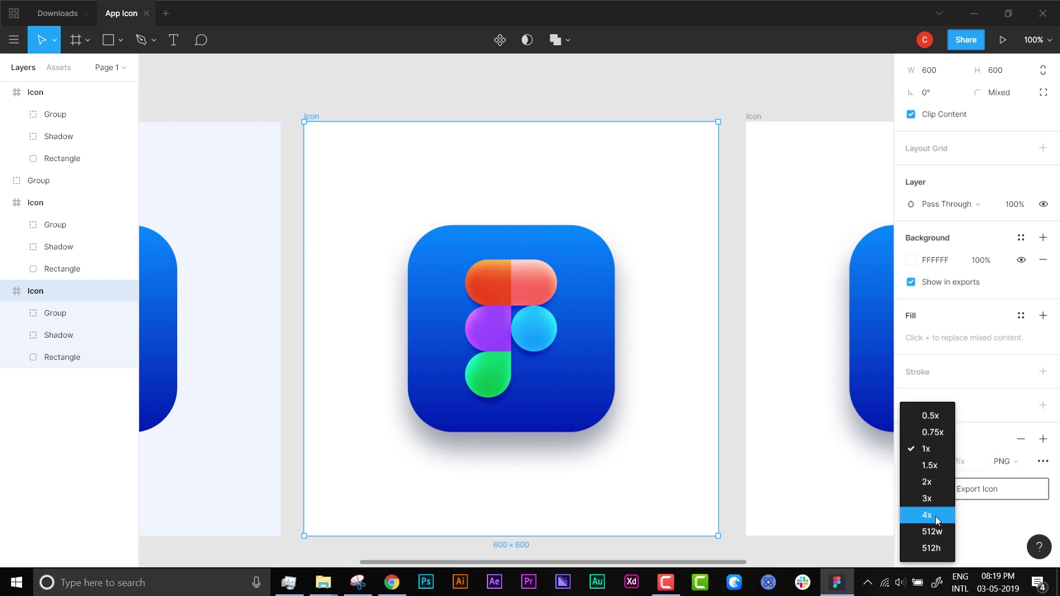
{"action": "left_click", "coordinate": [926, 449]}
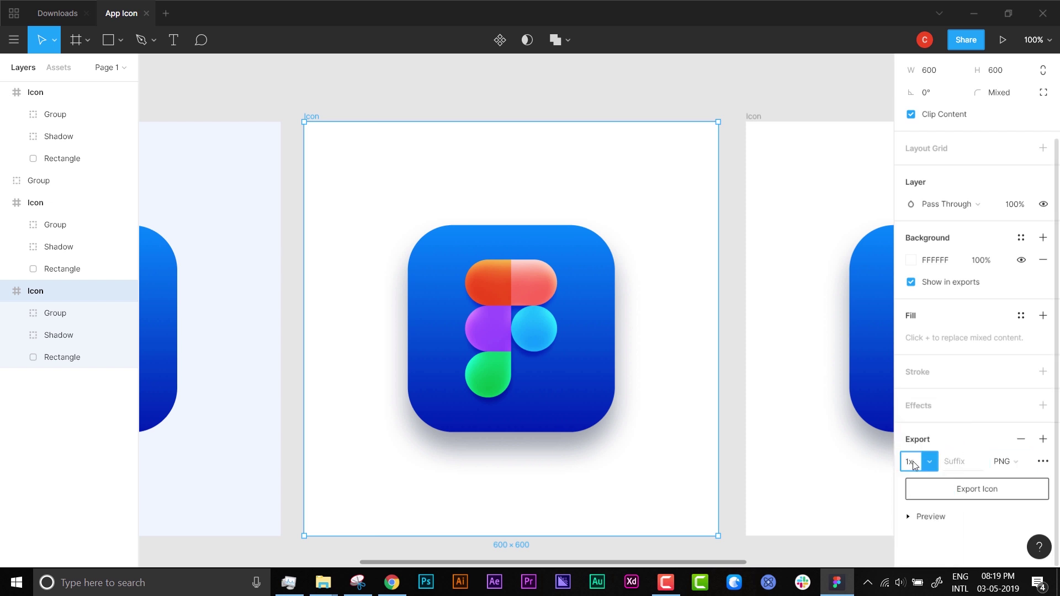
{"action": "left_click", "coordinate": [1042, 462]}
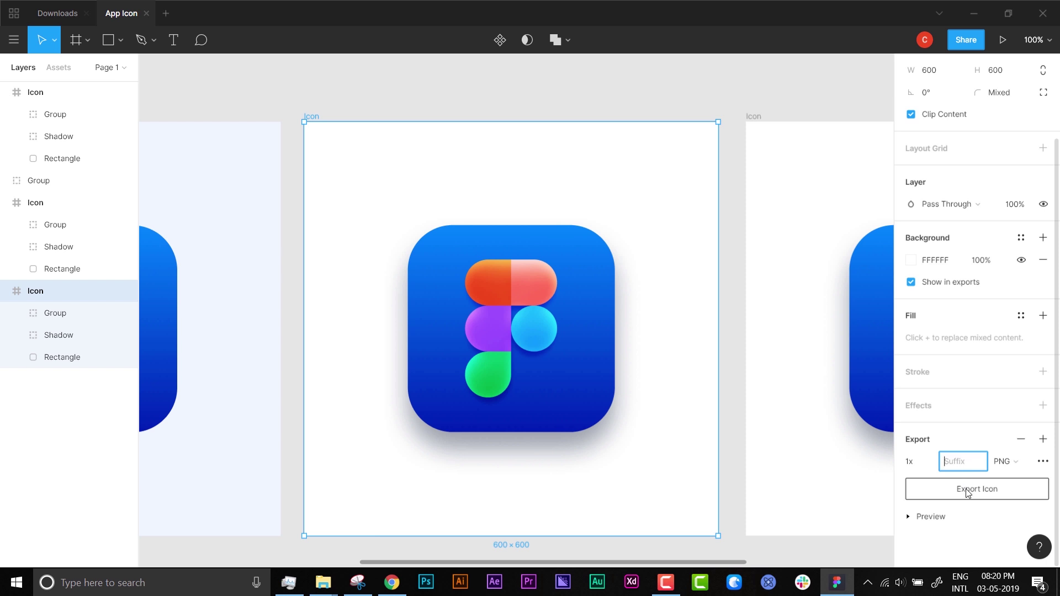
Group the logo group, Shadow and Rectangle layers inside the middle Icon frame.
{"action": "left_click", "coordinate": [397, 207]}
{"action": "left_click_drag", "start_coordinate": [55, 313], "coordinate": [58, 360]}
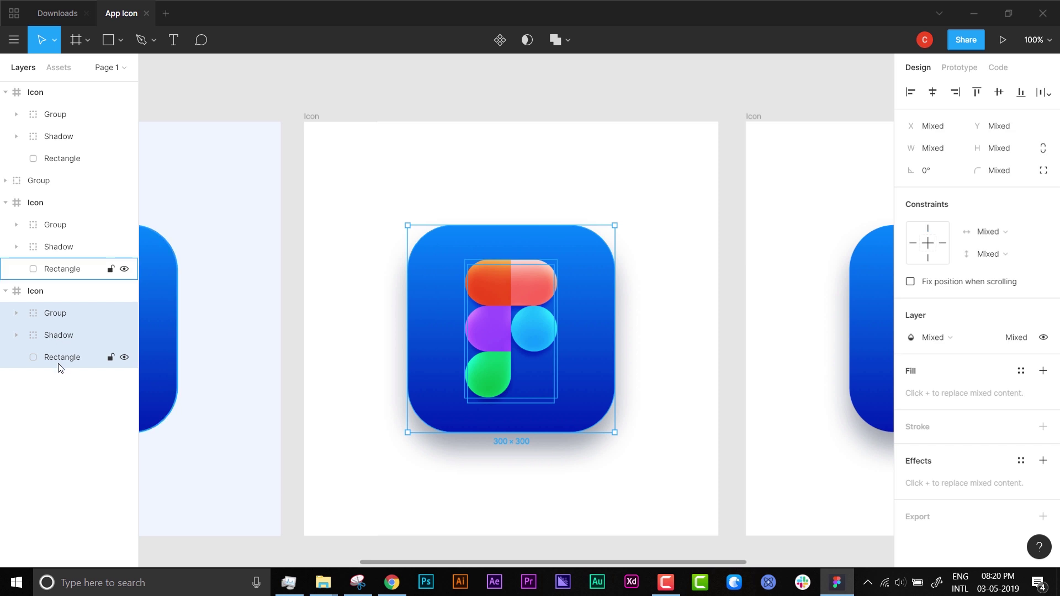
{"action": "key", "text": "ctrl+g"}
{"action": "mouse_move", "coordinate": [609, 265]}
{"action": "left_mouse_down"}
{"action": "mouse_move", "coordinate": [659, 217]}
{"action": "mouse_move", "coordinate": [534, 295]}
{"action": "mouse_move", "coordinate": [589, 270]}
{"action": "left_mouse_up"}
Add an export setting to the middle icon's new group and deselect it.
{"action": "scroll", "coordinate": [1015, 505], "scroll_direction": "down", "scroll_amount": 1}
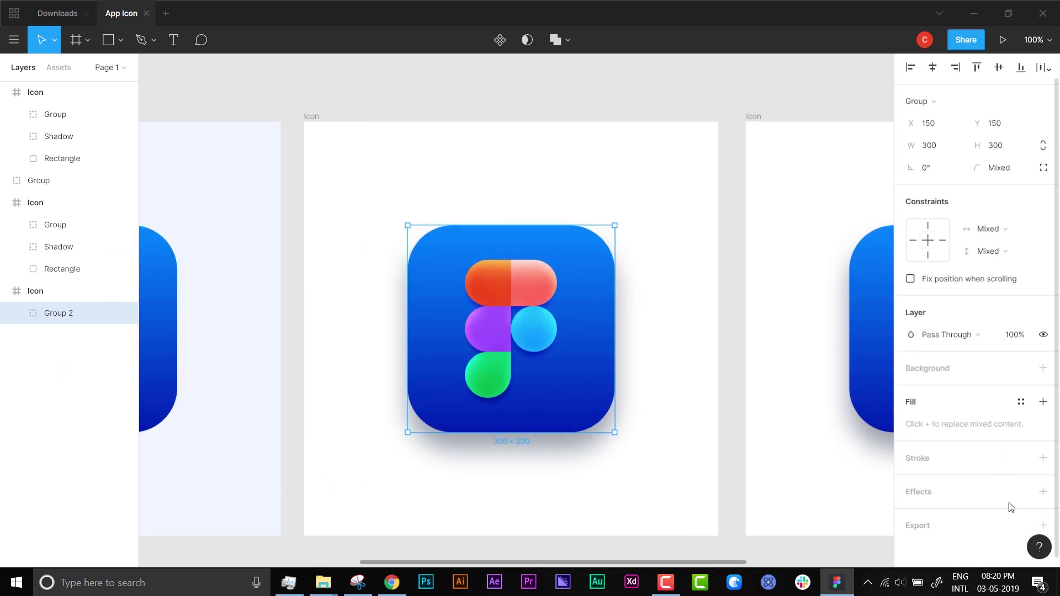
{"action": "left_click", "coordinate": [1042, 519]}
{"action": "scroll", "coordinate": [972, 530], "scroll_direction": "down", "scroll_amount": 1}
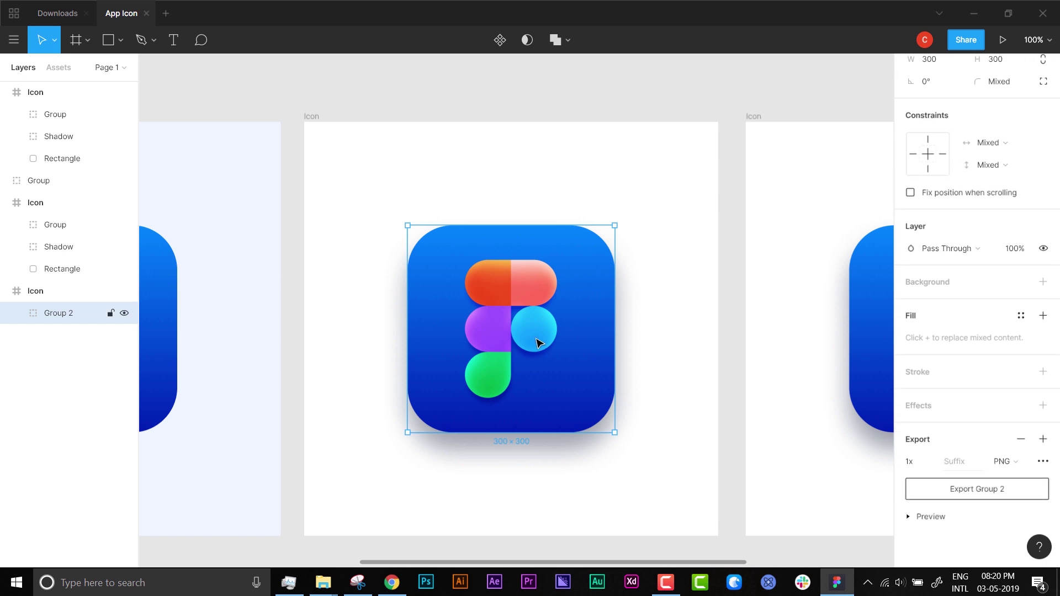
{"action": "left_click", "coordinate": [674, 178]}
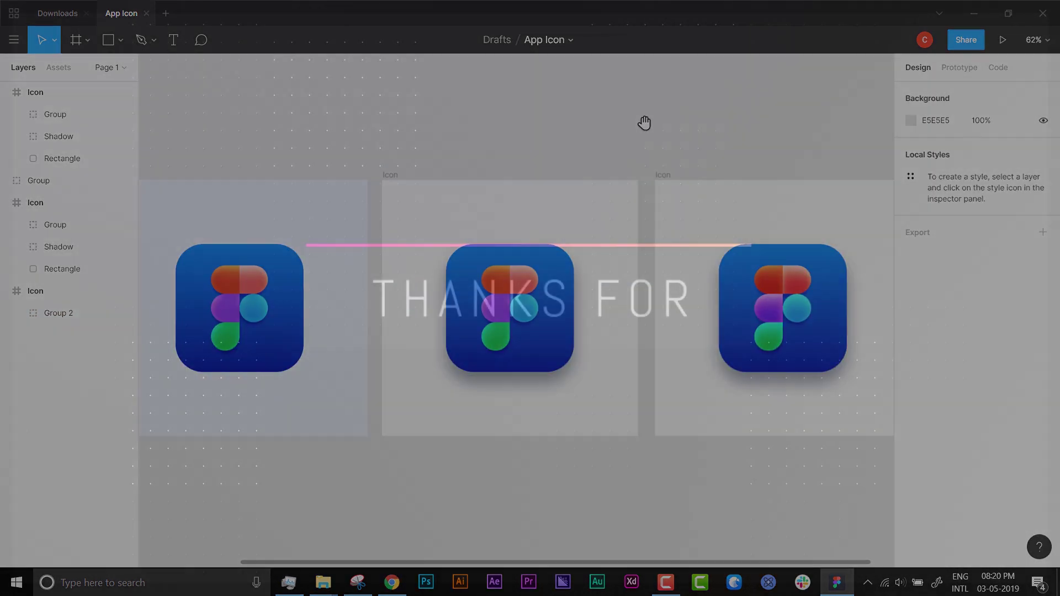